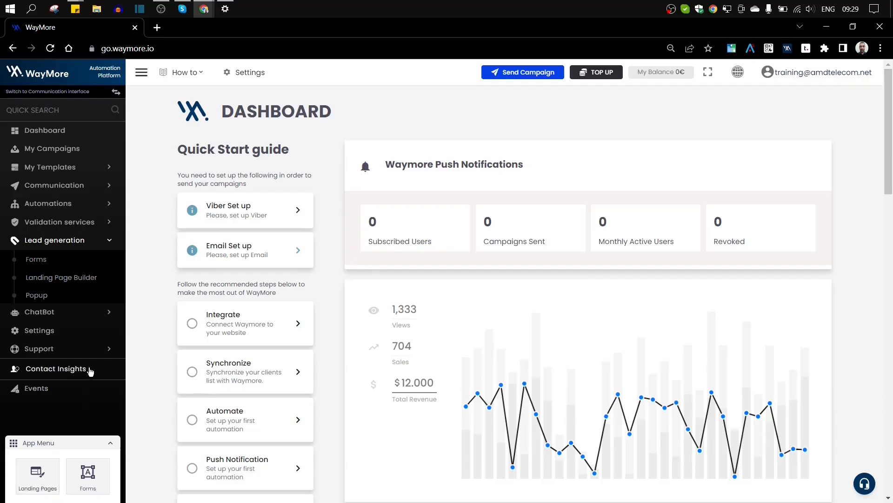
# Step: Open the Landing Page Builder from the lead generation tools and list all of its quick-start templates
pyautogui.click(81, 281)
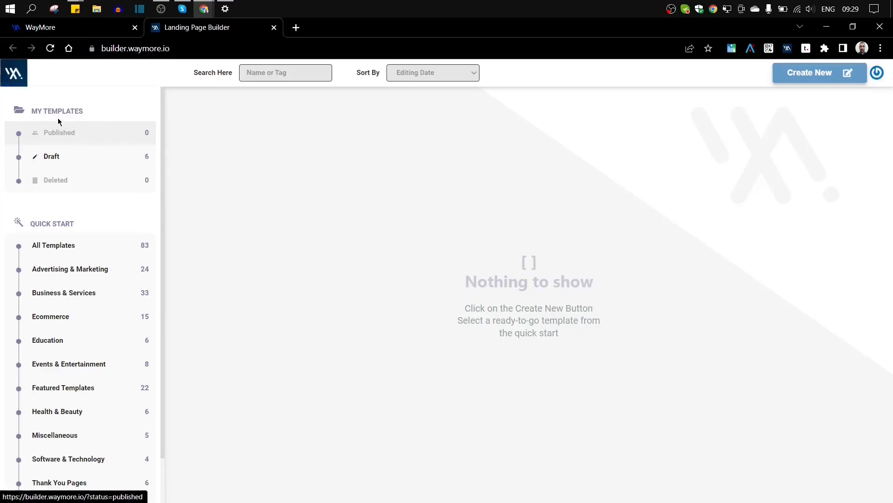
pyautogui.click(63, 162)
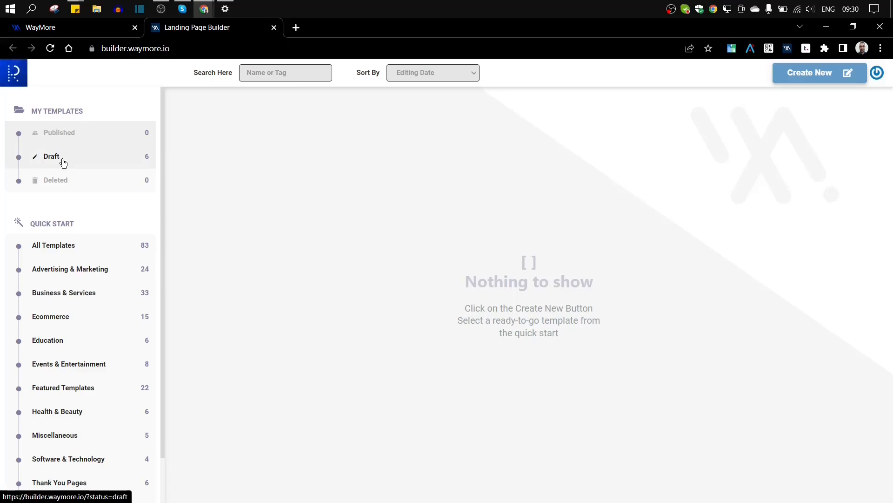
pyautogui.scroll(-1, 65, 167)
pyautogui.click(66, 196)
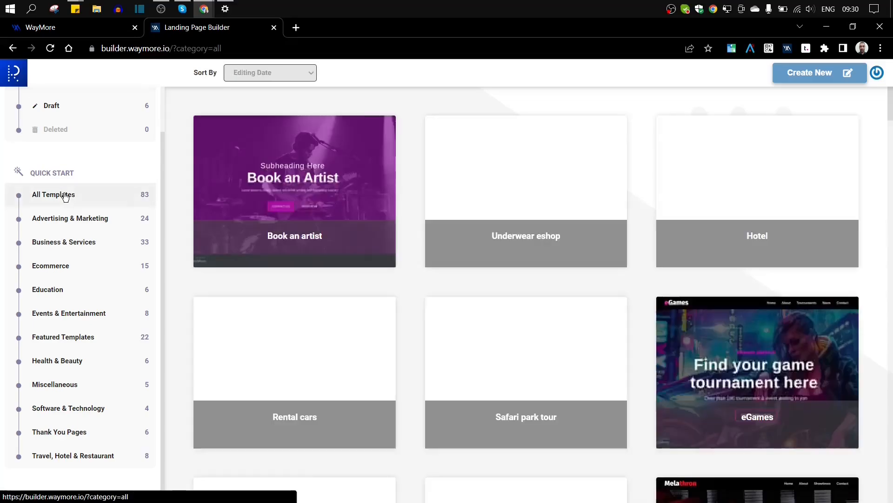
# Step: Browse the full template gallery and the templates in the Advertising & Marketing and Business & Services categories
pyautogui.moveTo(303, 202)
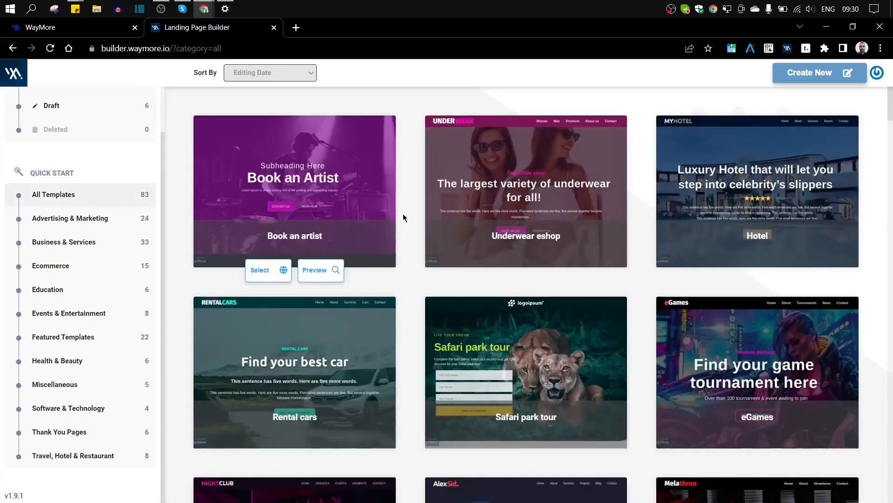
pyautogui.scroll(-14, 498, 233)
pyautogui.scroll(11, 503, 236)
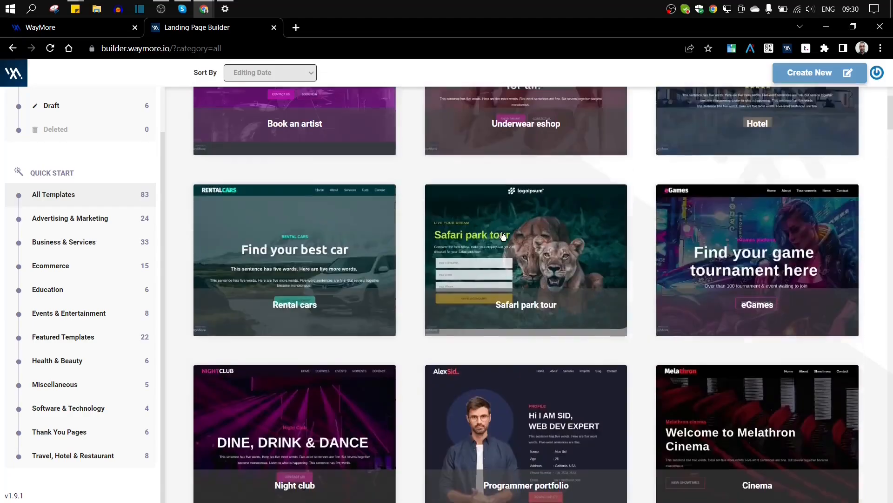
pyautogui.scroll(3, 503, 236)
pyautogui.click(65, 217)
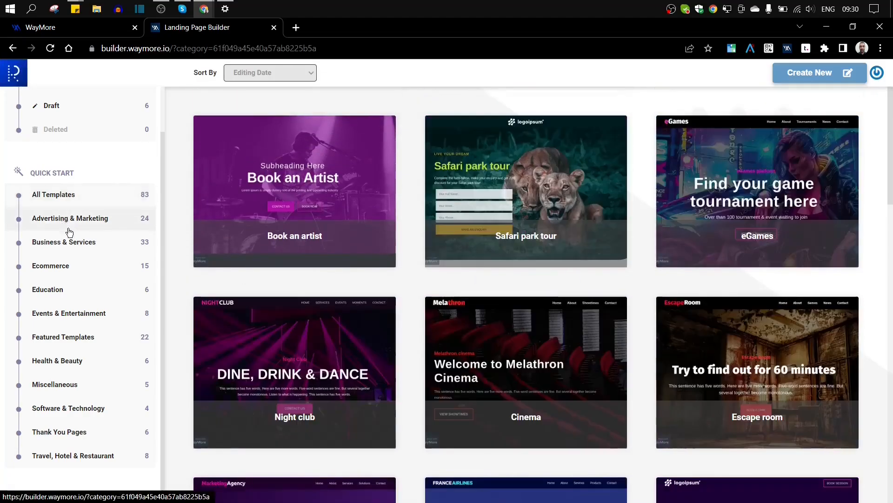
pyautogui.click(66, 245)
pyautogui.moveTo(506, 256)
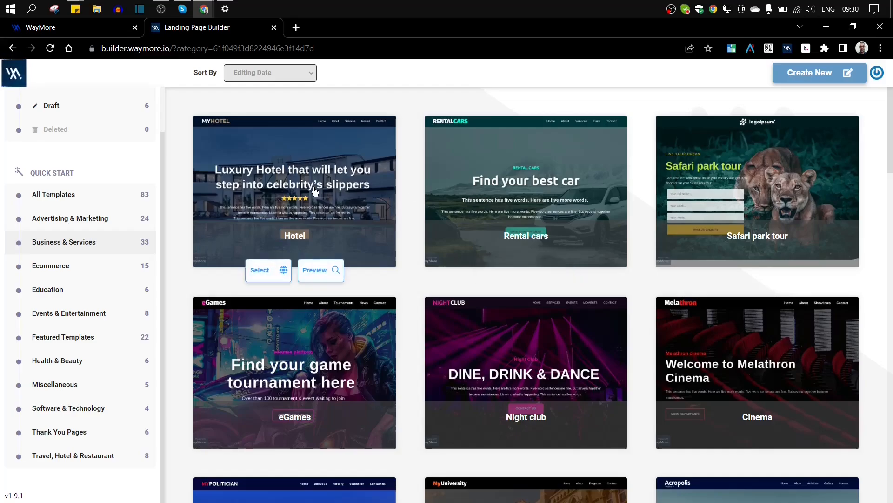
# Step: Create a new landing page with the Blank layout, name it "test lp" and start building it
pyautogui.click(818, 75)
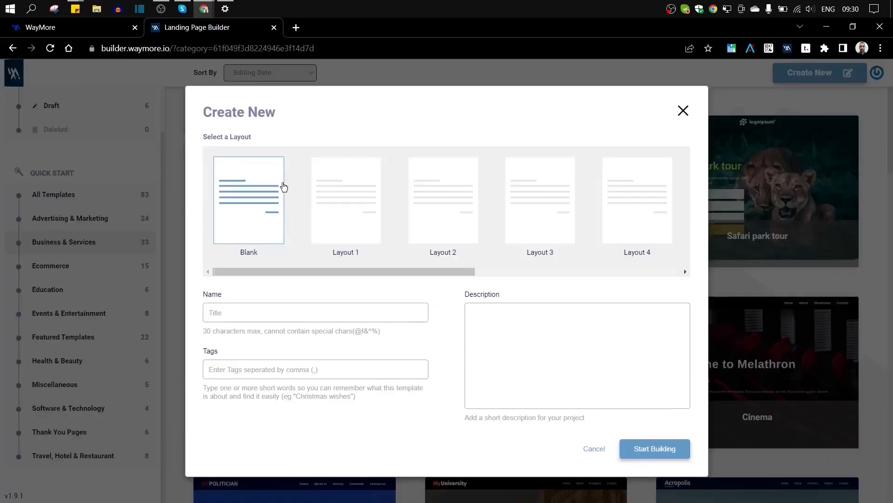
pyautogui.click(333, 199)
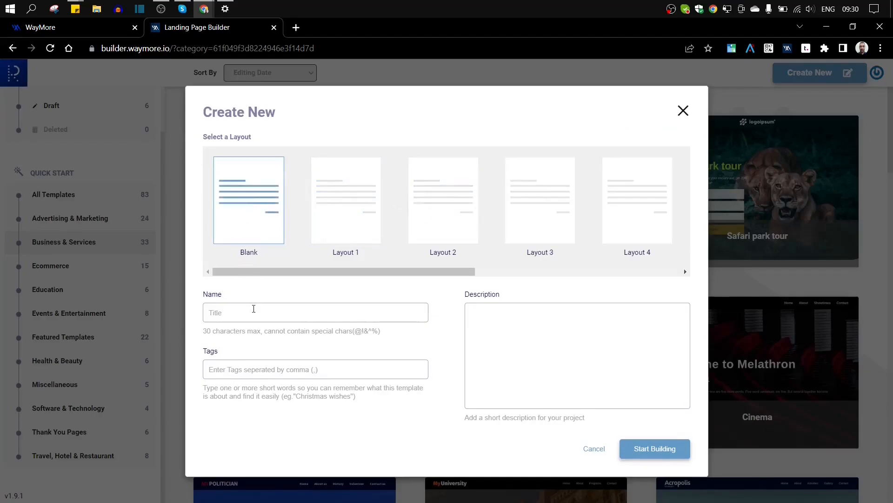
pyautogui.click(248, 310)
pyautogui.write('t')
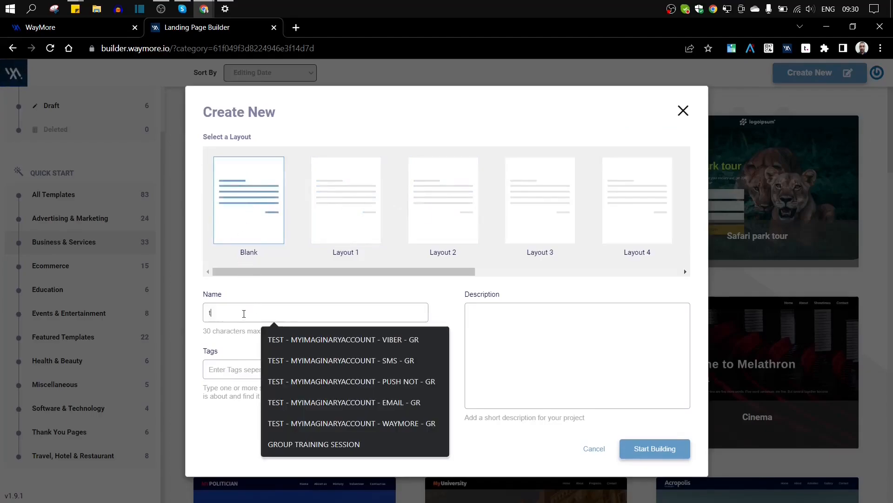
pyautogui.write('est lp')
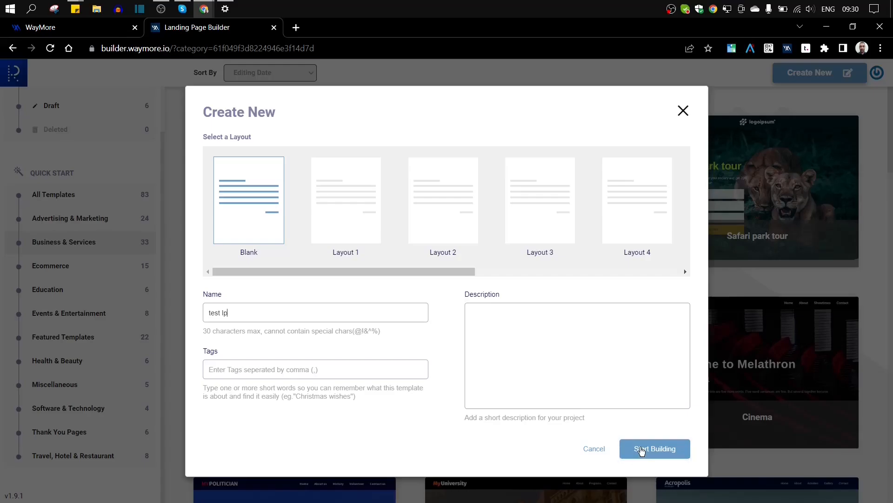
pyautogui.click(641, 449)
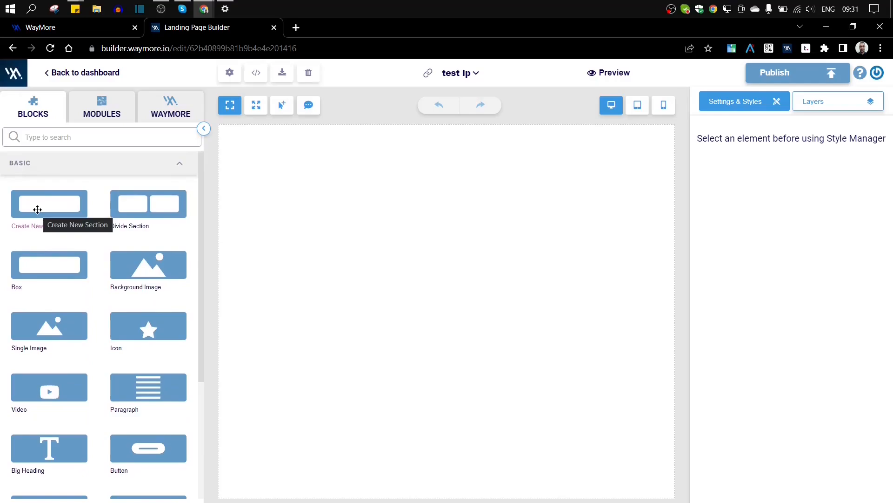
# Step: Add a new section to the empty canvas and a divided two-column section below it
pyautogui.click(68, 173)
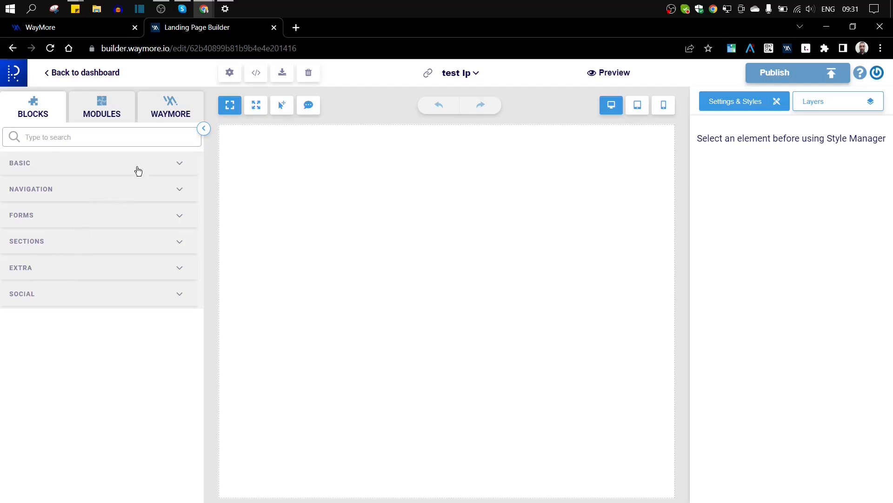
pyautogui.click(167, 168)
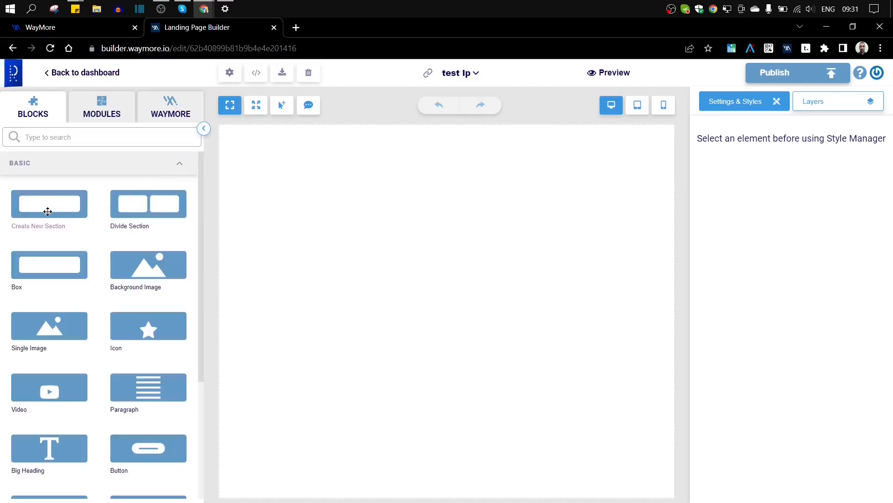
pyautogui.moveTo(48, 205); pyautogui.dragTo(368, 219)
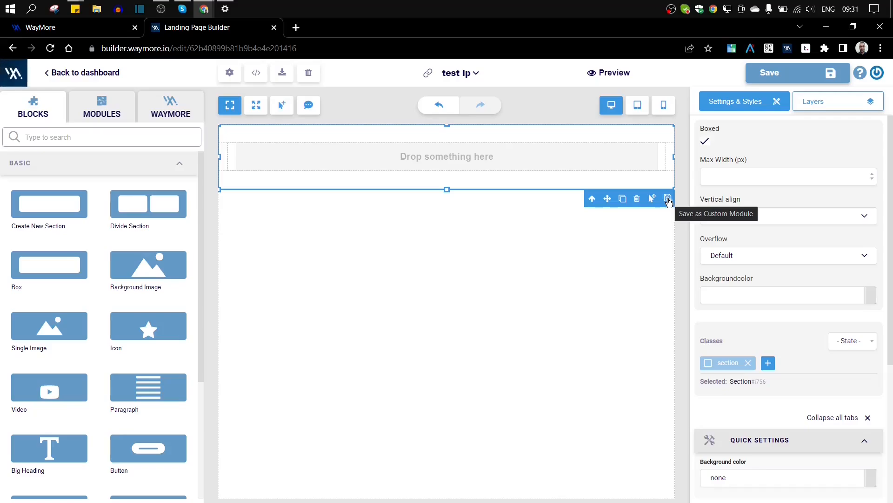
pyautogui.moveTo(139, 210); pyautogui.dragTo(425, 267)
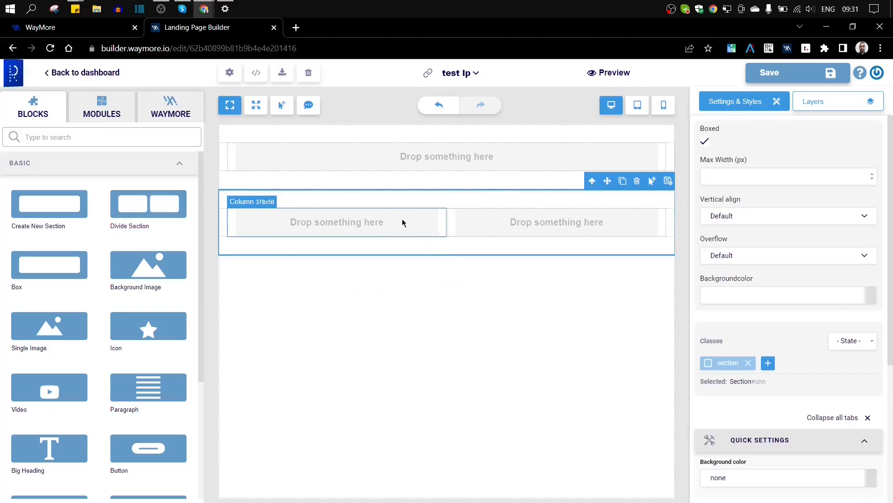
# Step: Place a single image block in the divided section's left column, leaving its image source unselected
pyautogui.click(495, 230)
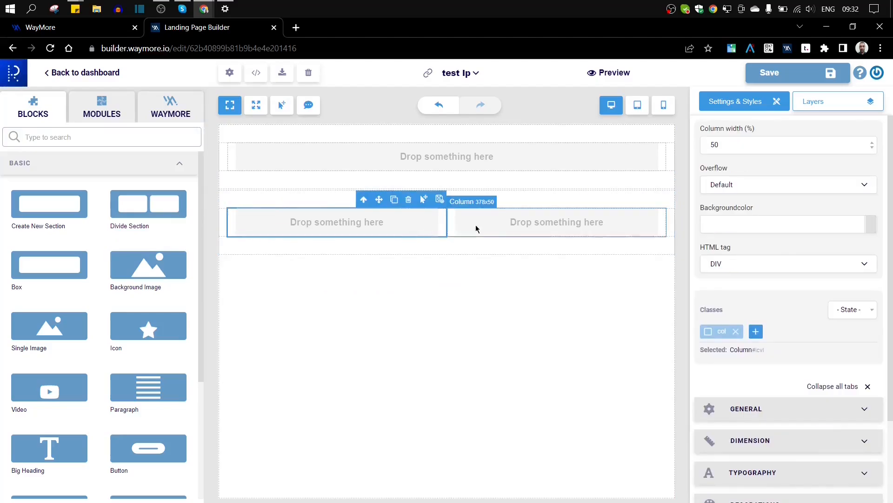
pyautogui.click(342, 232)
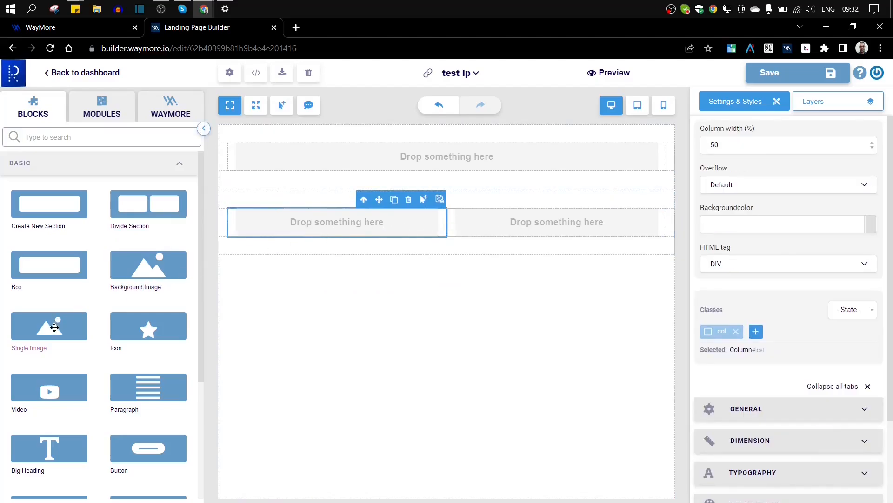
pyautogui.moveTo(51, 328); pyautogui.dragTo(280, 224)
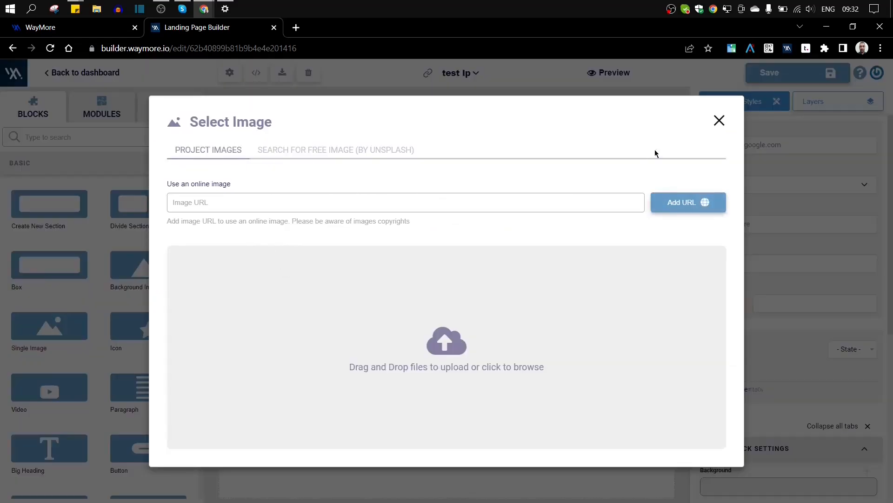
pyautogui.click(719, 121)
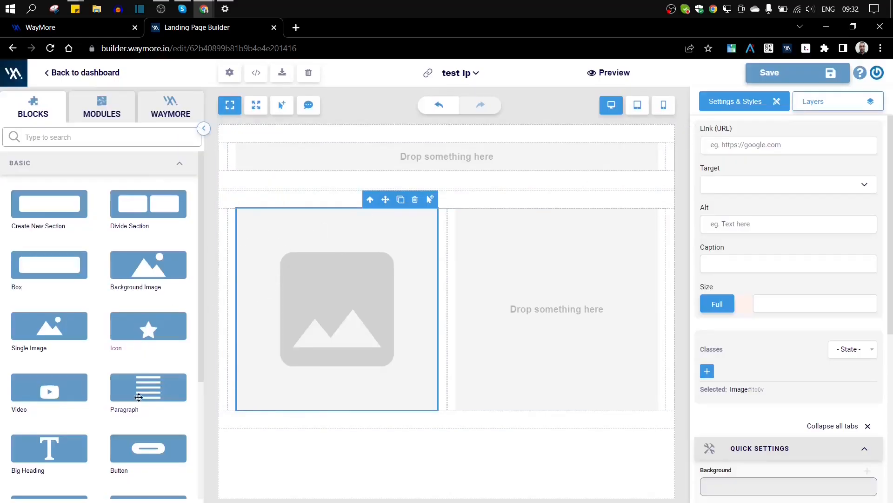
# Step: Add a button block to the divided section's right column, beside the image placeholder
pyautogui.scroll(-4, 39, 373)
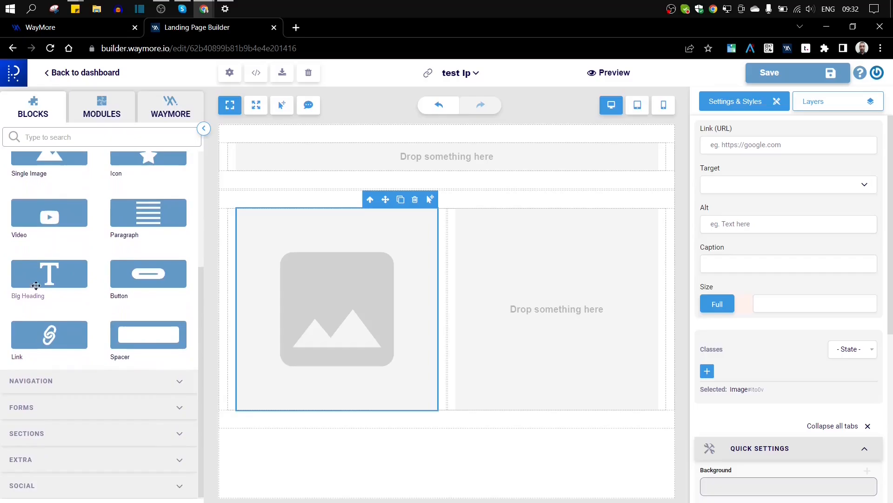
pyautogui.moveTo(138, 276); pyautogui.dragTo(466, 323)
pyautogui.click(400, 284)
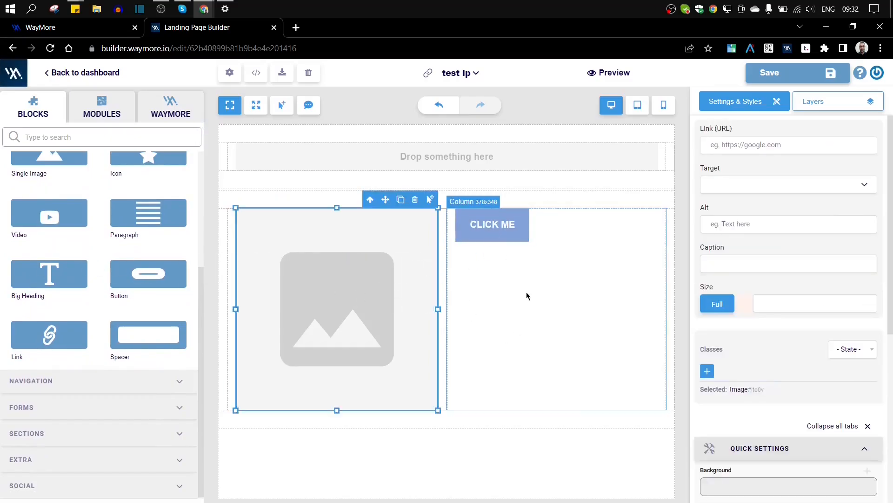
pyautogui.click(527, 295)
pyautogui.click(414, 295)
# Step: Insert a paragraph block above the image placeholder in the left column and open its text for editing
pyautogui.click(157, 274)
pyautogui.moveTo(142, 217); pyautogui.dragTo(321, 261)
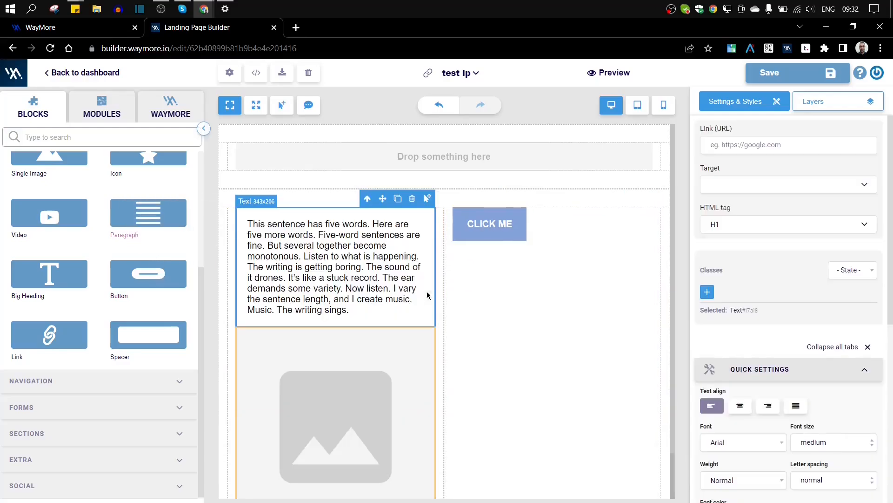
pyautogui.doubleClick(319, 265)
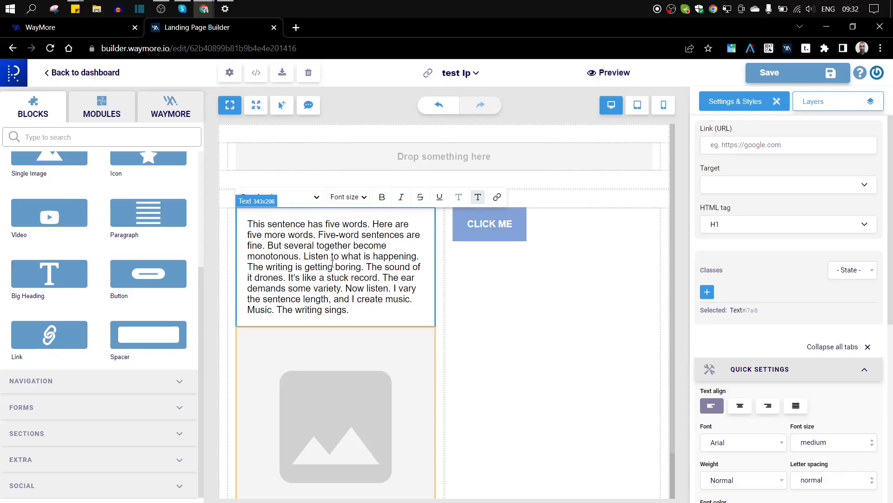
# Step: Clear all blocks from the canvas and confirm the removal
pyautogui.click(309, 73)
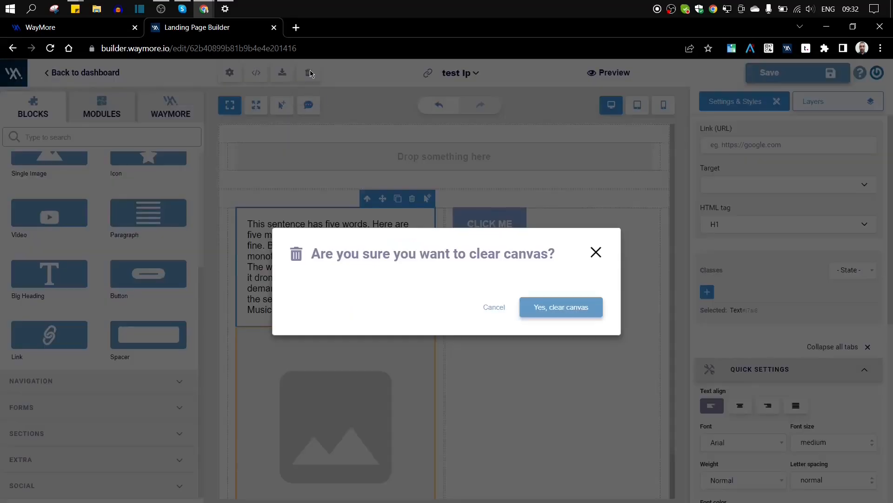
pyautogui.click(551, 308)
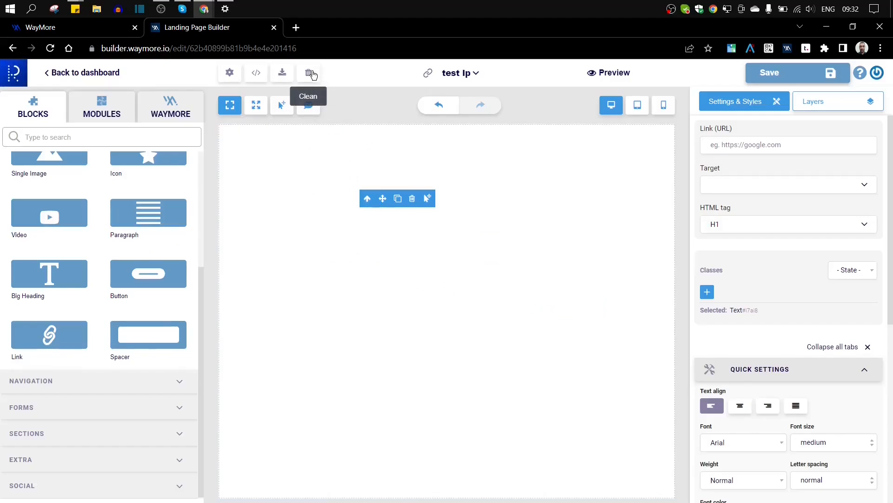
pyautogui.click(345, 176)
pyautogui.click(309, 72)
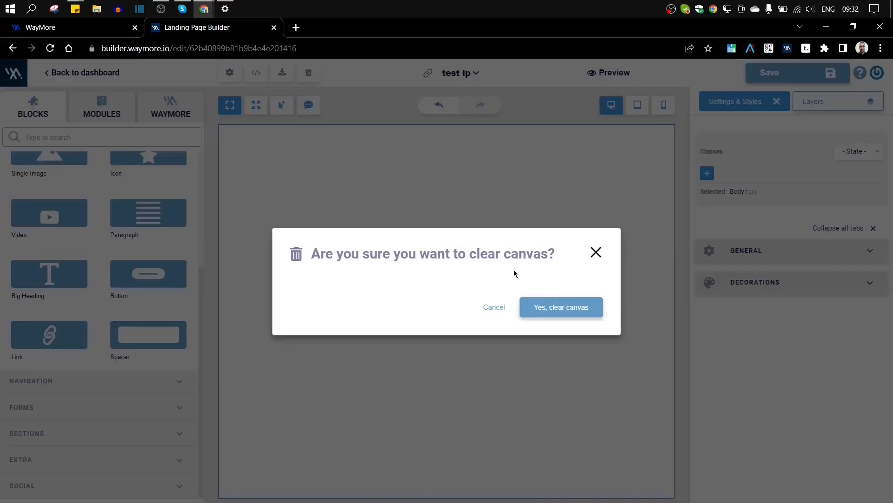
pyautogui.click(539, 306)
# Step: Add the Tabs navigation block to the canvas and switch it to Tab 3
pyautogui.scroll(5, 114, 172)
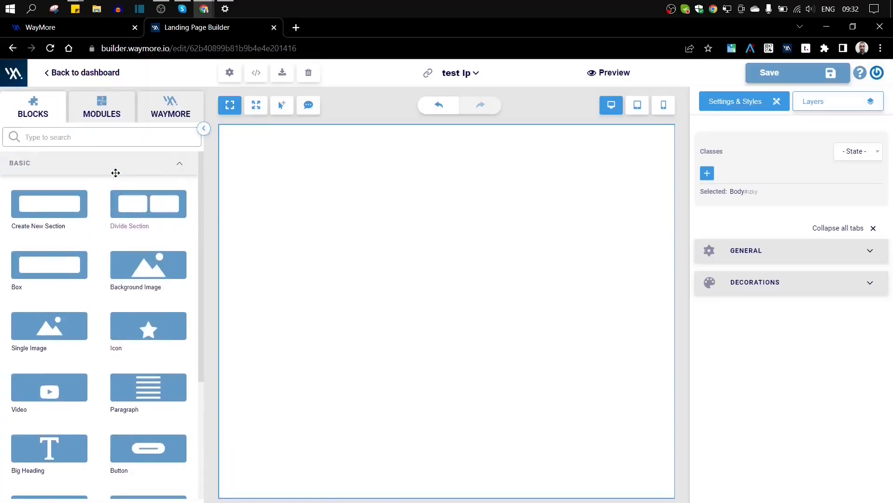
pyautogui.click(102, 167)
pyautogui.click(110, 189)
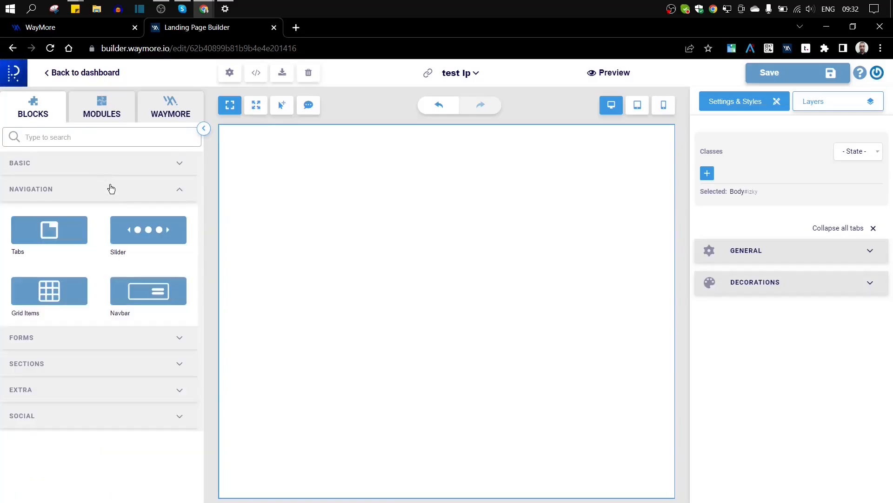
pyautogui.moveTo(72, 231); pyautogui.dragTo(355, 233)
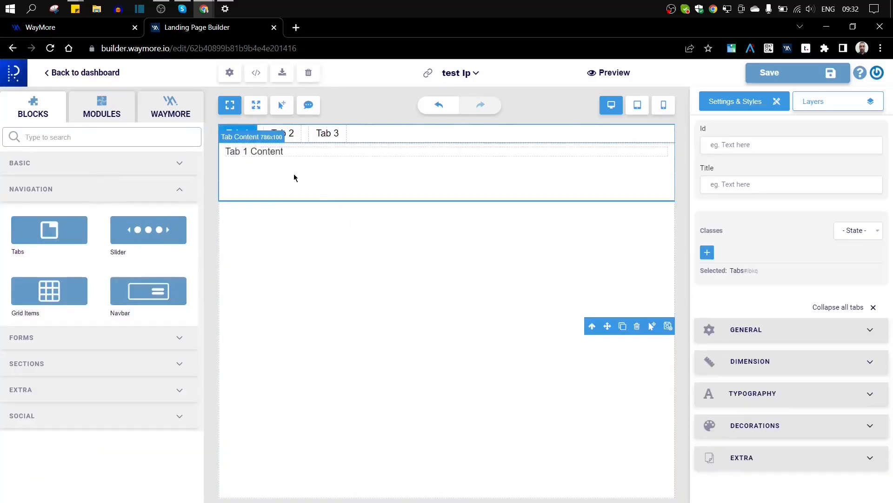
pyautogui.click(284, 134)
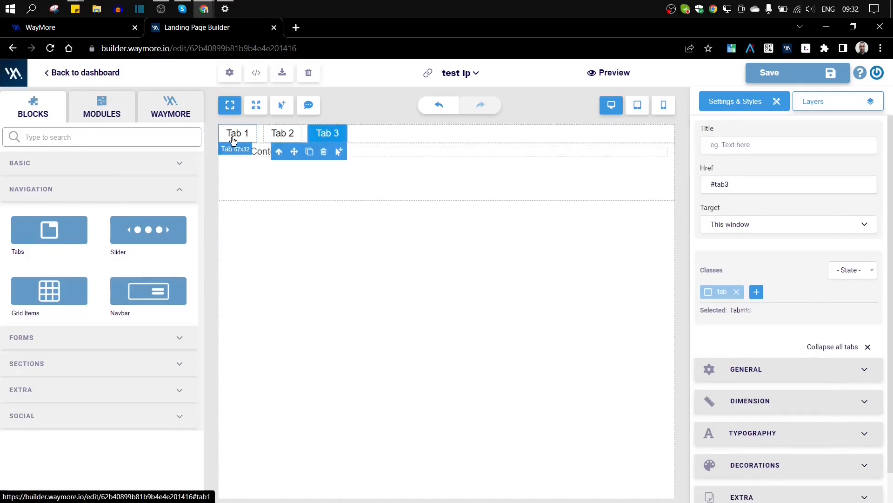
pyautogui.click(326, 135)
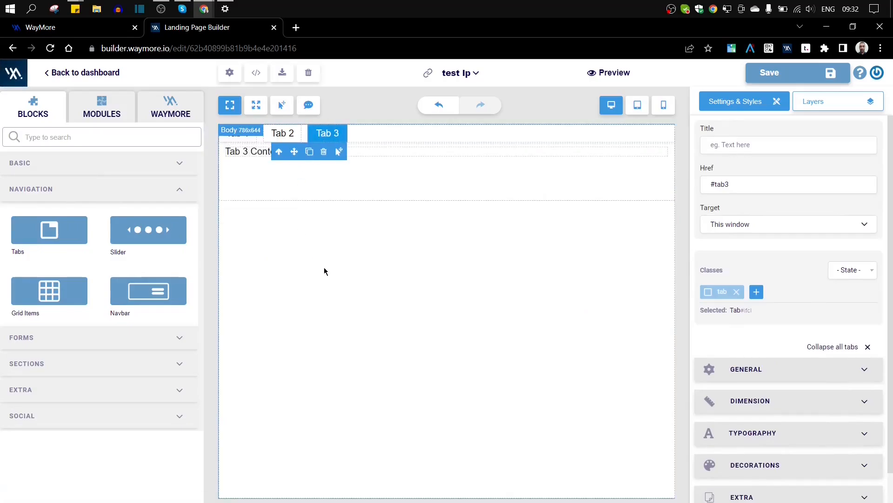
# Step: Place a Slider navigation block below the tabs and try moving between its slides
pyautogui.moveTo(161, 231); pyautogui.dragTo(436, 283)
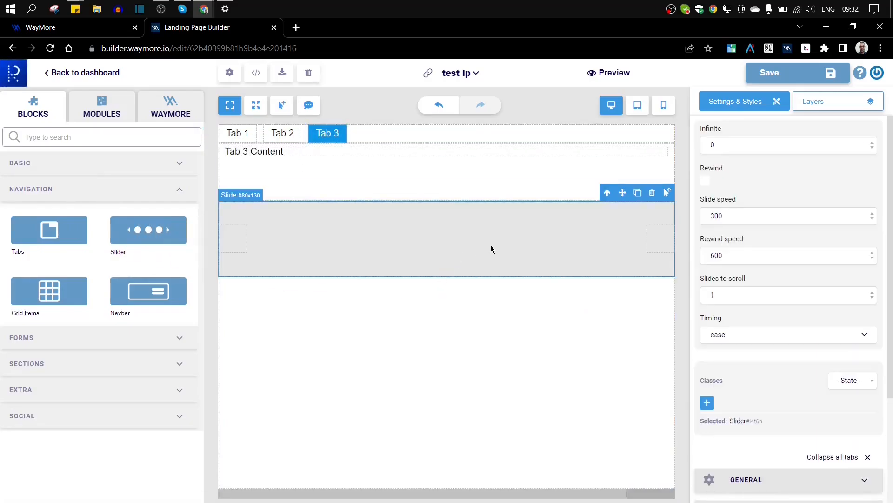
pyautogui.moveTo(492, 246); pyautogui.dragTo(335, 256)
pyautogui.click(656, 242)
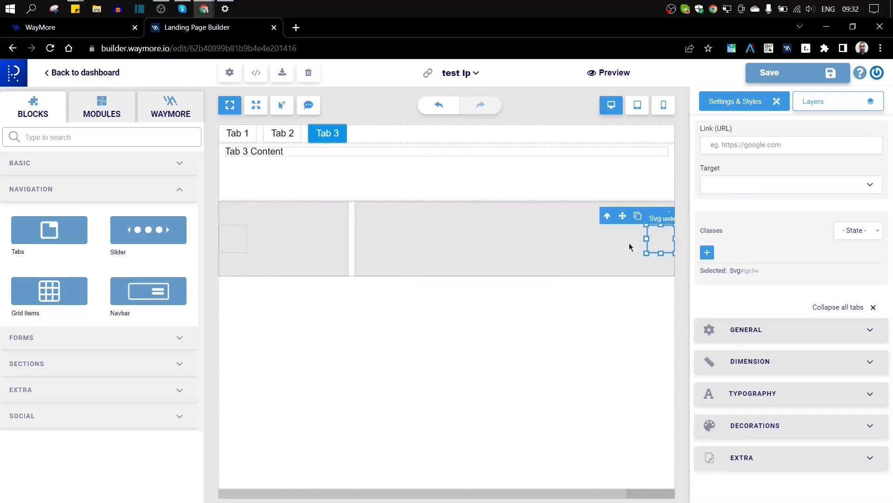
pyautogui.click(247, 243)
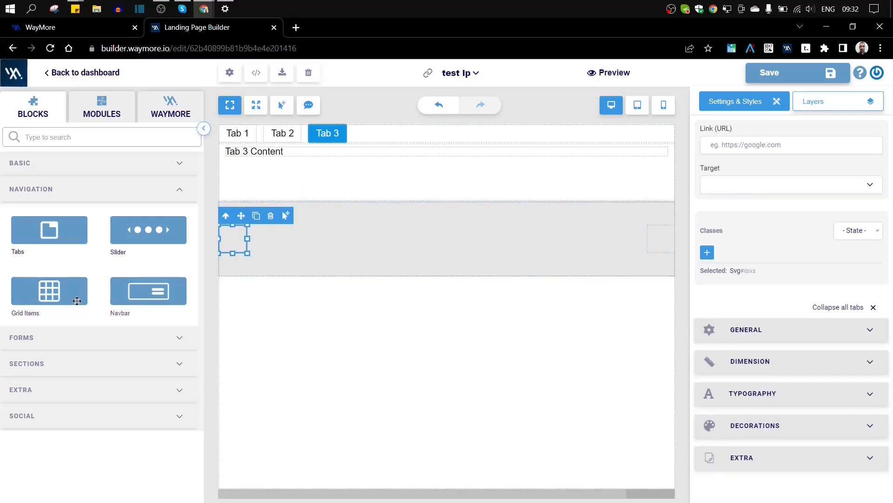
# Step: Add a Grid Items block below the slider and a Navbar block beneath the grid
pyautogui.moveTo(77, 300); pyautogui.dragTo(375, 339)
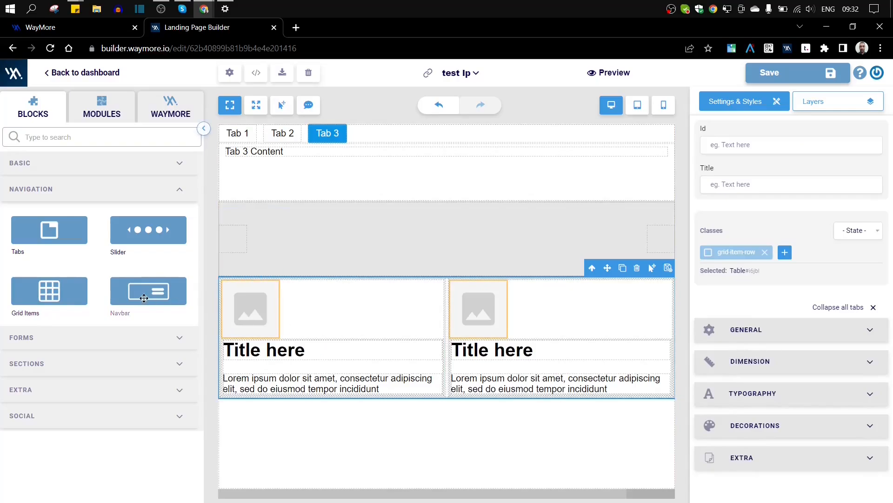
pyautogui.moveTo(144, 298); pyautogui.dragTo(446, 433)
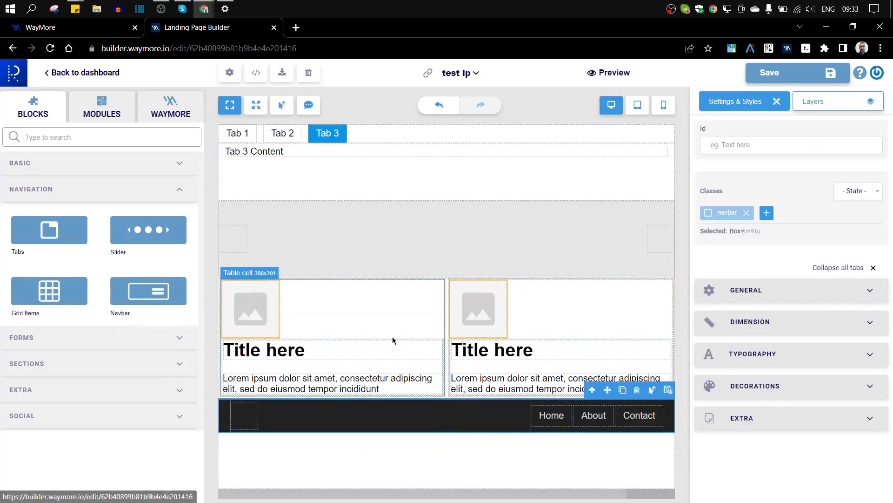
# Step: Clear the tabs, slider, grid and navbar blocks from the canvas and confirm
pyautogui.click(308, 72)
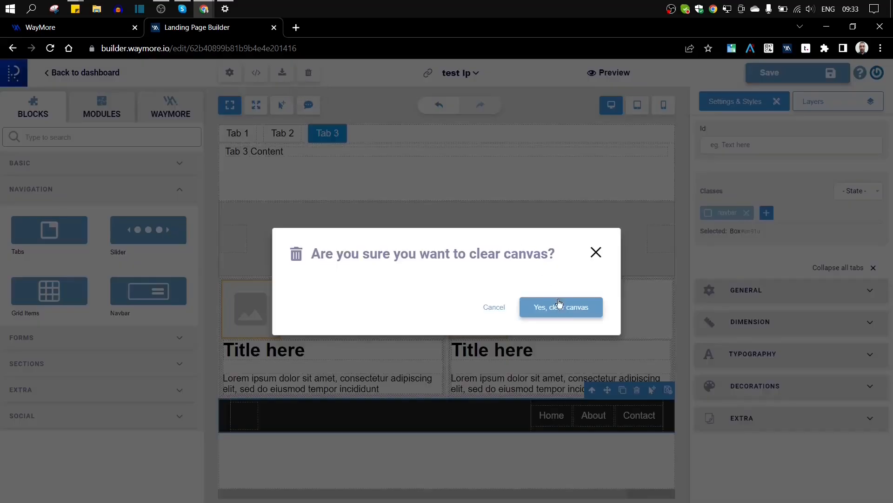
pyautogui.click(560, 305)
pyautogui.click(181, 192)
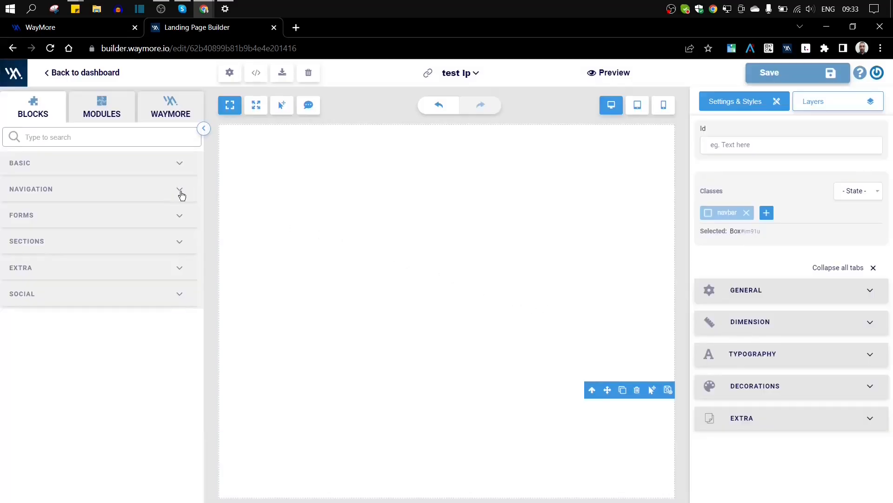
# Step: Add a Form block from the forms category to the empty canvas
pyautogui.click(128, 222)
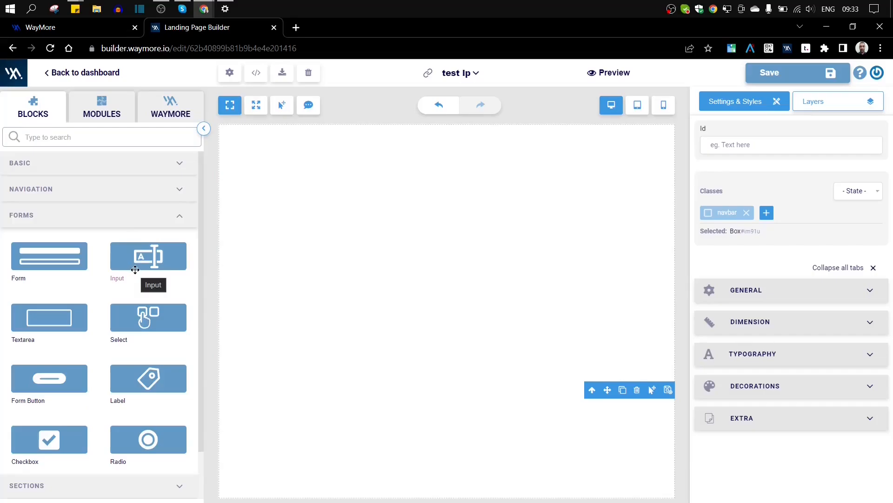
pyautogui.scroll(-2, 135, 267)
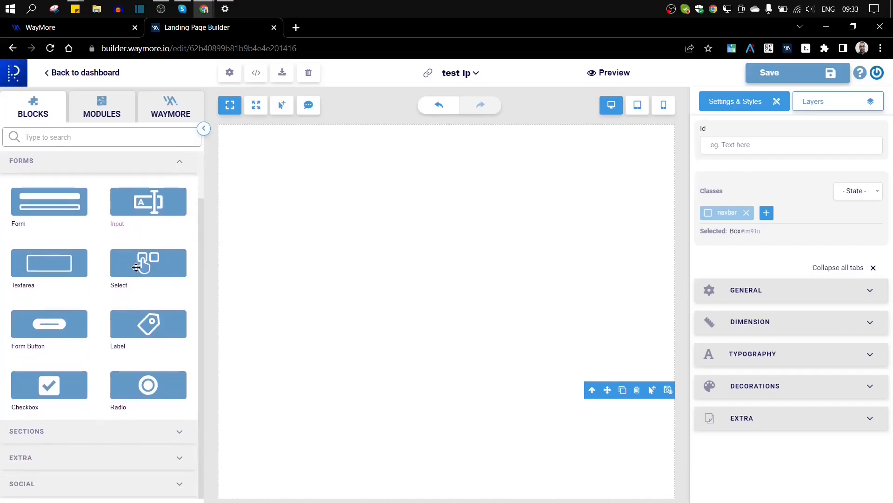
pyautogui.moveTo(48, 219); pyautogui.dragTo(375, 259)
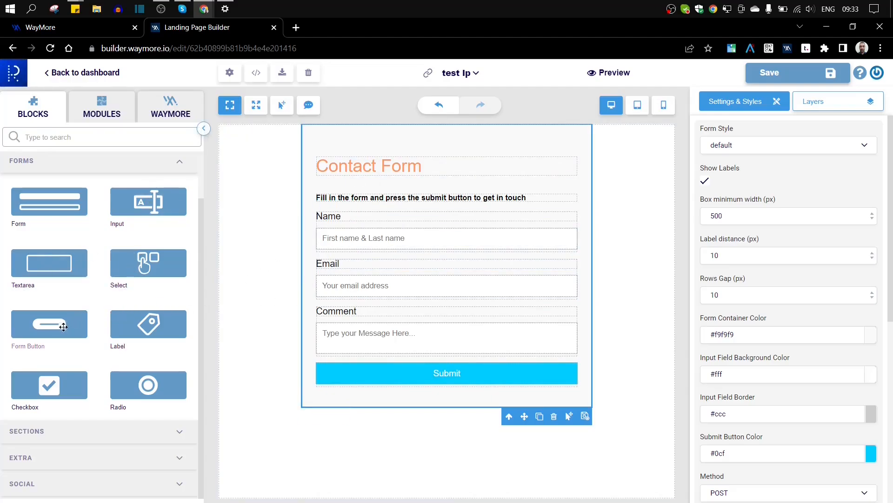
# Step: Add a Form Button below the Contact Form heading, a Label and Checkbox above the Name label, and a Radio below the name input
pyautogui.moveTo(51, 326); pyautogui.dragTo(461, 175)
pyautogui.moveTo(153, 326); pyautogui.dragTo(436, 250)
pyautogui.moveTo(70, 385); pyautogui.dragTo(524, 257)
pyautogui.moveTo(148, 385); pyautogui.dragTo(430, 309)
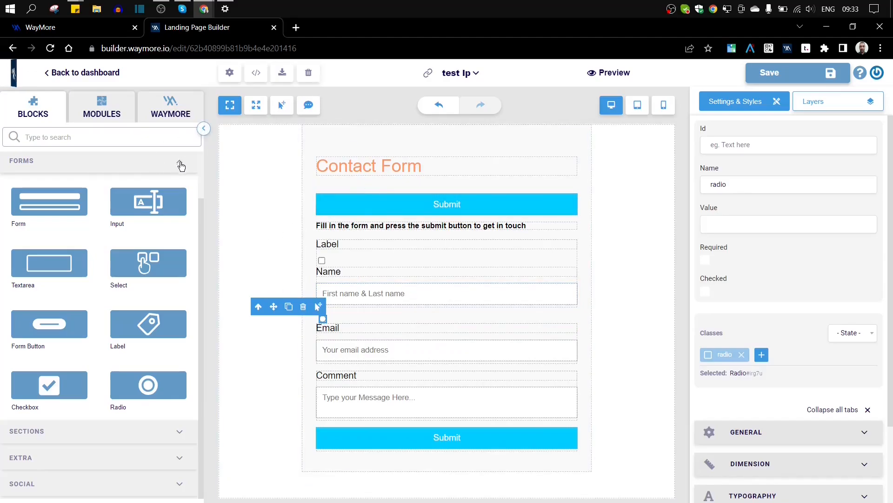
# Step: Open the form's subheader and its "Contact Form" heading text for editing without changing them
pyautogui.click(385, 228)
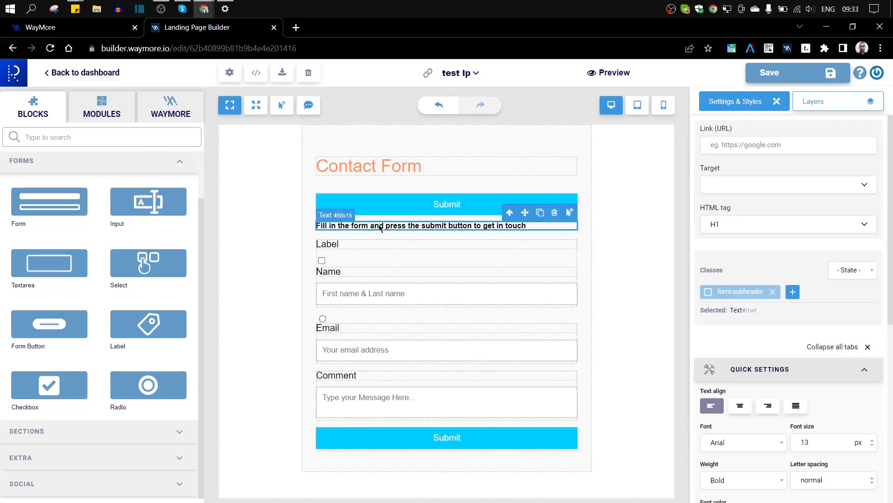
pyautogui.doubleClick(384, 228)
pyautogui.click(325, 284)
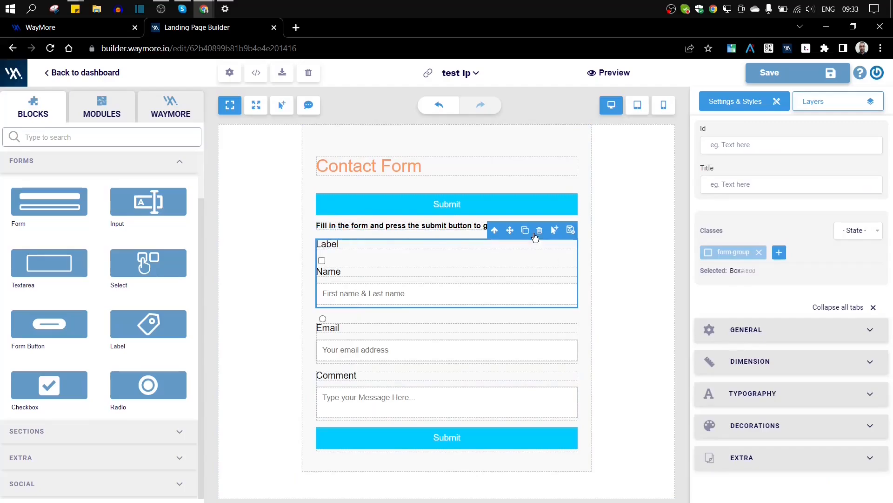
pyautogui.click(363, 161)
pyautogui.doubleClick(364, 161)
pyautogui.click(408, 167)
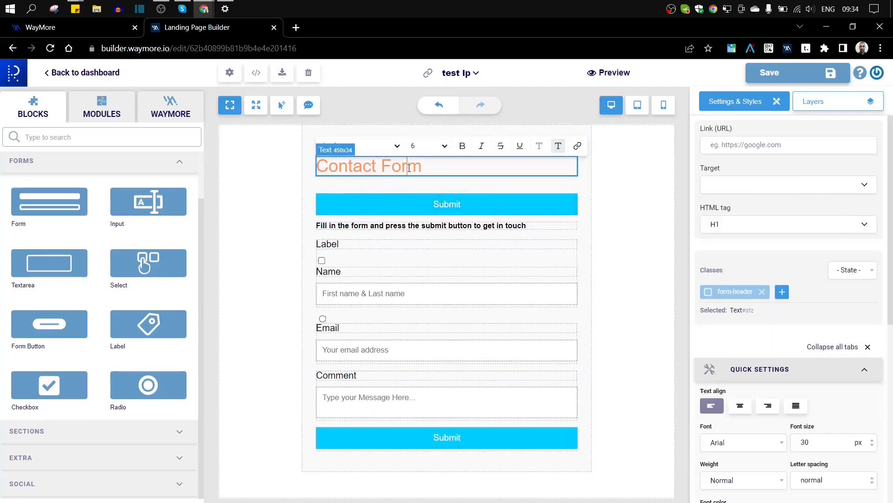
pyautogui.click(348, 166)
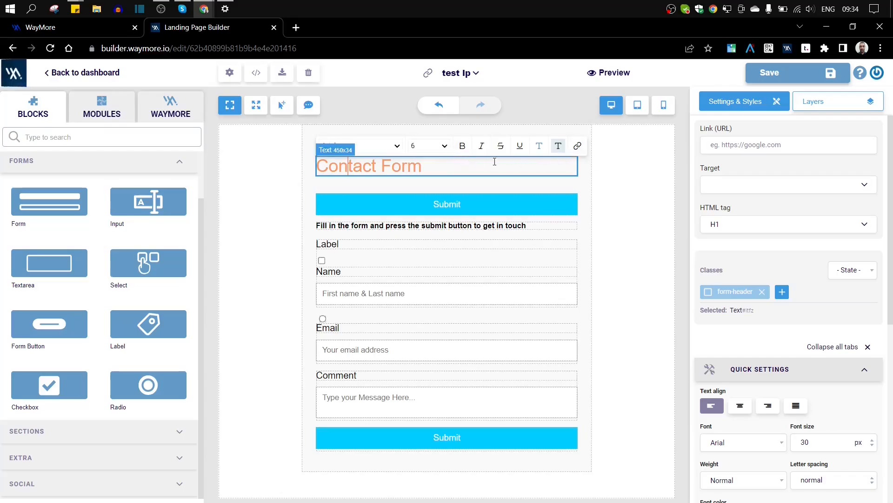
# Step: Examine the settings of the upper Submit button and the quick settings of the form's heading and subheader text
pyautogui.click(446, 203)
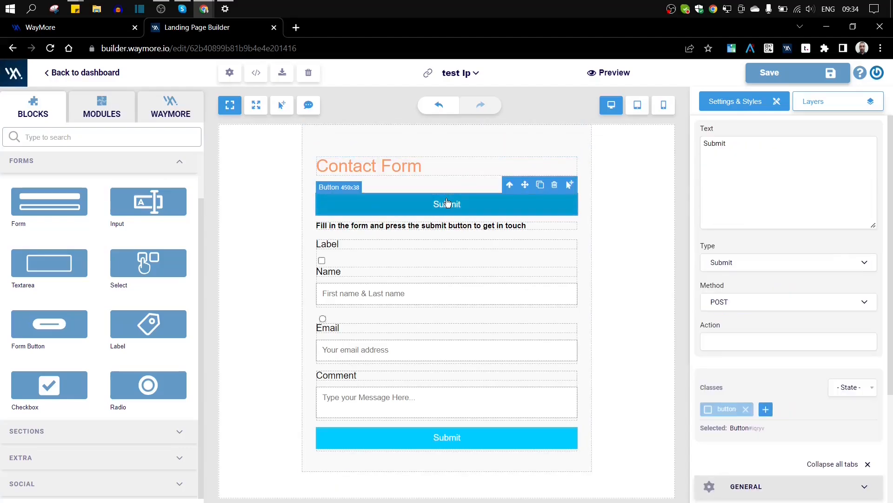
pyautogui.click(535, 168)
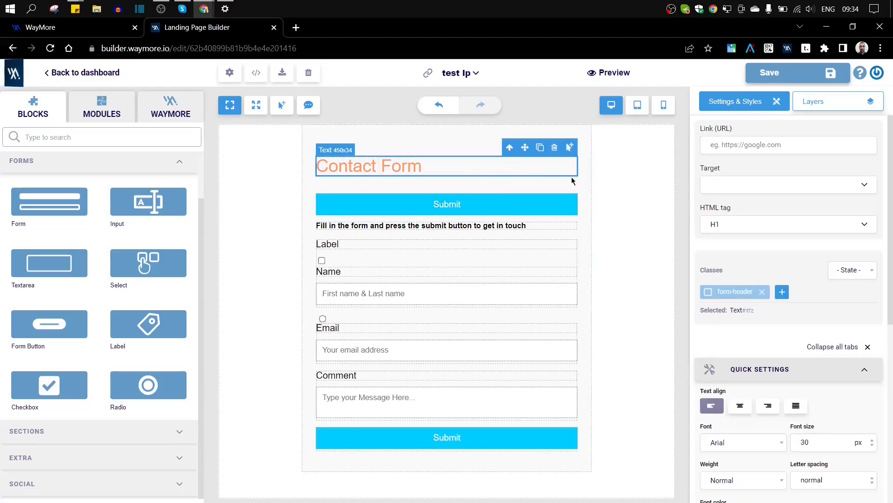
pyautogui.scroll(-4, 796, 191)
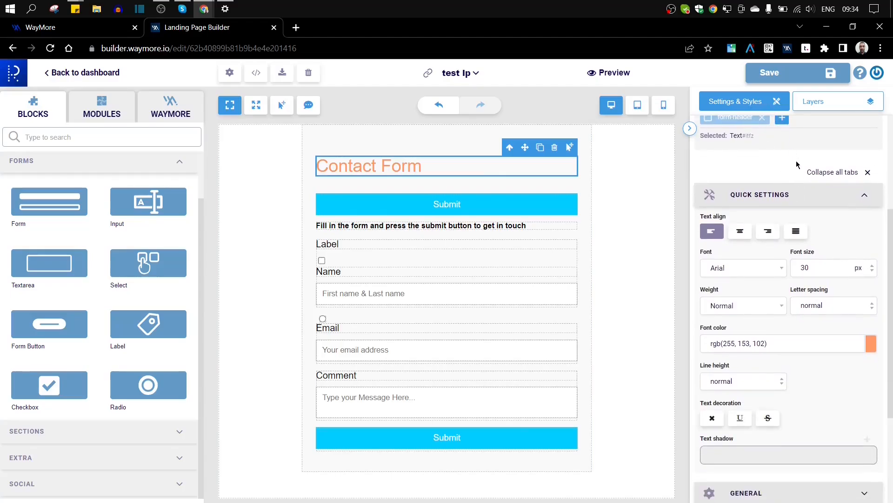
pyautogui.scroll(-1, 799, 162)
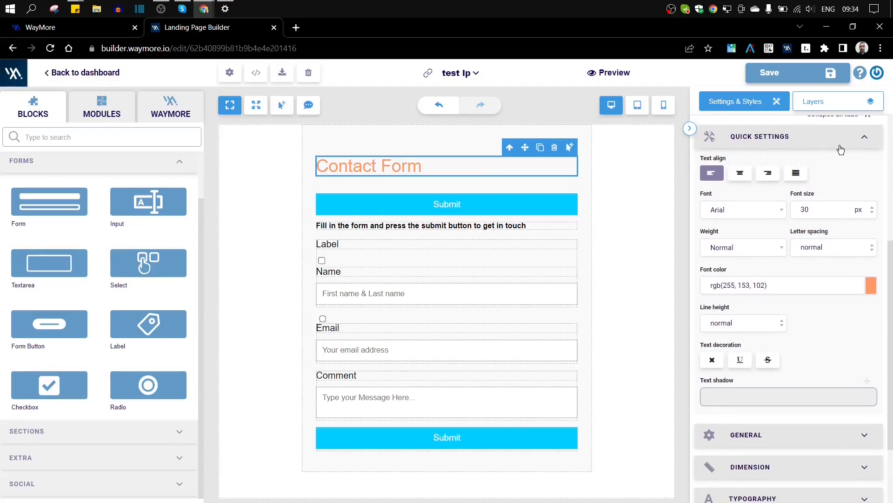
pyautogui.click(474, 228)
pyautogui.scroll(-4, 755, 257)
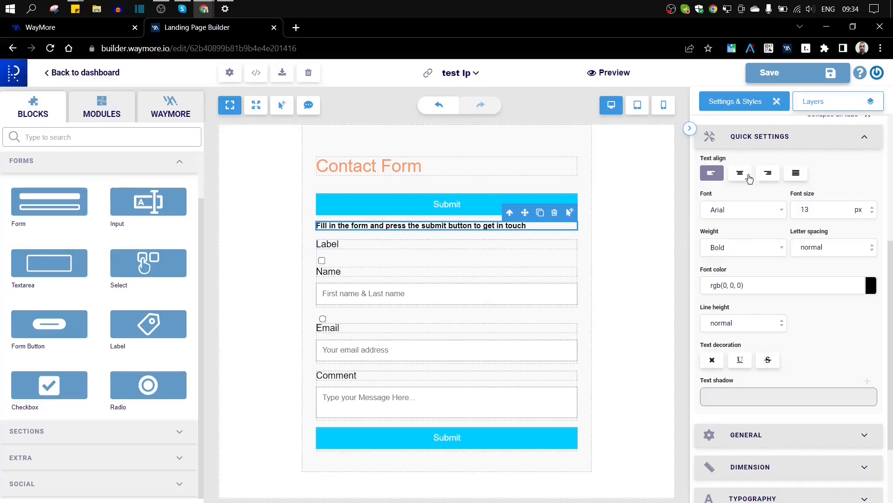
# Step: Replace the text of the added label below the form's subheader with "text text"
pyautogui.click(380, 247)
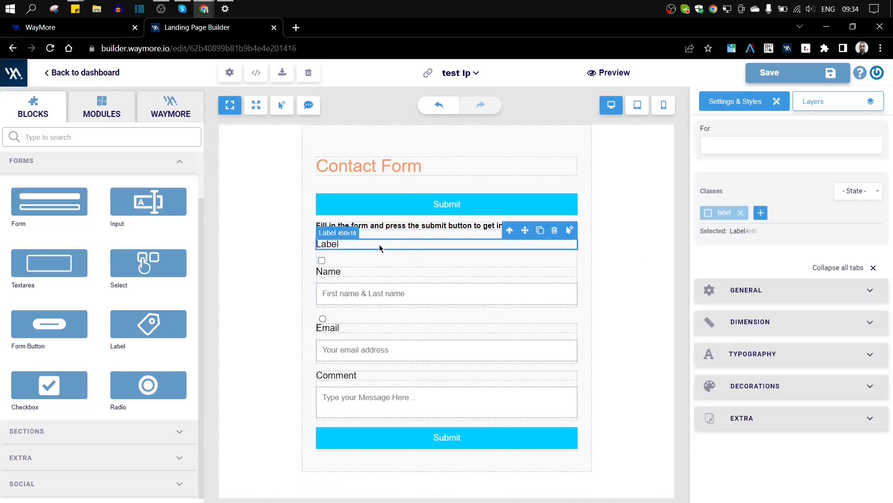
pyautogui.doubleClick(335, 247)
pyautogui.write('te')
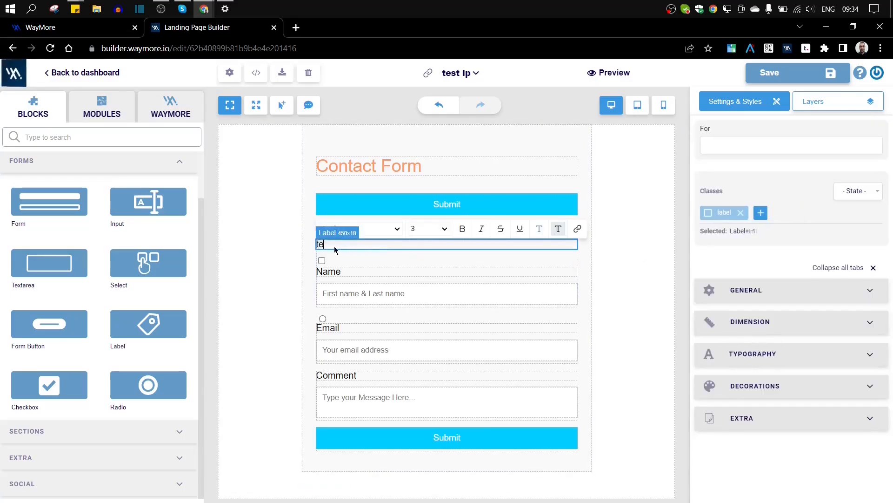
pyautogui.write('xt text')
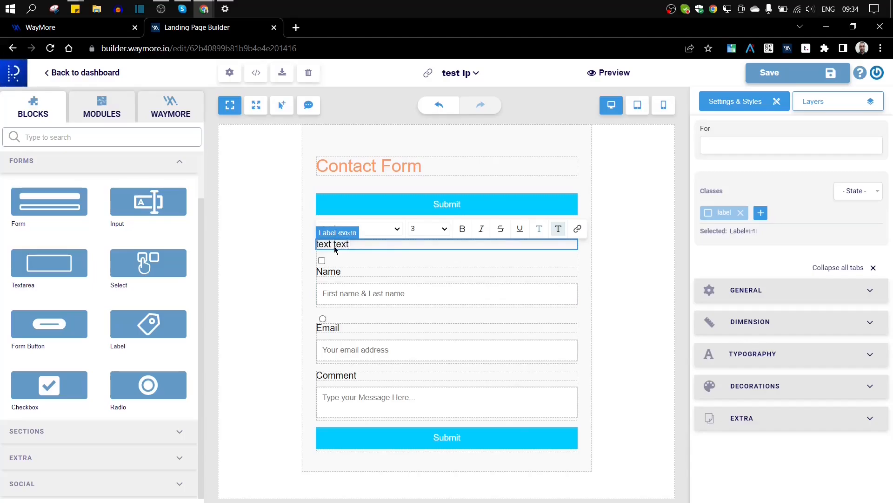
# Step: Inspect the settings of the form's Name label, name input and email input
pyautogui.click(389, 274)
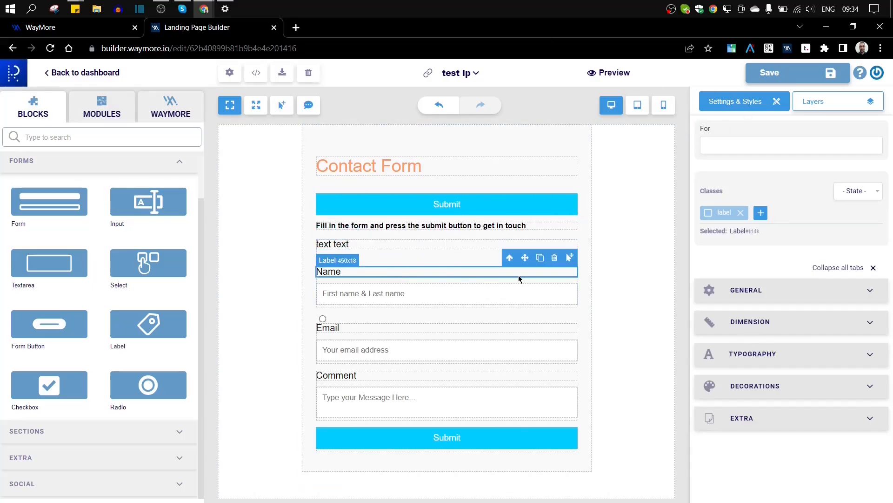
pyautogui.click(418, 294)
pyautogui.click(359, 343)
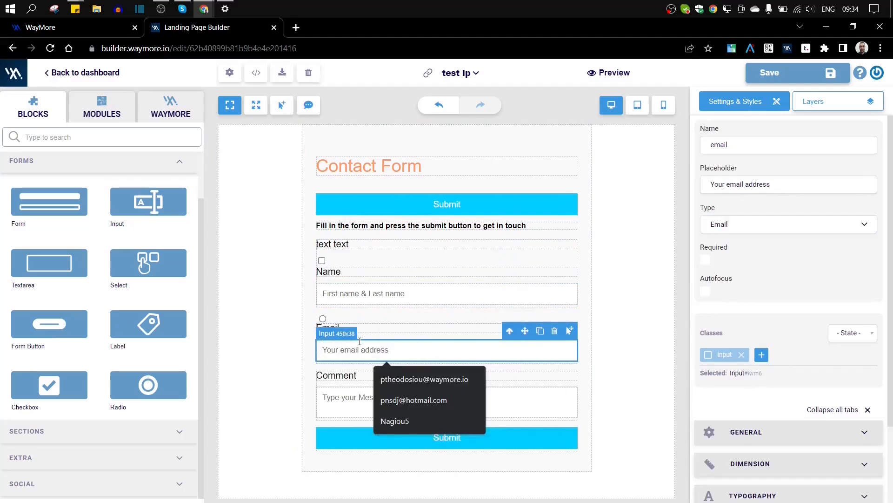
# Step: Remove the contact form by clearing the whole canvas and confirming
pyautogui.click(275, 291)
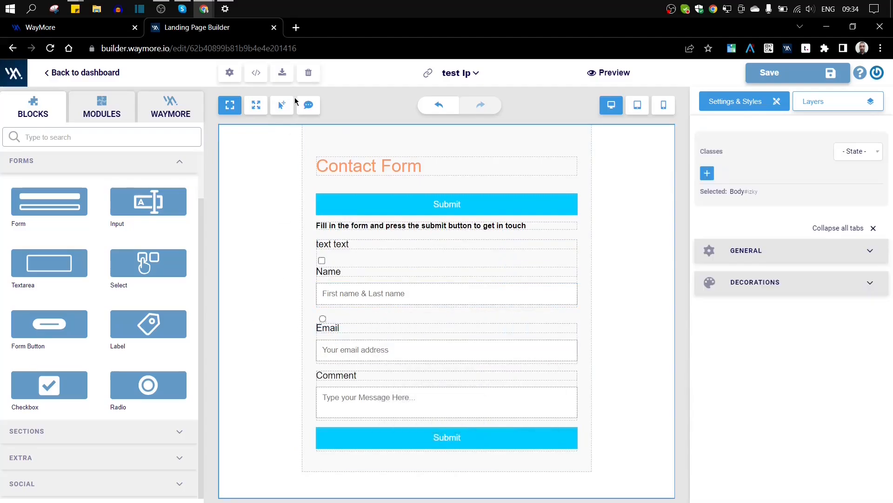
pyautogui.click(314, 72)
pyautogui.click(554, 310)
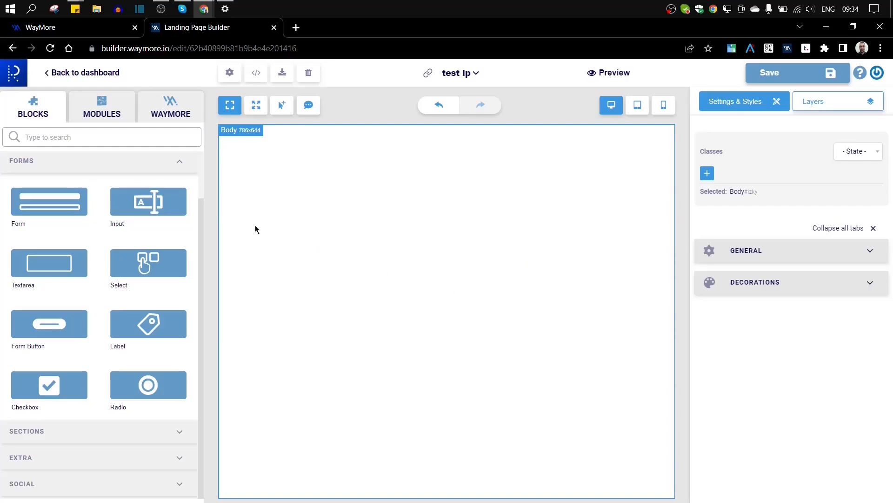
# Step: Add a 1 Column section to the canvas, followed by a 2 Columns section and a 2 Columns 3/7 section below it
pyautogui.click(177, 164)
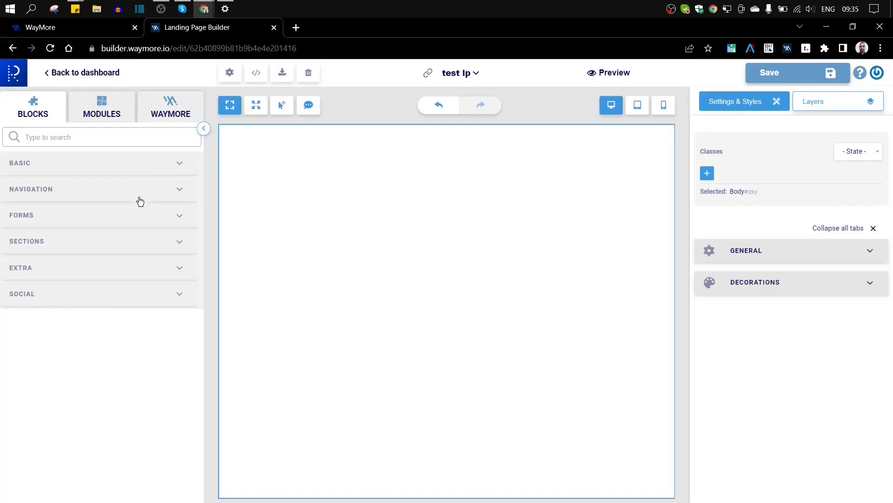
pyautogui.click(89, 196)
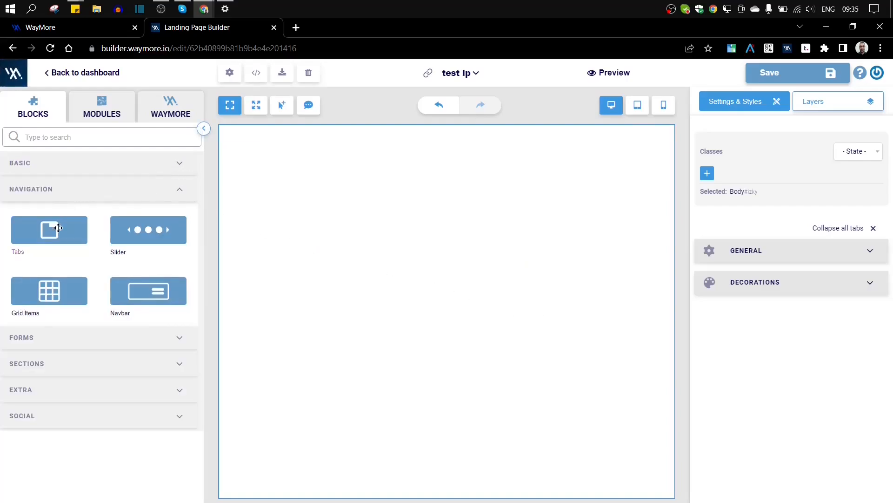
pyautogui.click(55, 188)
pyautogui.click(40, 242)
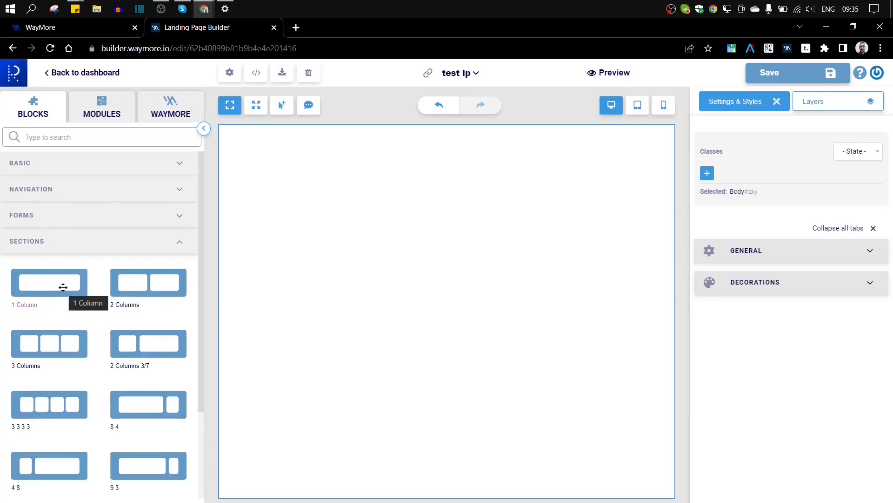
pyautogui.moveTo(55, 286); pyautogui.dragTo(298, 275)
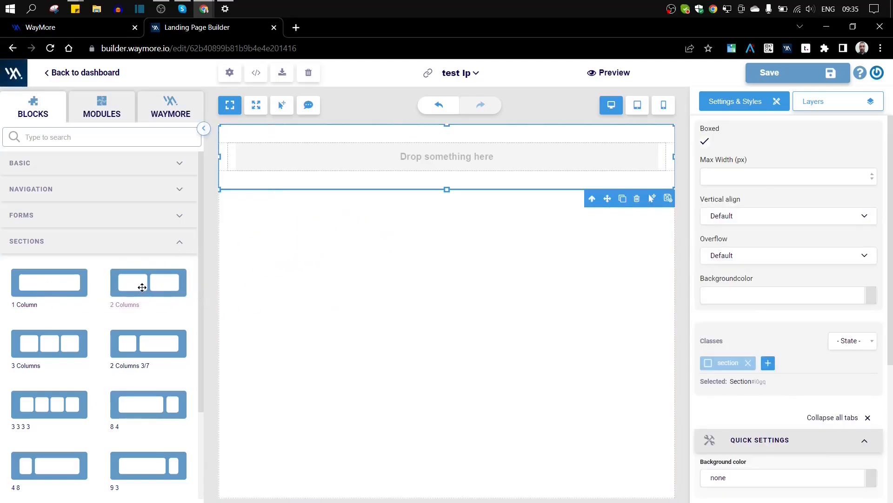
pyautogui.moveTo(136, 286); pyautogui.dragTo(307, 296)
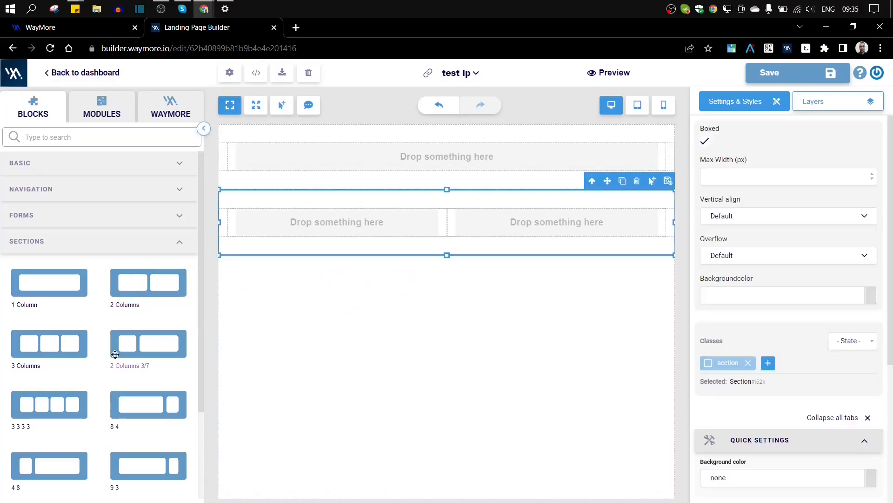
pyautogui.moveTo(116, 350); pyautogui.dragTo(413, 333)
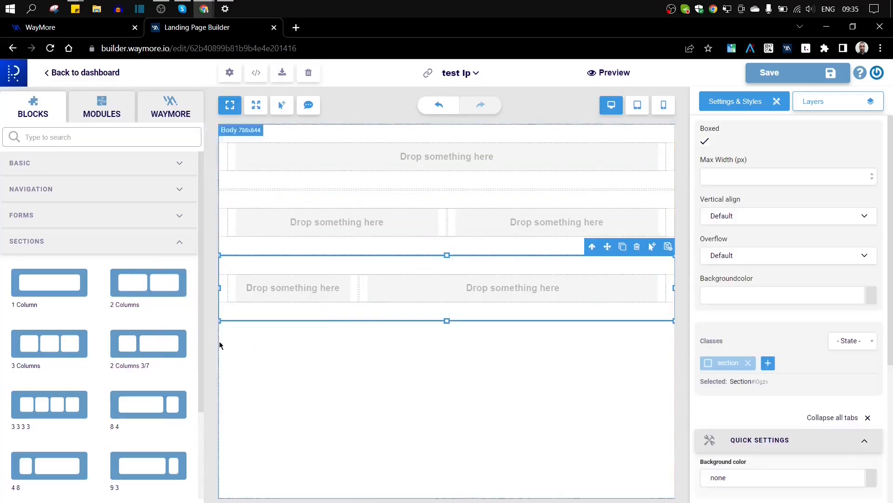
# Step: Add a four-column 3 3 3 3 section and a 4 8 section below the existing sections
pyautogui.scroll(-1, 158, 345)
pyautogui.scroll(-1, 159, 346)
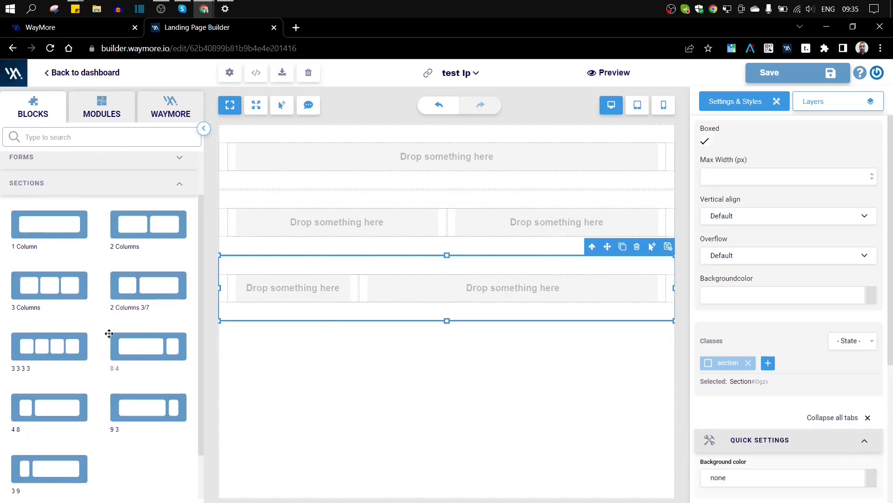
pyautogui.scroll(-1, 110, 333)
pyautogui.moveTo(49, 293); pyautogui.dragTo(385, 470)
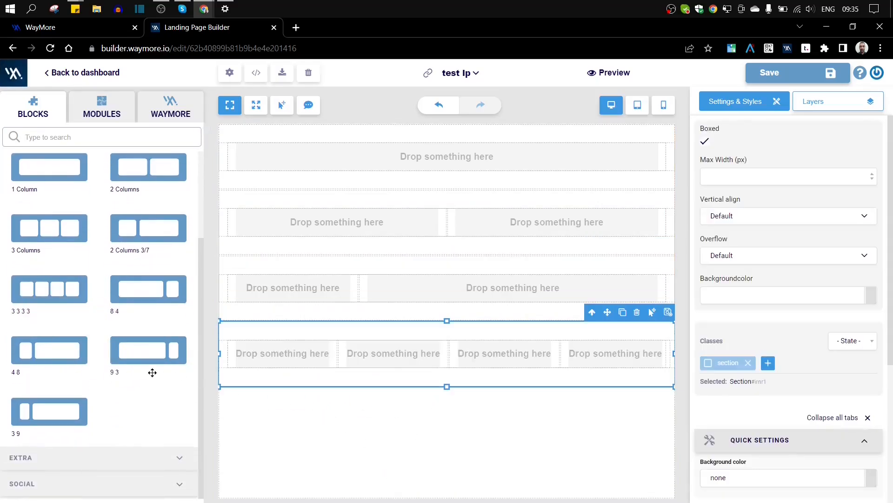
pyautogui.moveTo(79, 359); pyautogui.dragTo(393, 447)
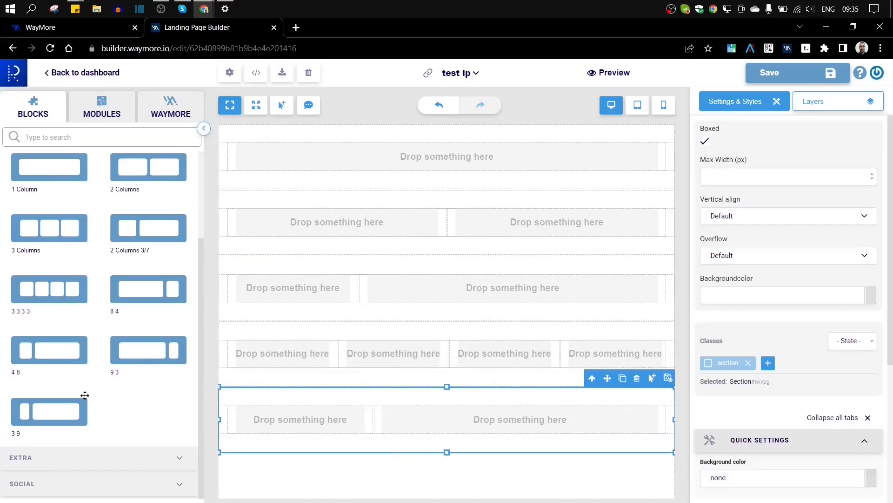
# Step: Insert a 3 9 section above the four-column section and try rearranging columns between the sections
pyautogui.moveTo(77, 412); pyautogui.dragTo(439, 357)
pyautogui.scroll(-1, 441, 345)
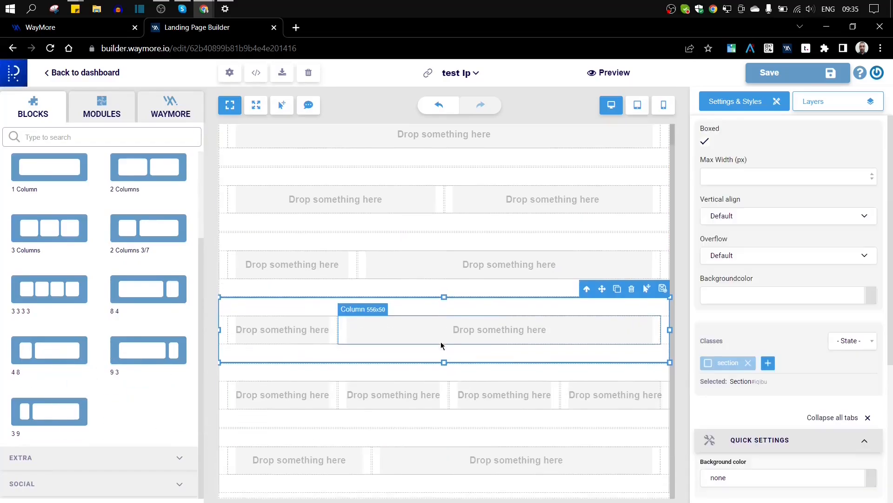
pyautogui.moveTo(418, 303); pyautogui.dragTo(504, 248)
pyautogui.moveTo(470, 308); pyautogui.dragTo(325, 371)
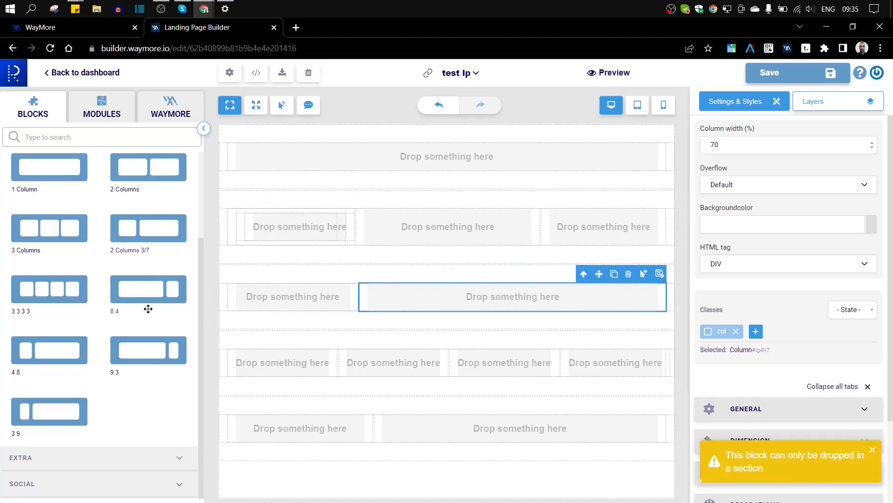
# Step: Add Map, Tooltip and Countdown blocks to the columns of the second section, plus a Text section block above it
pyautogui.click(135, 458)
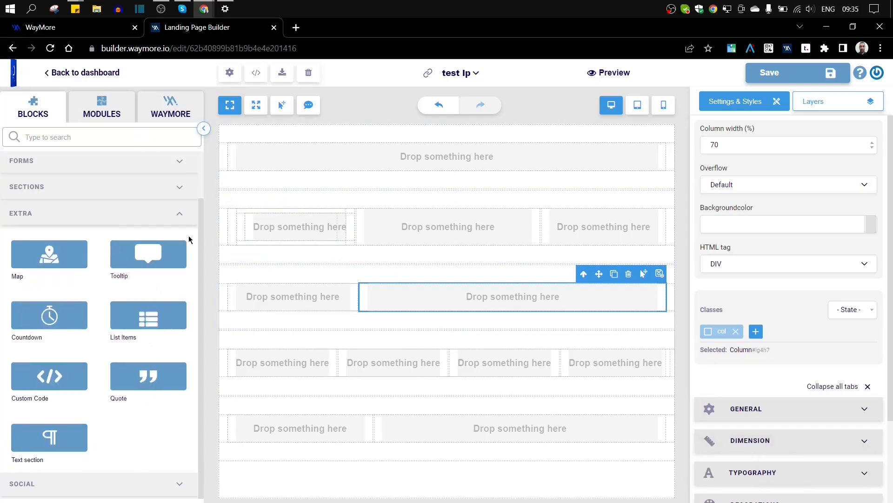
pyautogui.moveTo(65, 255); pyautogui.dragTo(290, 270)
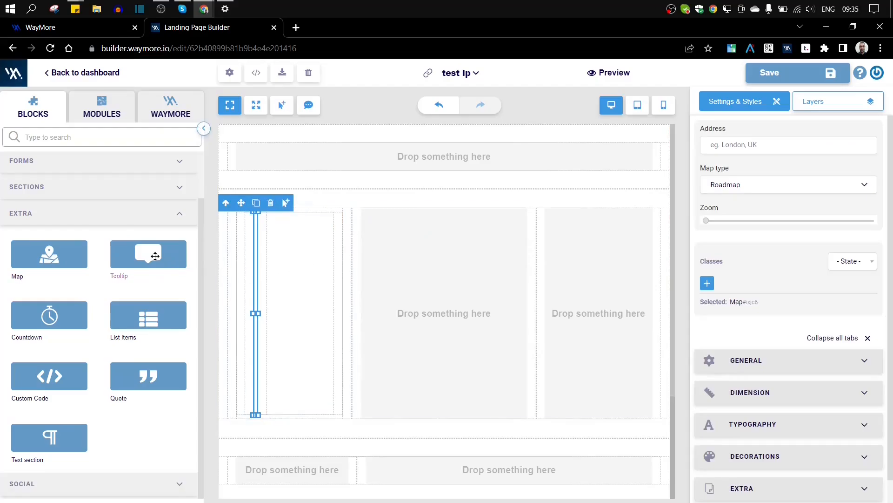
pyautogui.moveTo(148, 253); pyautogui.dragTo(400, 274)
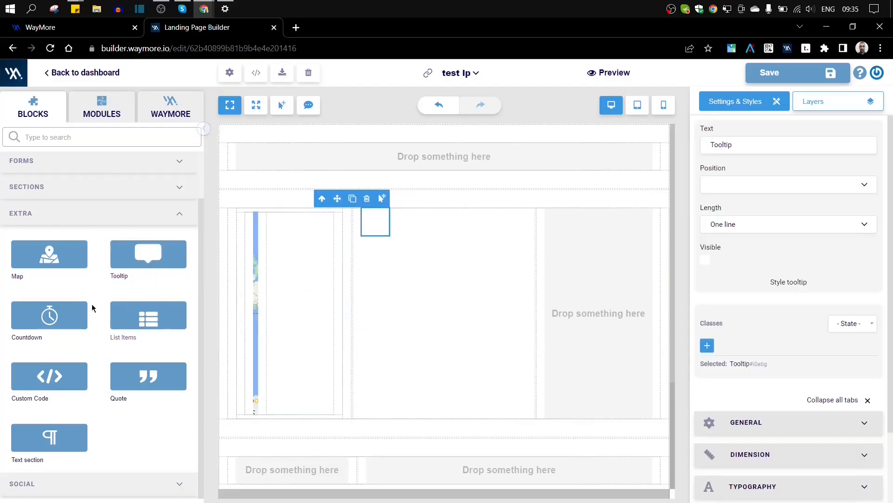
pyautogui.moveTo(49, 315); pyautogui.dragTo(487, 319)
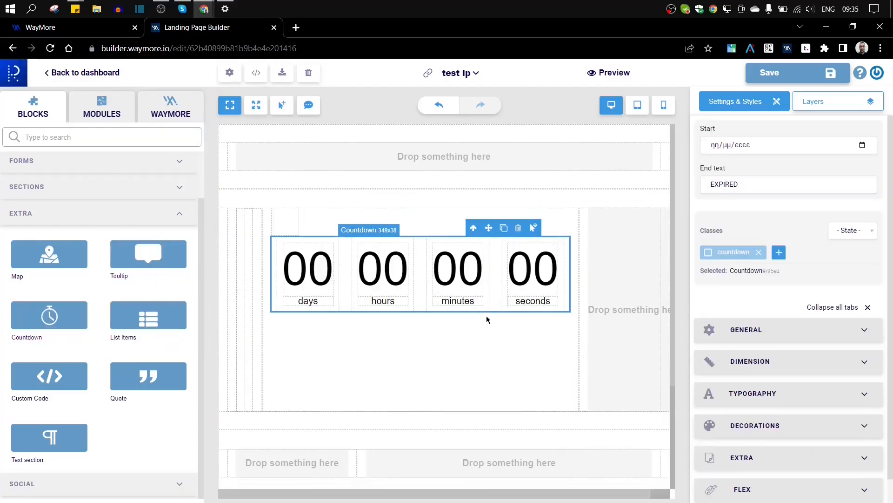
pyautogui.click(309, 273)
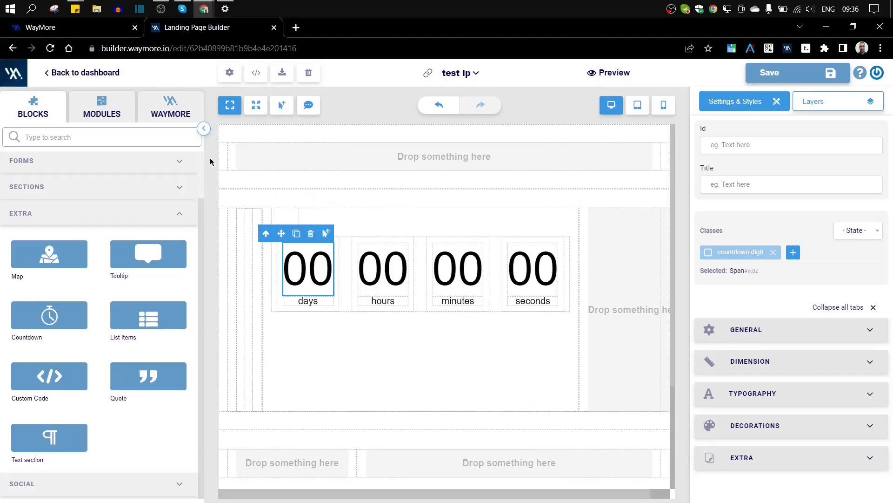
pyautogui.moveTo(42, 446); pyautogui.dragTo(431, 191)
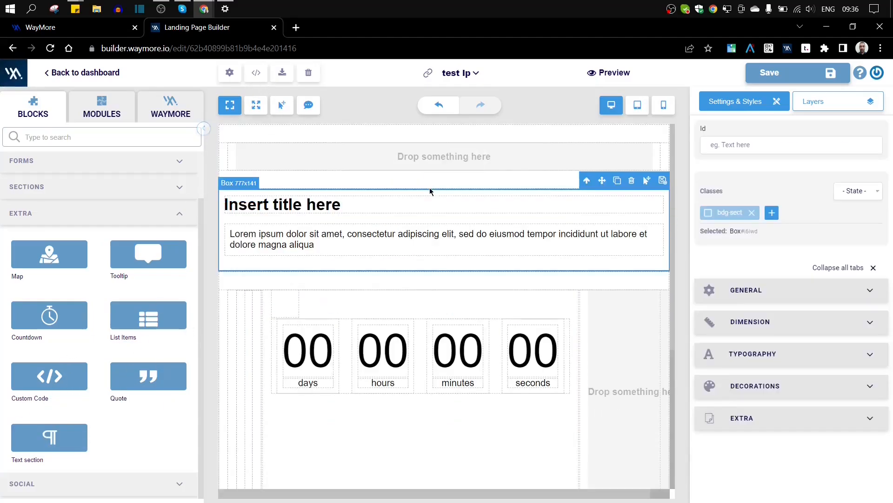
# Step: Shorten the text section's title to "Insert here" and align it to the centre
pyautogui.doubleClick(308, 204)
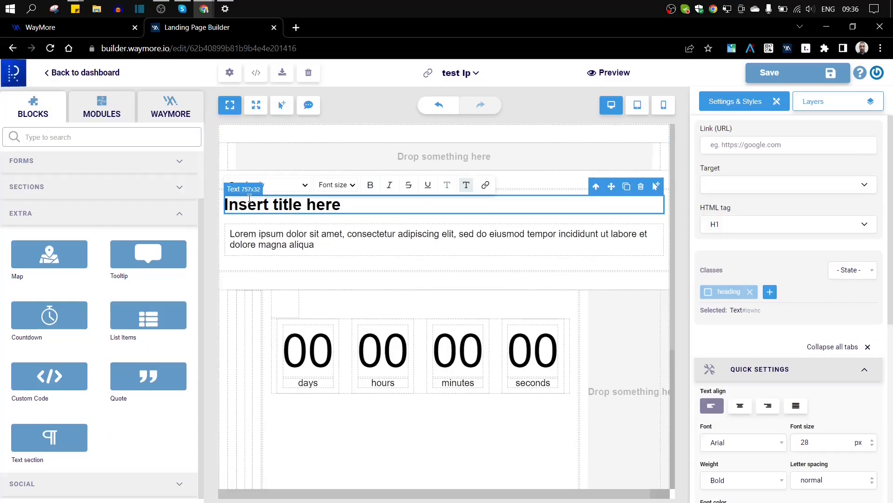
pyautogui.doubleClick(289, 204)
pyautogui.write('h')
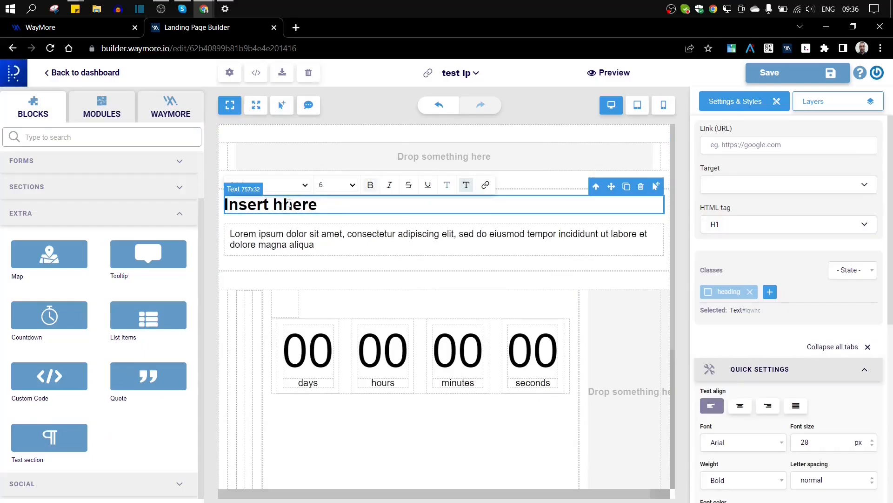
pyautogui.press('BackSpace')
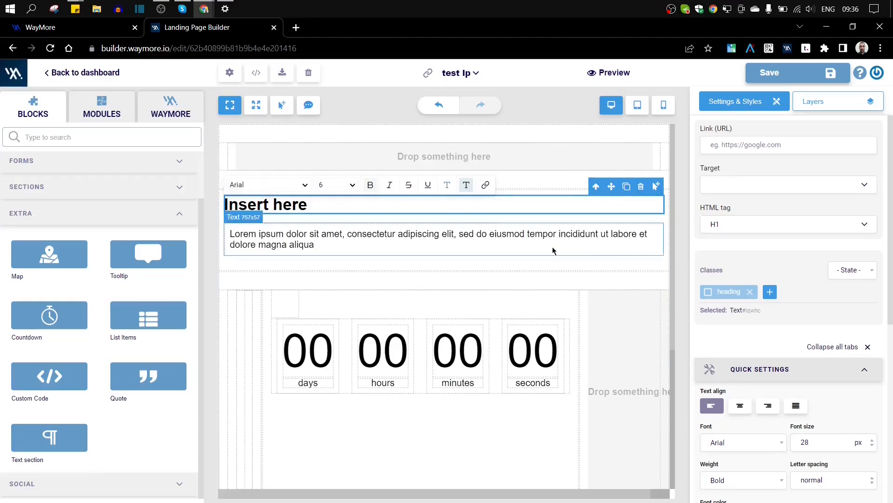
pyautogui.scroll(-5, 816, 200)
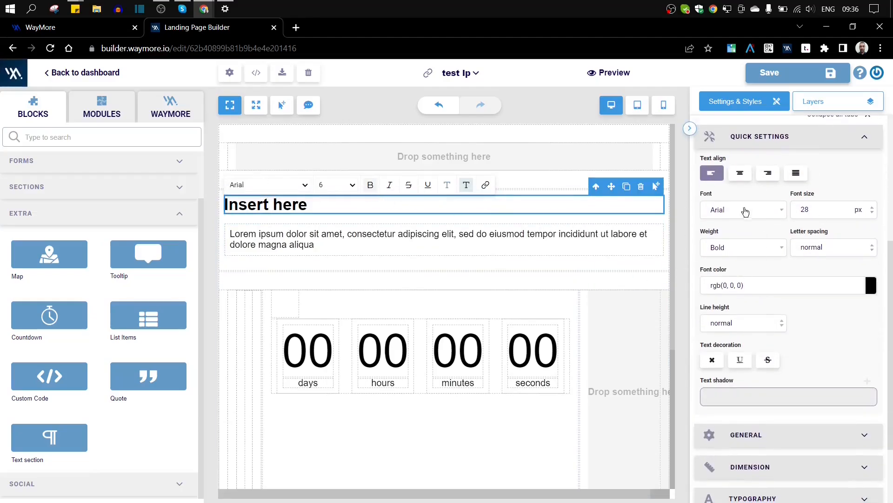
pyautogui.click(740, 173)
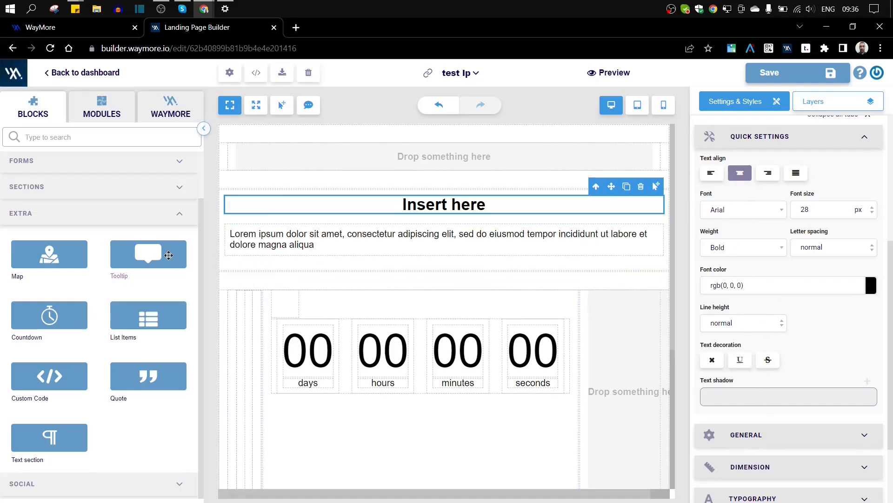
# Step: Add a Social Follow block above the centred title
pyautogui.click(171, 217)
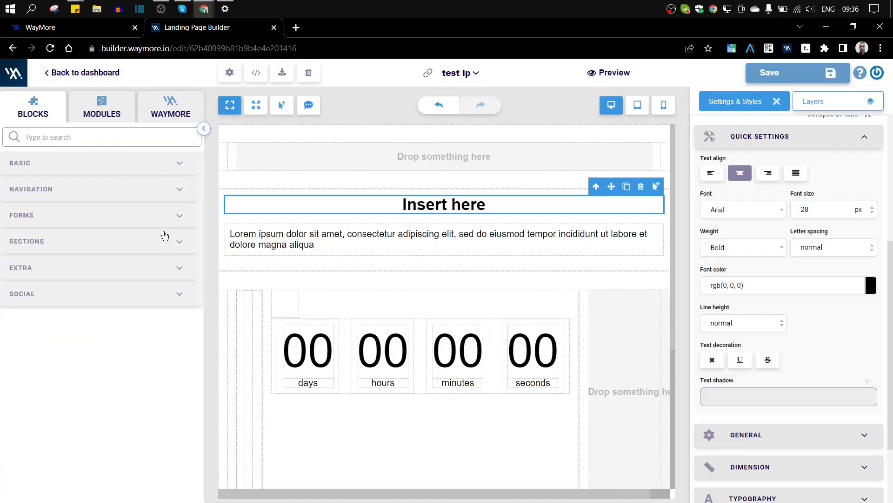
pyautogui.click(135, 302)
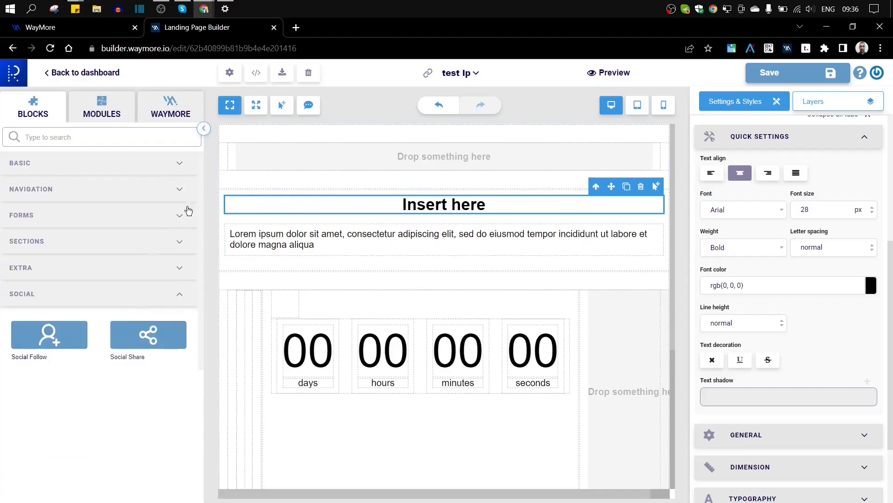
pyautogui.moveTo(71, 331); pyautogui.dragTo(350, 191)
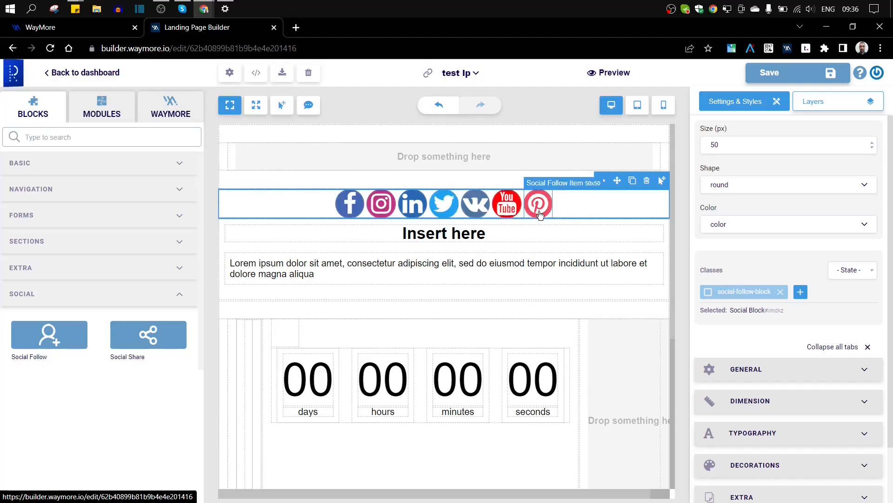
# Step: Try the black, grey, white and transparent colour options on the social follow icons, then select the LinkedIn icon
pyautogui.click(728, 231)
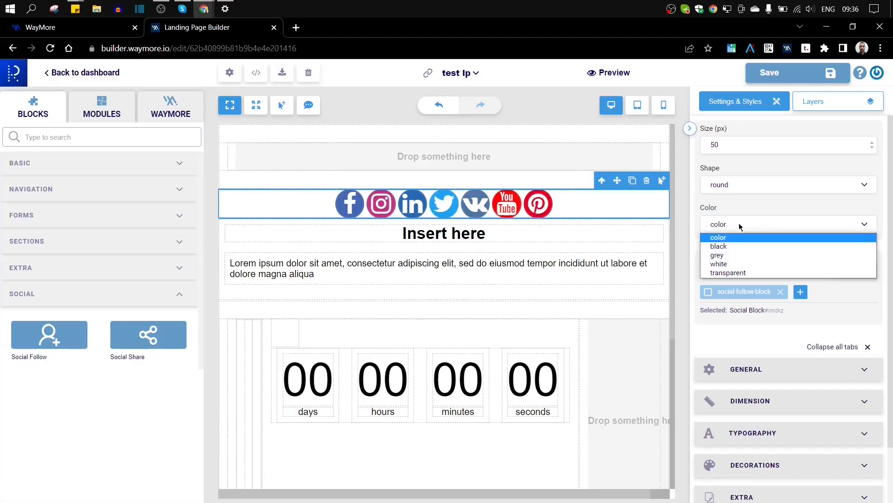
pyautogui.click(727, 245)
pyautogui.click(729, 225)
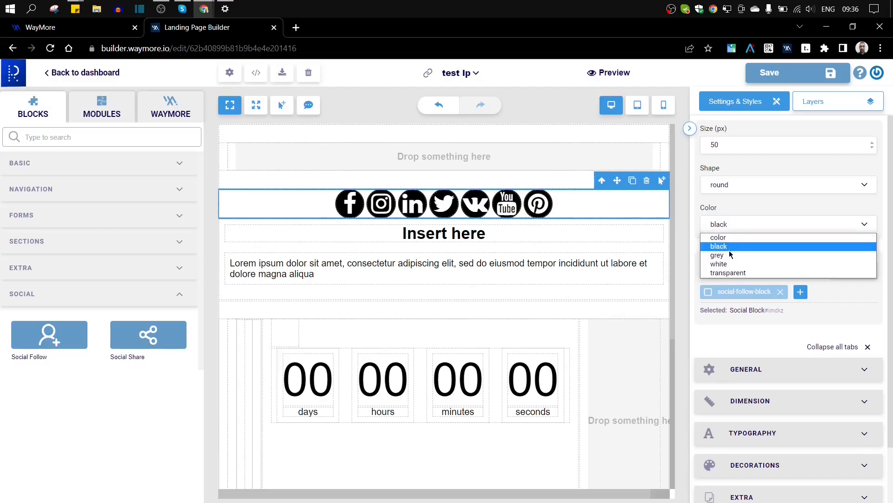
pyautogui.click(728, 254)
pyautogui.click(730, 225)
pyautogui.click(729, 264)
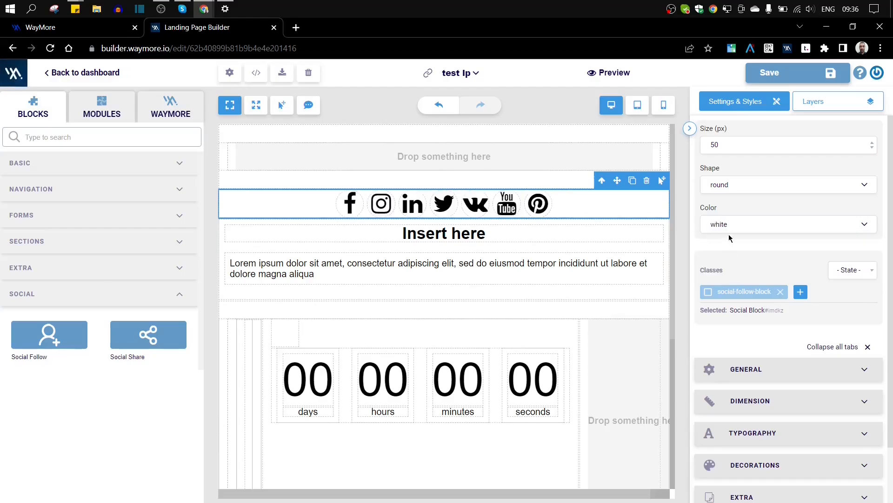
pyautogui.click(729, 225)
pyautogui.click(729, 273)
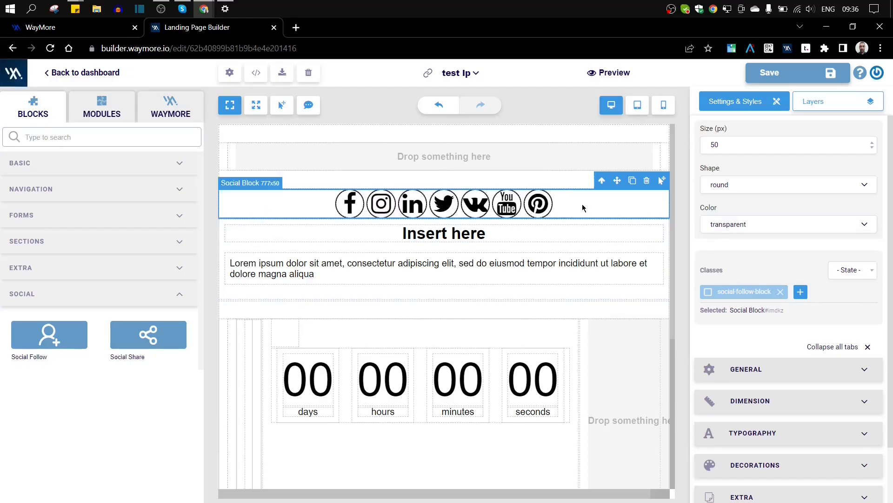
pyautogui.click(410, 200)
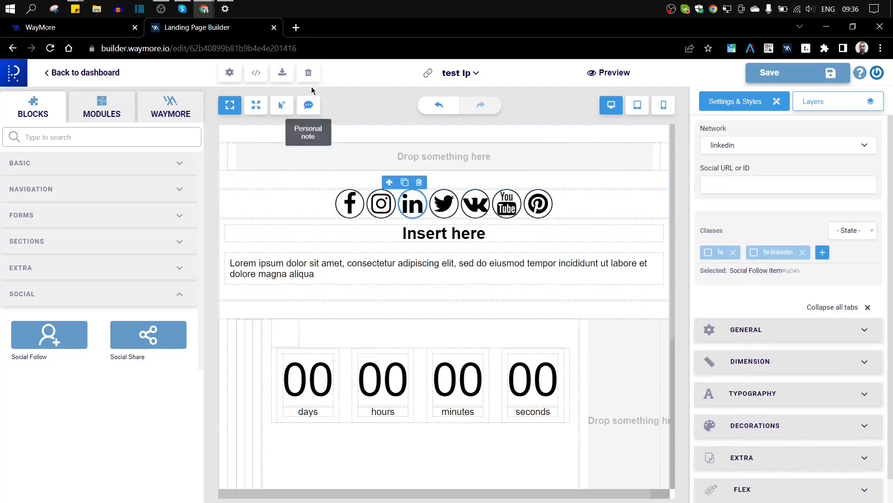
# Step: Clear the whole canvas and confirm the removal
pyautogui.click(308, 73)
pyautogui.click(542, 308)
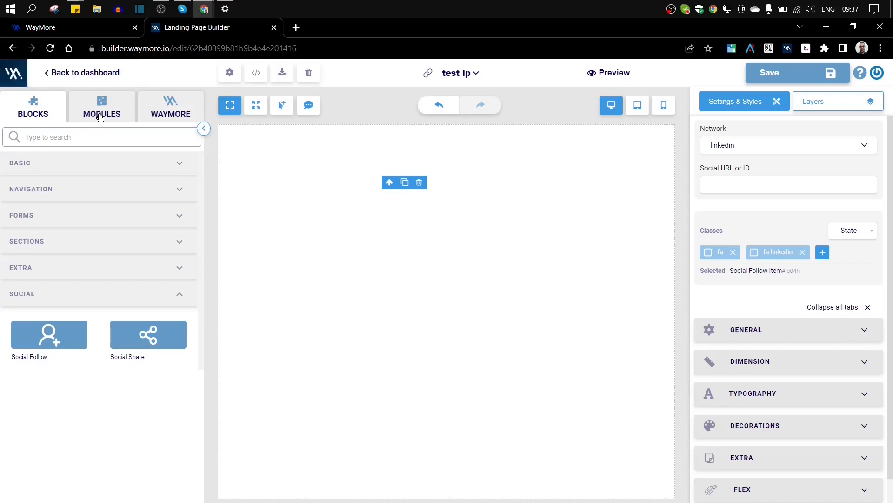
pyautogui.click(169, 295)
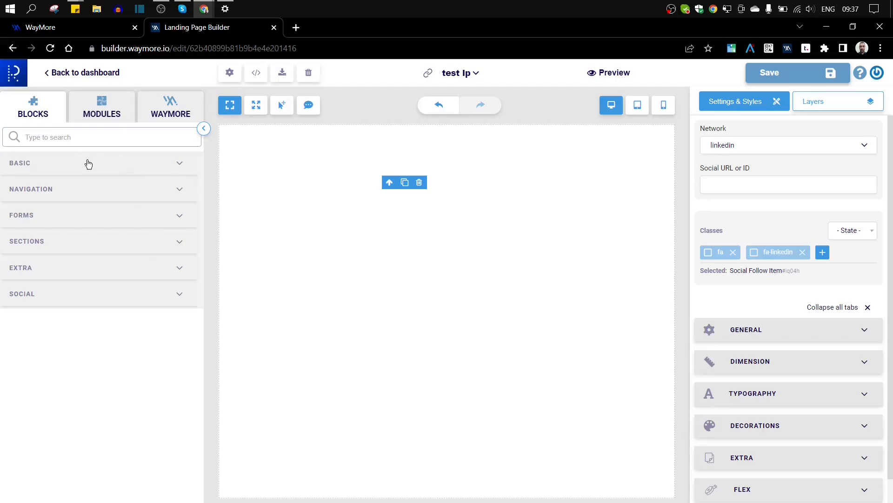
# Step: Add the dark header module to the canvas and place the white logoipsum navigation header module below it
pyautogui.click(102, 111)
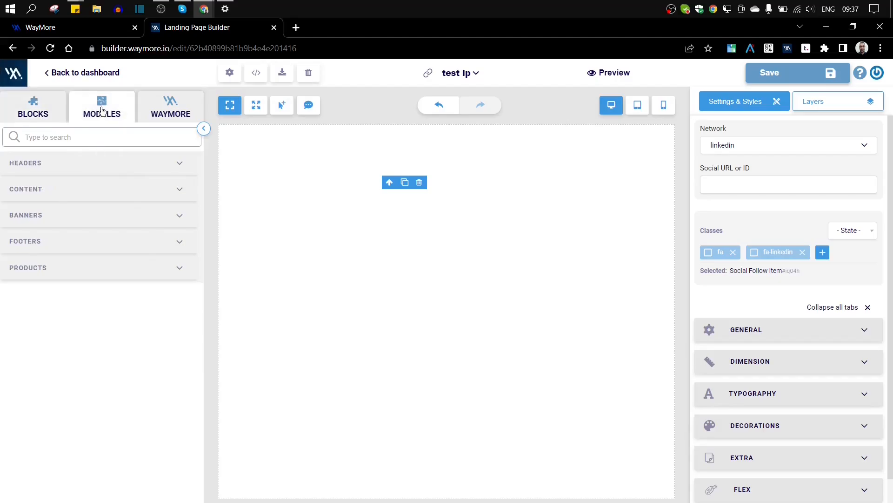
pyautogui.click(52, 164)
pyautogui.moveTo(49, 195); pyautogui.dragTo(343, 196)
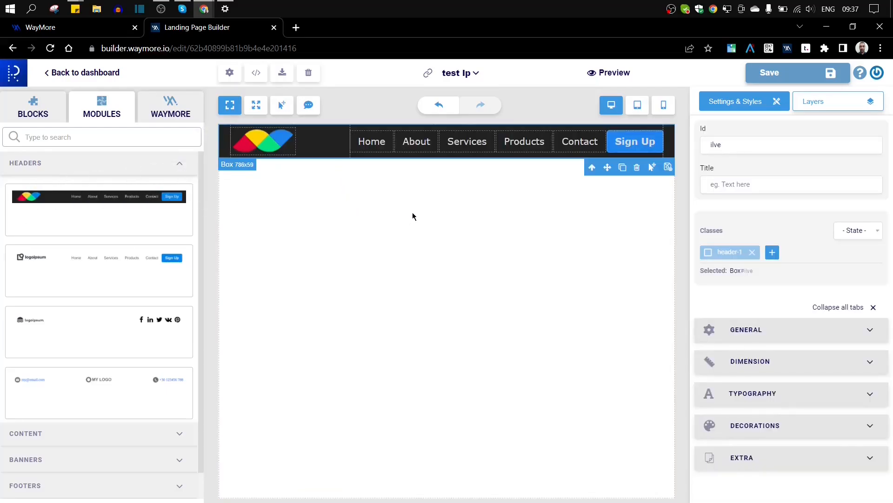
pyautogui.moveTo(110, 262); pyautogui.dragTo(385, 228)
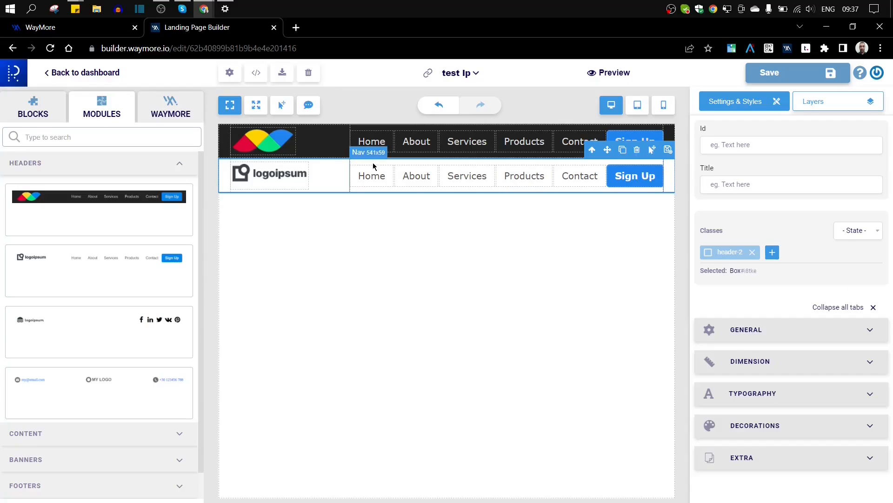
# Step: Change the Home link text in the white header to "HOME"
pyautogui.click(371, 178)
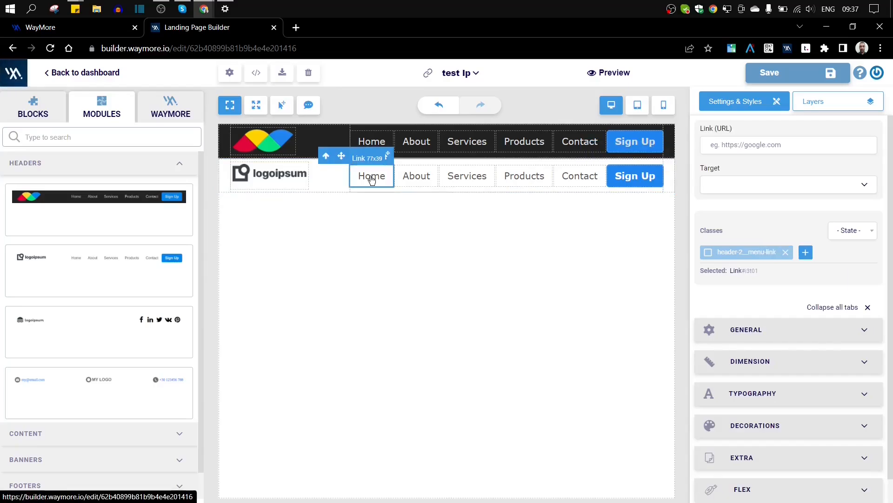
pyautogui.doubleClick(372, 180)
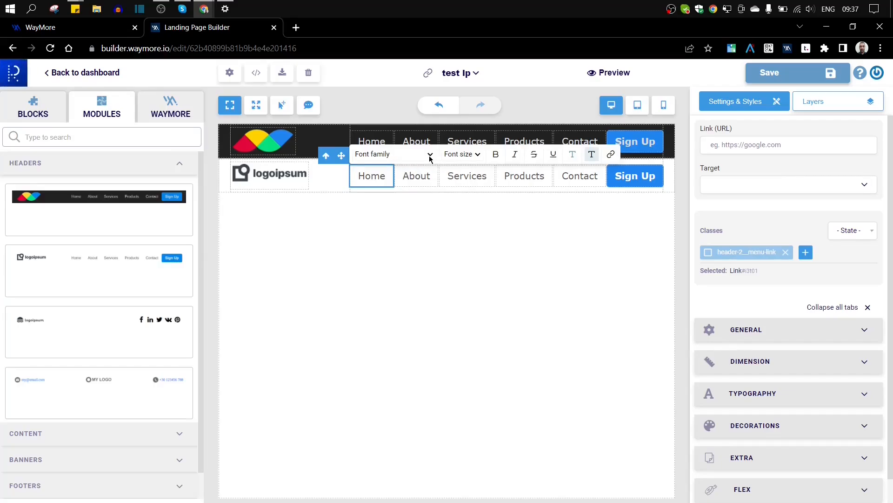
pyautogui.doubleClick(381, 175)
pyautogui.write('HOME')
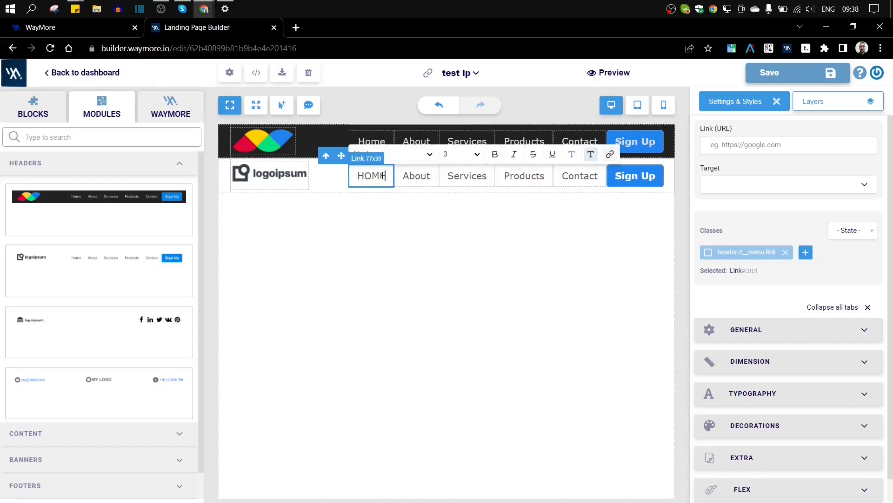
pyautogui.click(381, 255)
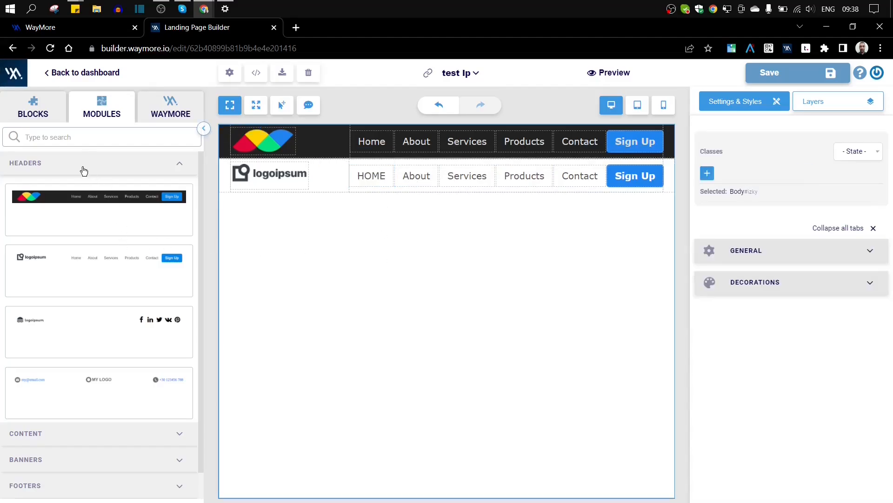
# Step: Show the content modules and delete the Products link from the white header
pyautogui.click(74, 163)
pyautogui.click(51, 189)
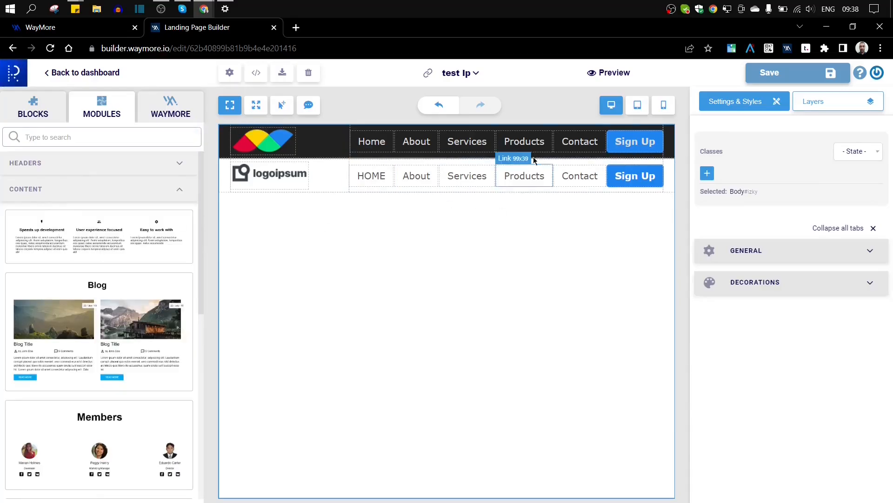
pyautogui.click(554, 168)
pyautogui.click(545, 158)
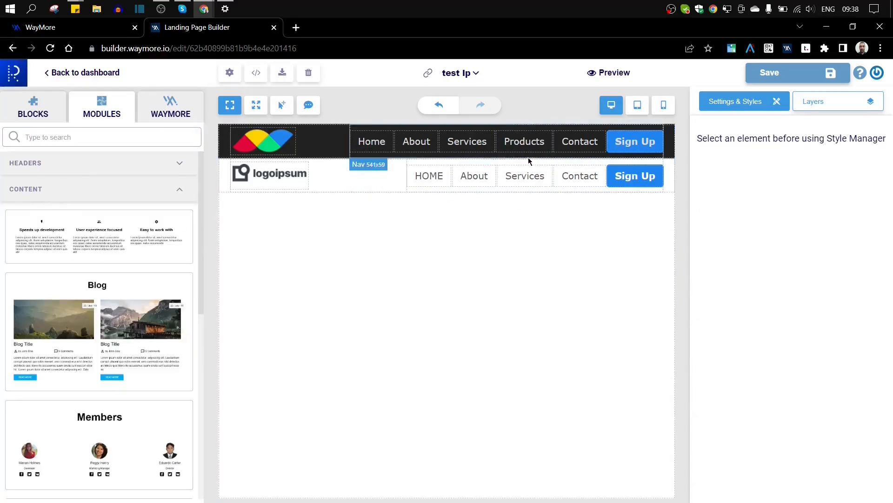
# Step: Add the three-feature content module starting with "Speeds up development" below the two headers
pyautogui.moveTo(78, 238); pyautogui.dragTo(411, 247)
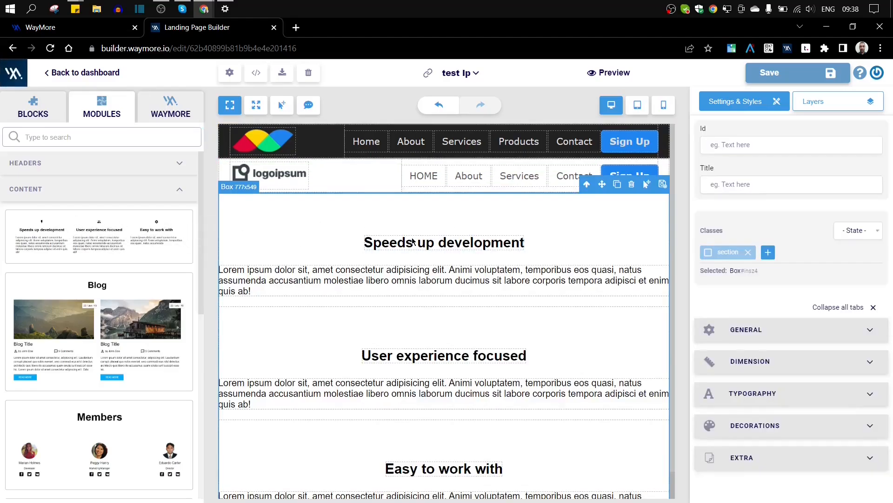
pyautogui.scroll(-1, 428, 243)
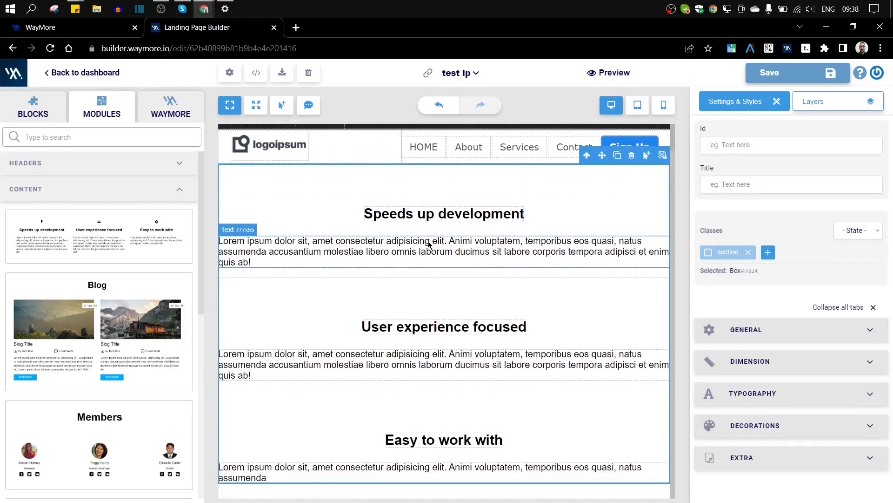
pyautogui.scroll(1, 428, 243)
# Step: Examine the settings of the first feature's heading and description and of the "User experience focused" box
pyautogui.click(381, 248)
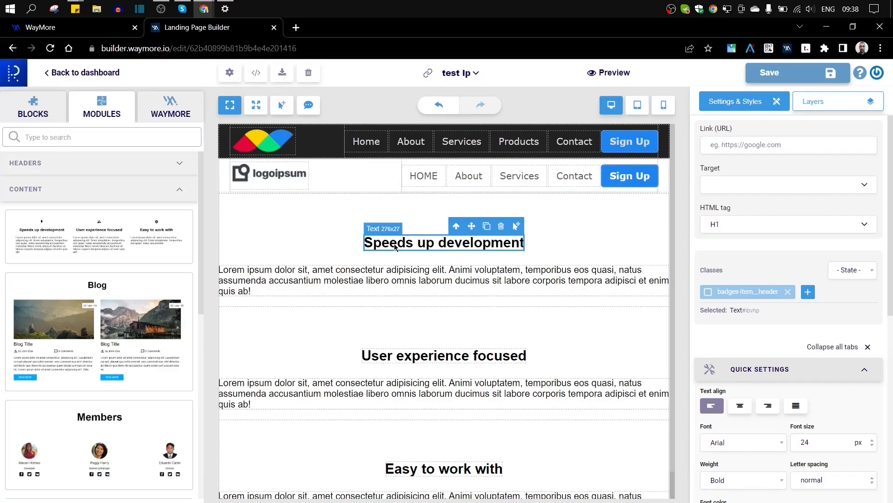
pyautogui.doubleClick(396, 246)
pyautogui.click(462, 283)
pyautogui.click(556, 371)
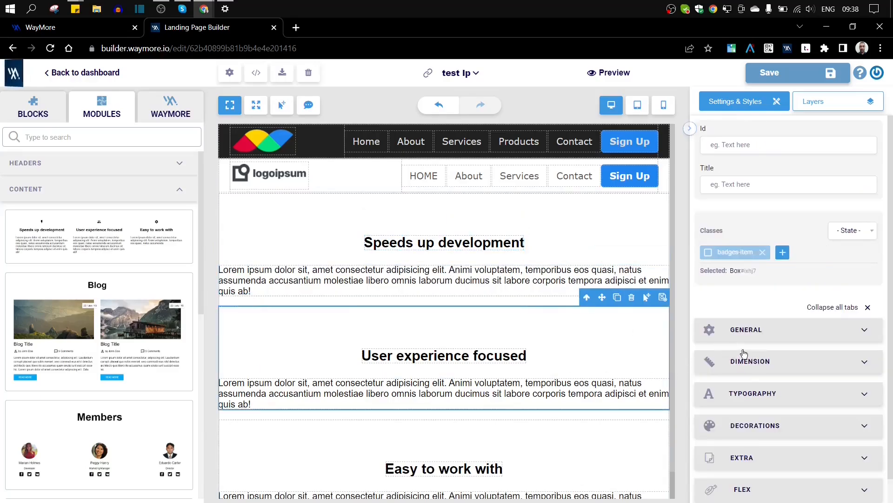
pyautogui.click(510, 262)
pyautogui.click(503, 279)
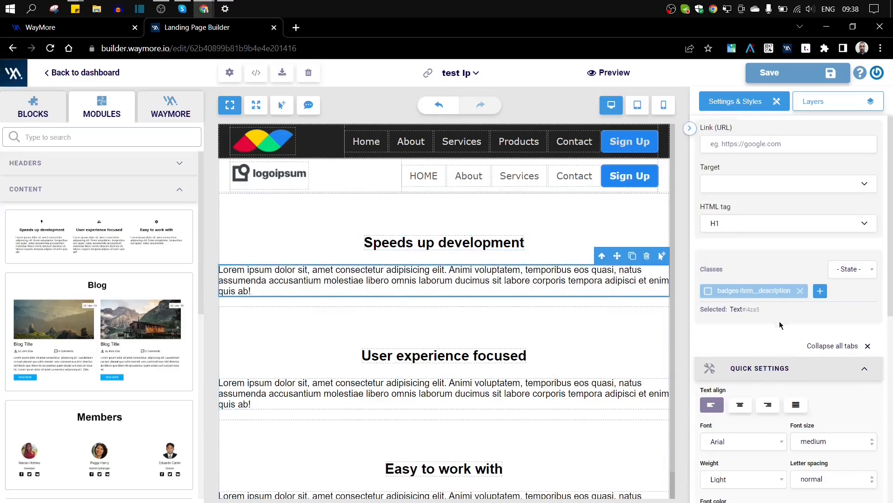
# Step: Add the "SALE -50%" single banner module between the first feature's description and the "User experience focused" heading
pyautogui.scroll(-5, 782, 322)
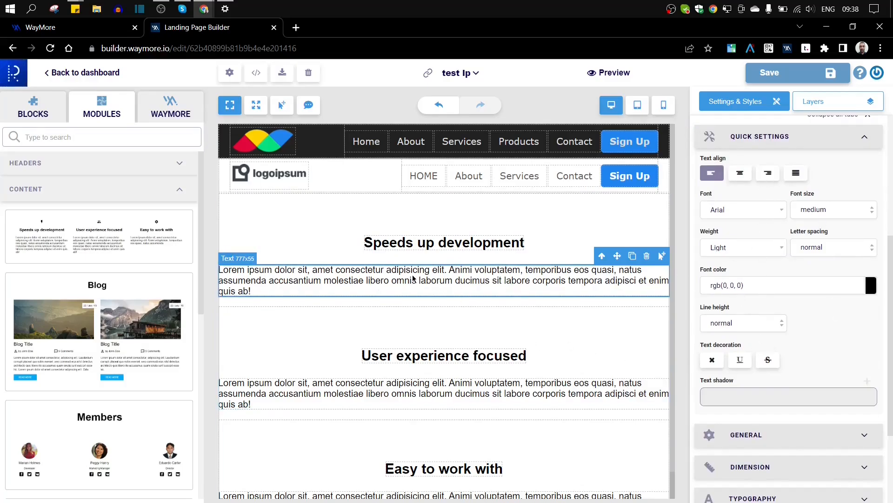
pyautogui.click(52, 189)
pyautogui.click(51, 219)
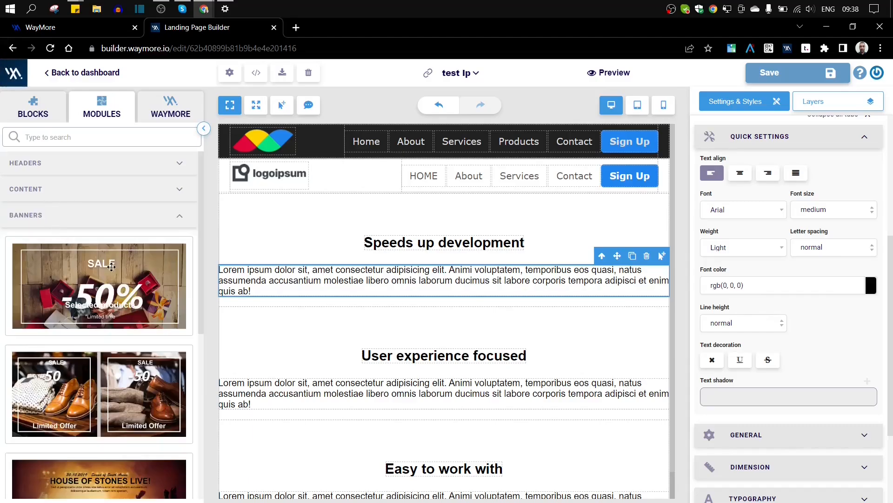
pyautogui.scroll(-1, 252, 301)
pyautogui.moveTo(99, 286); pyautogui.dragTo(443, 343)
pyautogui.scroll(-3, 443, 343)
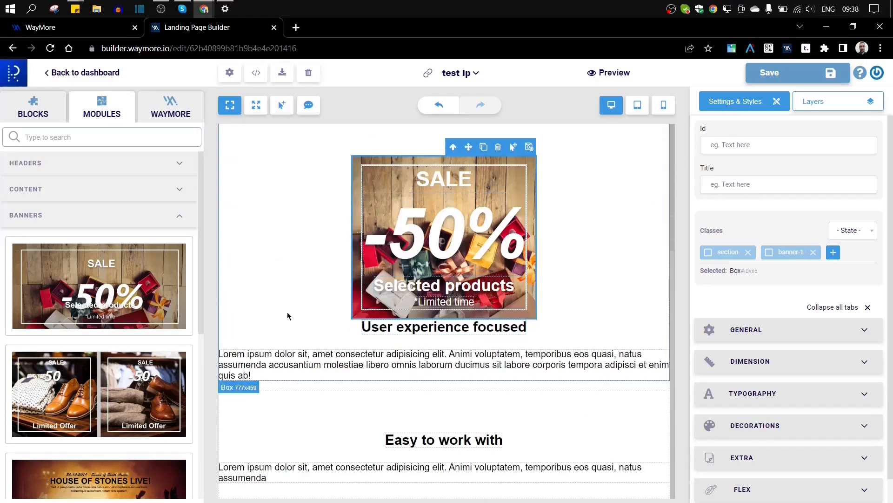
pyautogui.scroll(-4, 124, 331)
pyautogui.scroll(4, 125, 331)
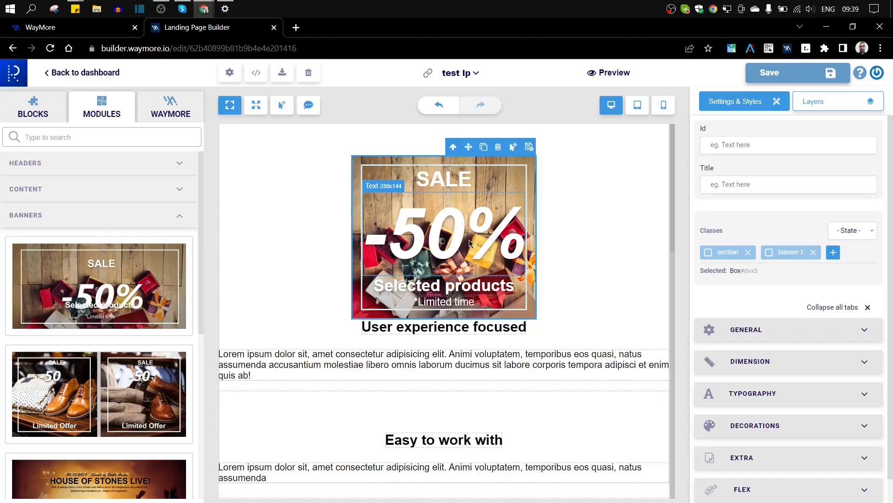
# Step: Add the "Follow us on Social Media" footer module below the "Easy to work with" feature
pyautogui.click(67, 223)
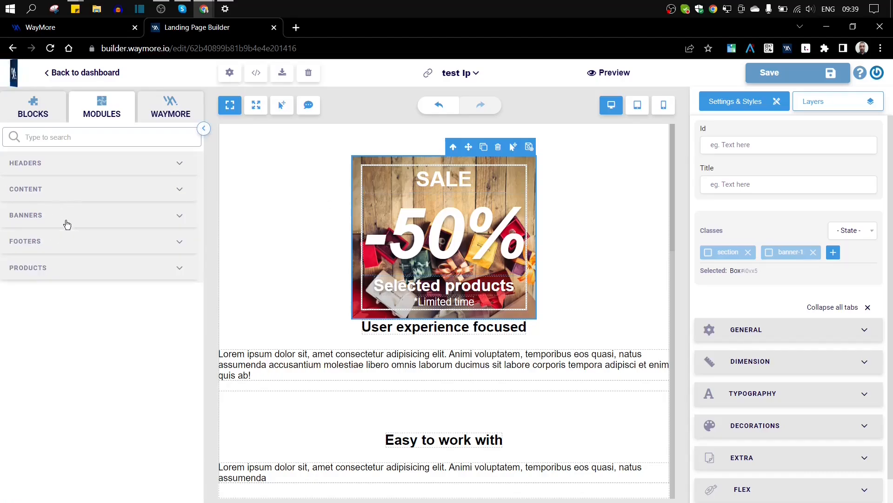
pyautogui.click(57, 247)
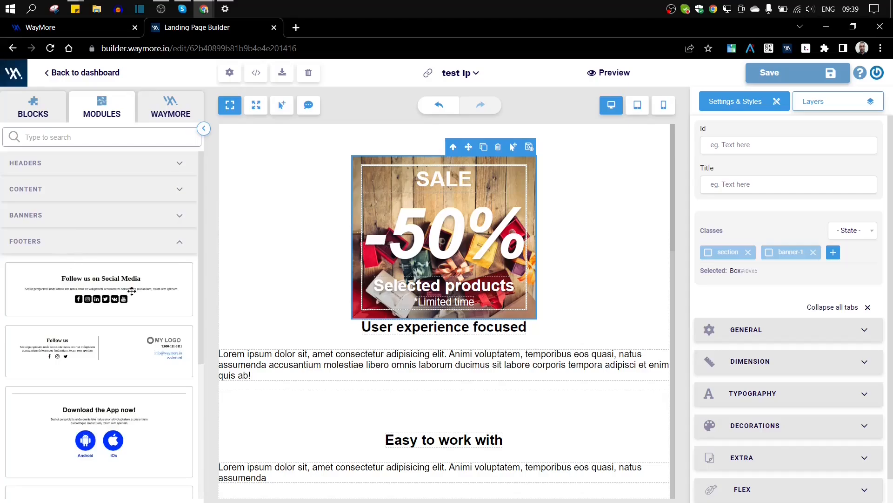
pyautogui.scroll(-5, 132, 291)
pyautogui.scroll(5, 167, 291)
pyautogui.moveTo(125, 296); pyautogui.dragTo(468, 494)
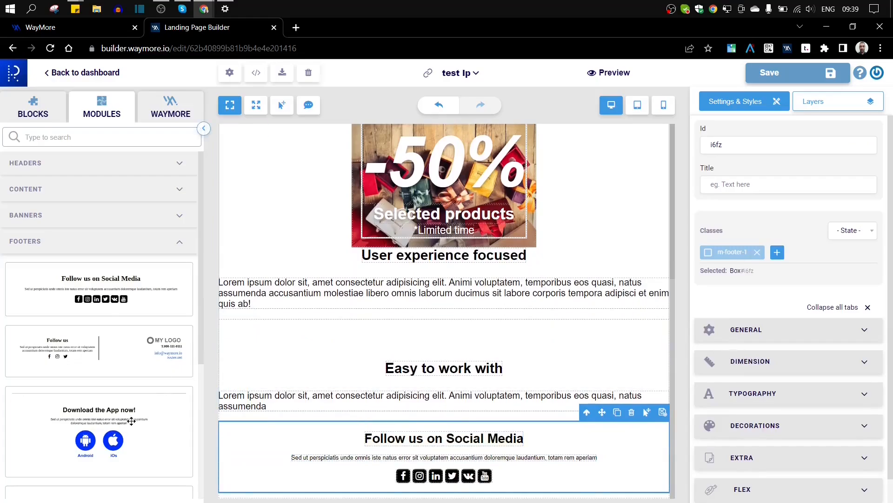
# Step: Add the "Where to find us" map footer module below the social media footer
pyautogui.scroll(-3, 132, 421)
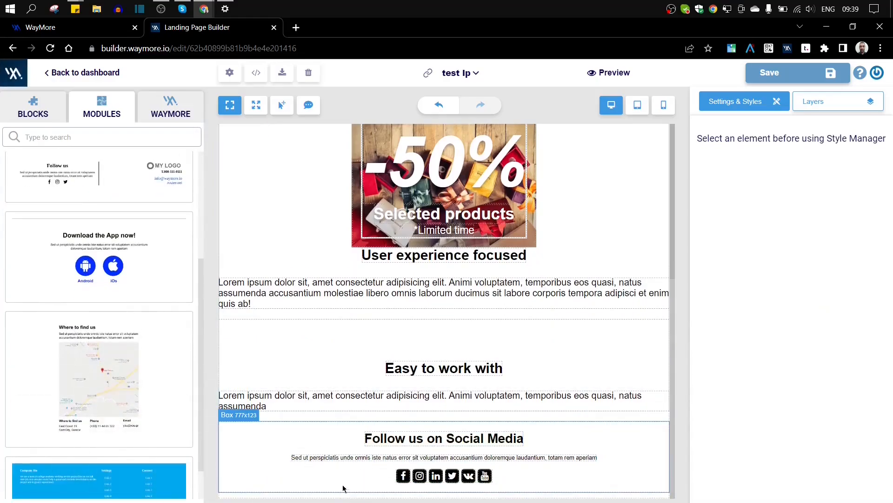
pyautogui.click(353, 465)
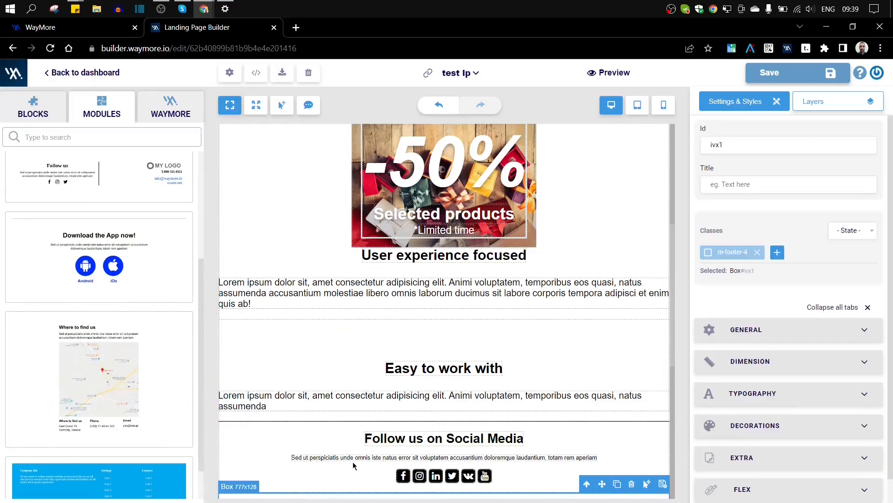
pyautogui.scroll(-6, 352, 462)
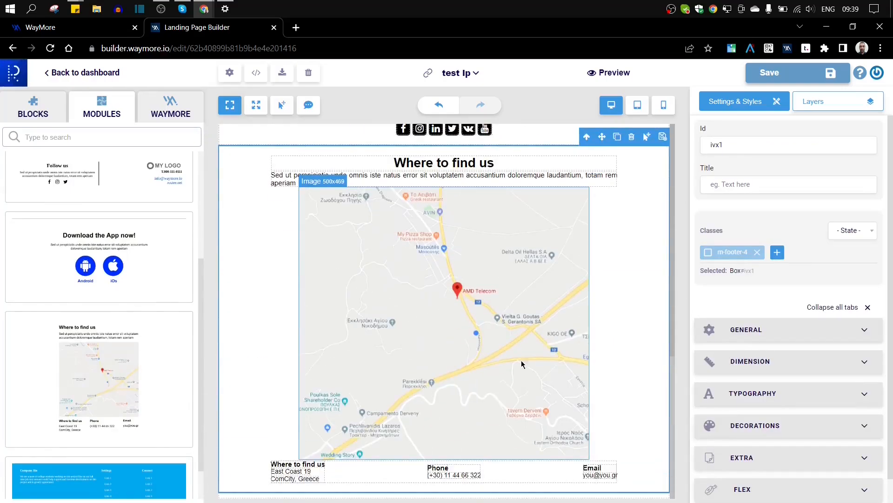
# Step: Add the blue "Company Bio" footer module with Settings and Connect links below the map footer
pyautogui.scroll(-1, 132, 411)
pyautogui.moveTo(131, 411); pyautogui.dragTo(353, 493)
pyautogui.scroll(-6, 443, 429)
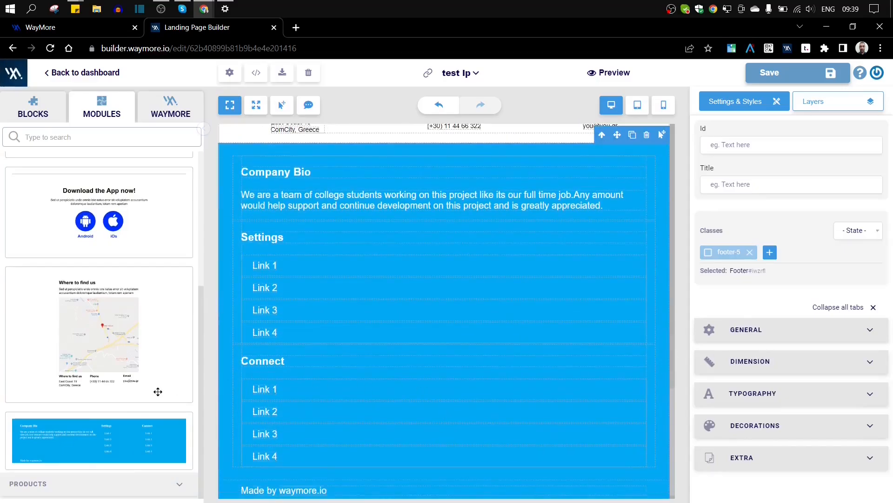
pyautogui.scroll(3, 66, 208)
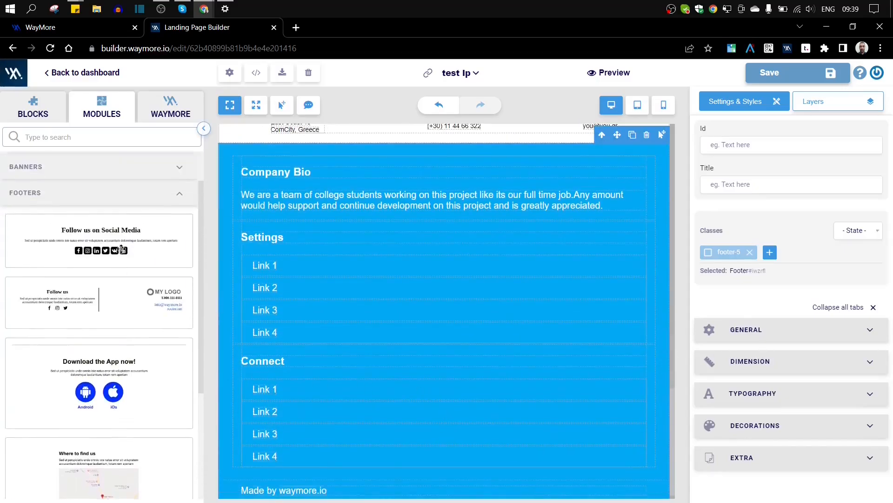
# Step: Add the two-product module from the product modules inside the blue footer's link list
pyautogui.click(61, 207)
pyautogui.click(63, 277)
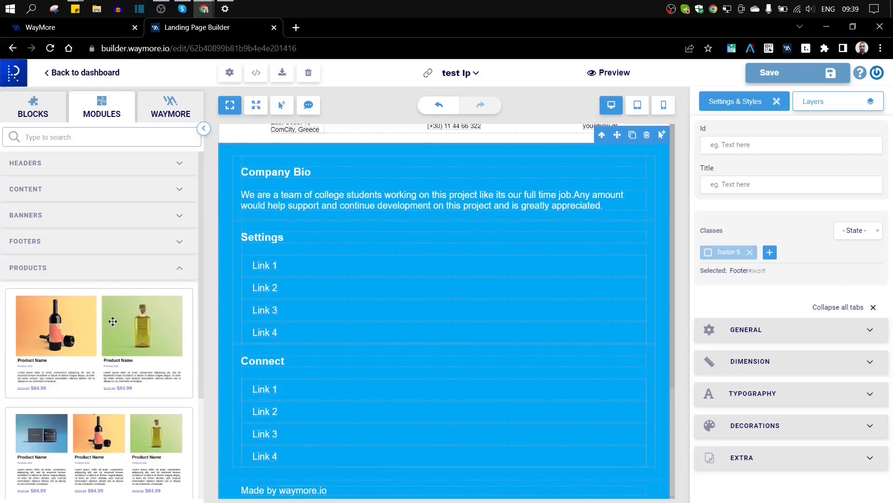
pyautogui.moveTo(153, 345); pyautogui.dragTo(458, 375)
pyautogui.scroll(-5, 419, 370)
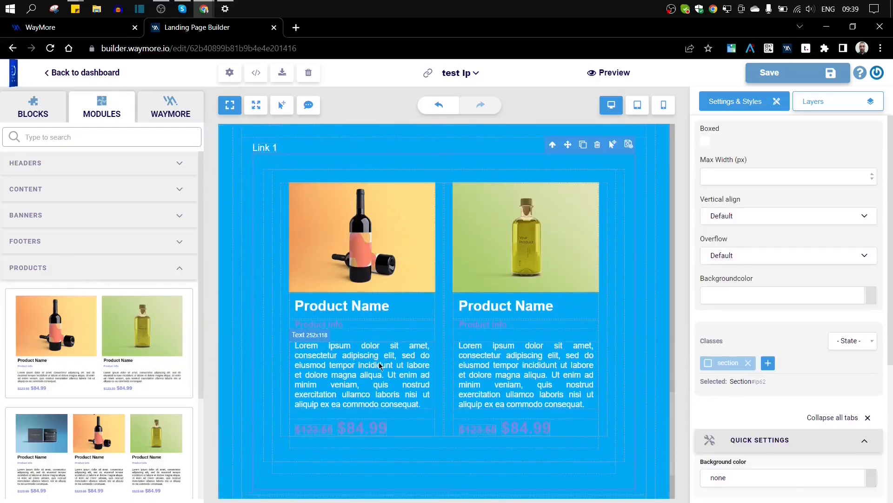
# Step: Examine the settings of the descriptions and images of both products in the product module
pyautogui.click(380, 365)
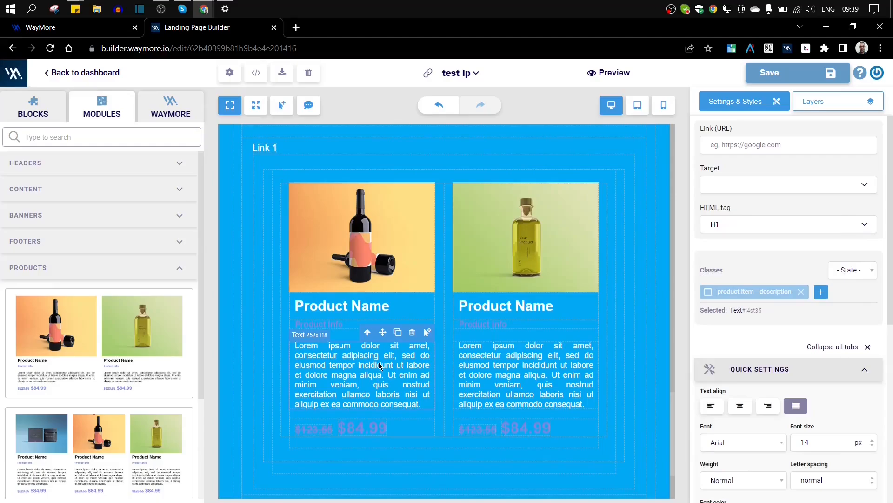
pyautogui.click(292, 237)
pyautogui.click(458, 255)
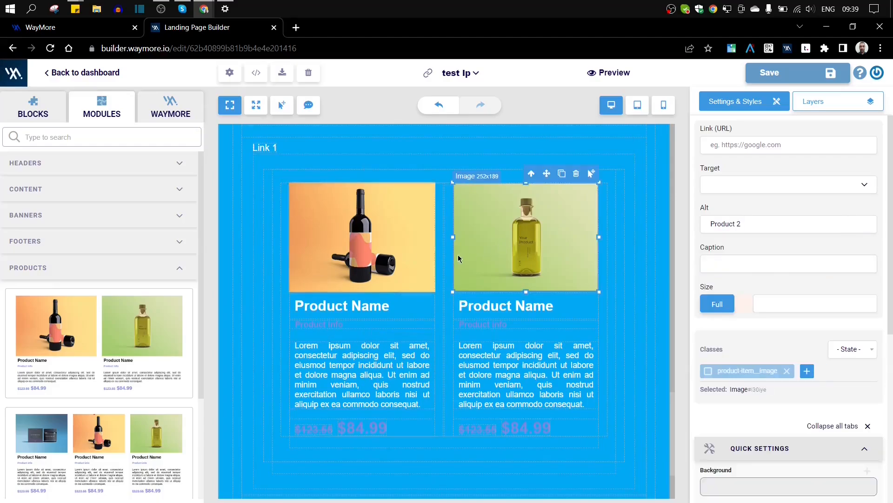
pyautogui.click(373, 261)
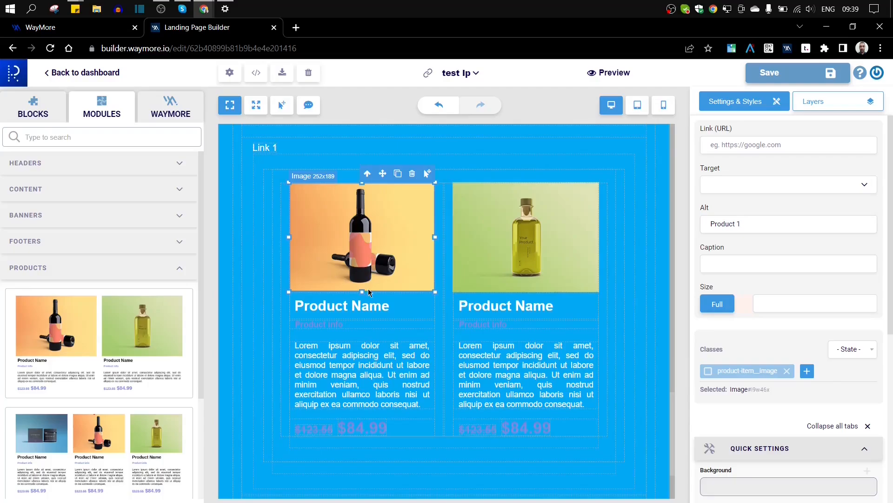
pyautogui.click(368, 374)
pyautogui.click(503, 373)
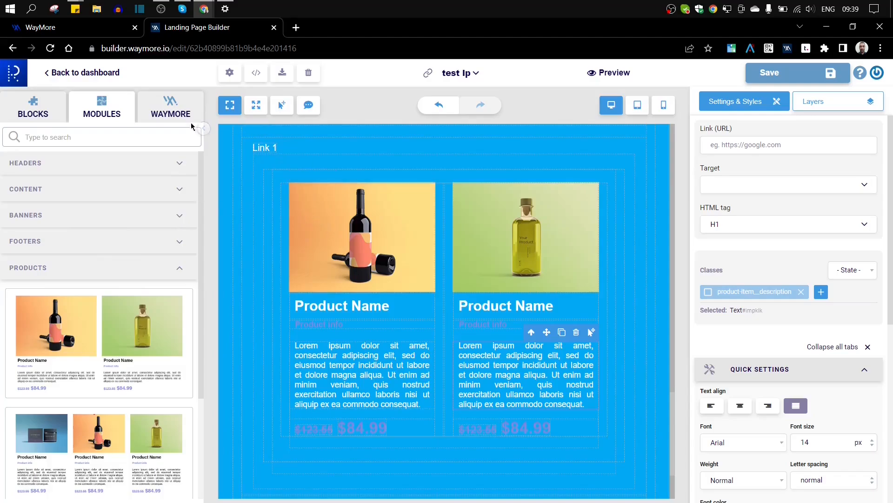
# Step: Clear the whole canvas of the landing page
pyautogui.click(309, 73)
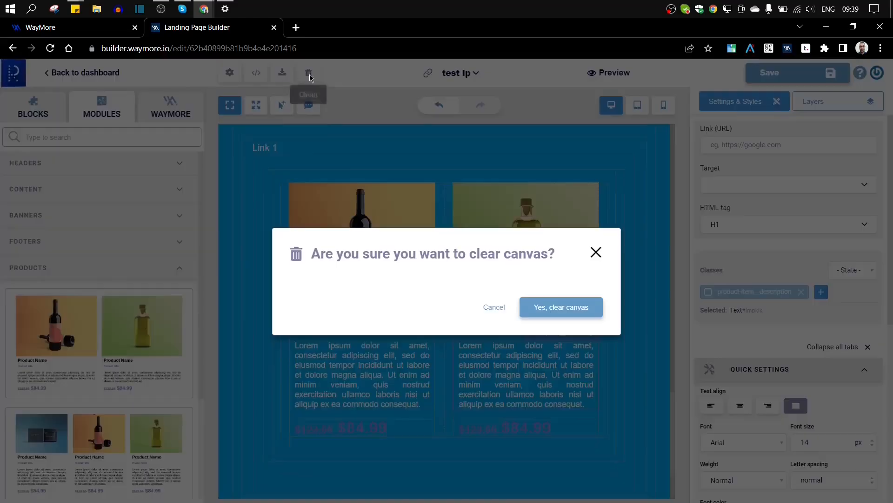
pyautogui.click(544, 308)
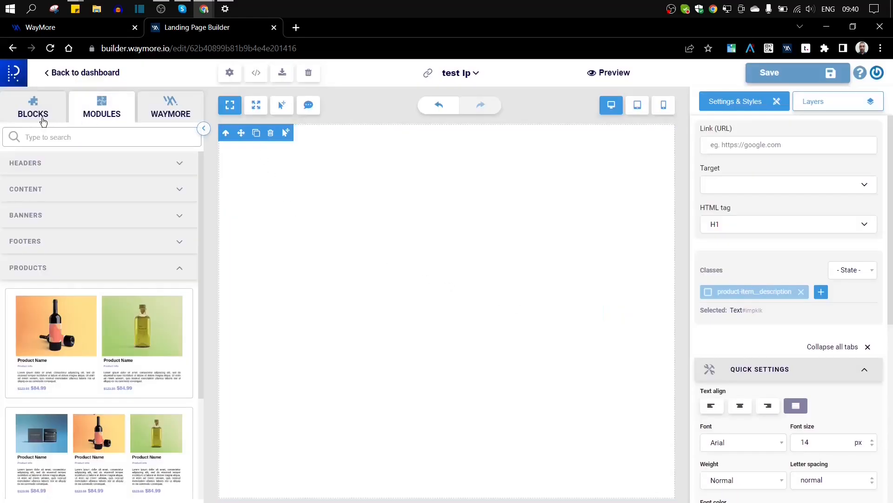
# Step: Try placing a WayMore form on the empty page, browse the forms offered for it, and cancel the selection
pyautogui.click(40, 116)
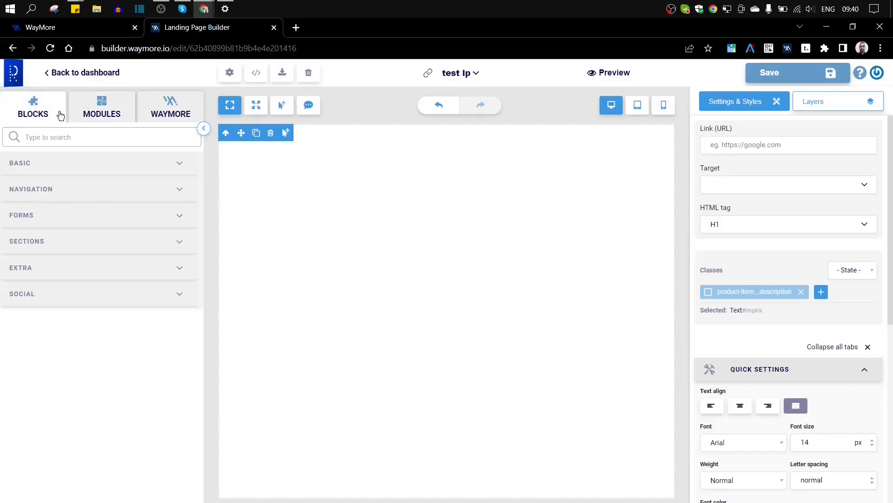
pyautogui.click(169, 113)
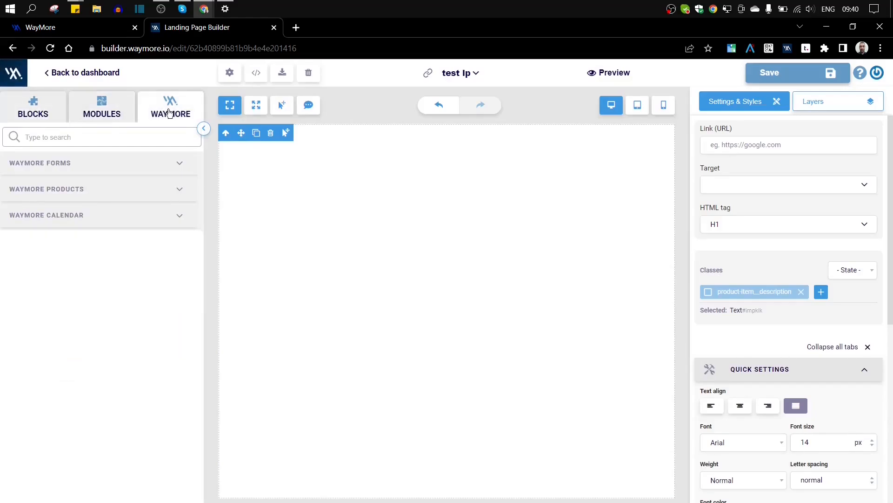
pyautogui.click(111, 169)
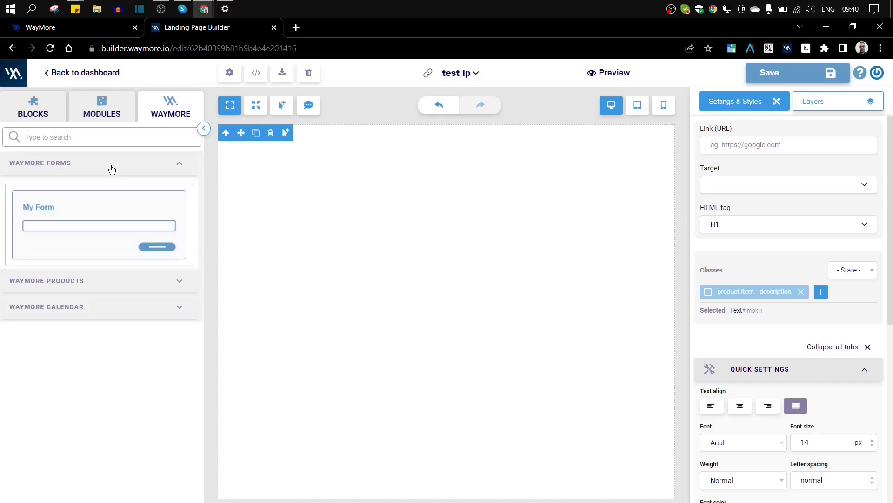
pyautogui.moveTo(99, 193); pyautogui.dragTo(362, 192)
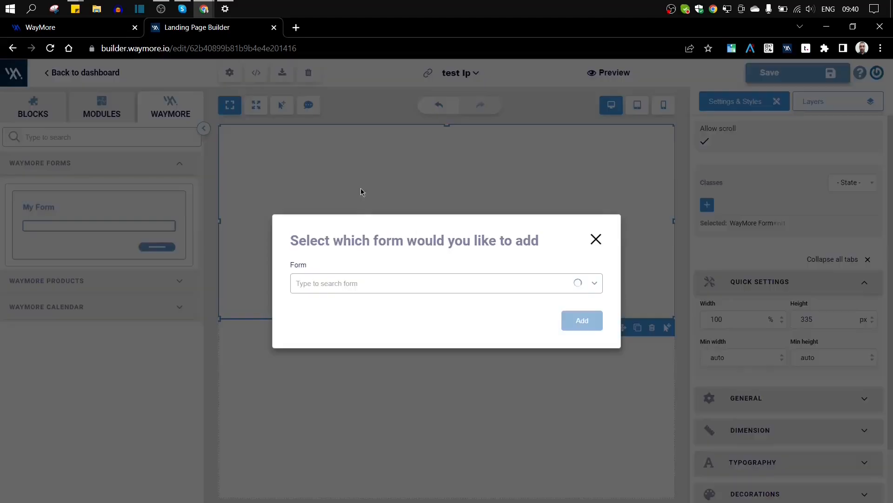
pyautogui.click(360, 282)
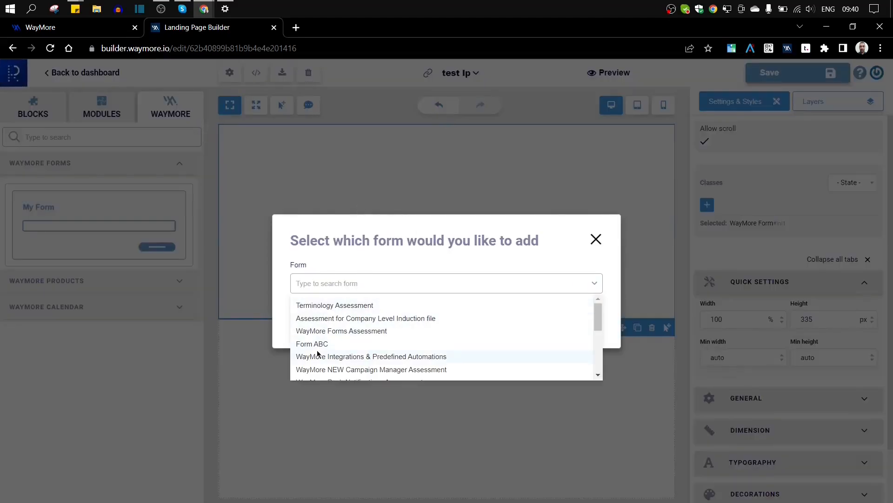
pyautogui.scroll(-5, 344, 344)
pyautogui.scroll(1, 349, 343)
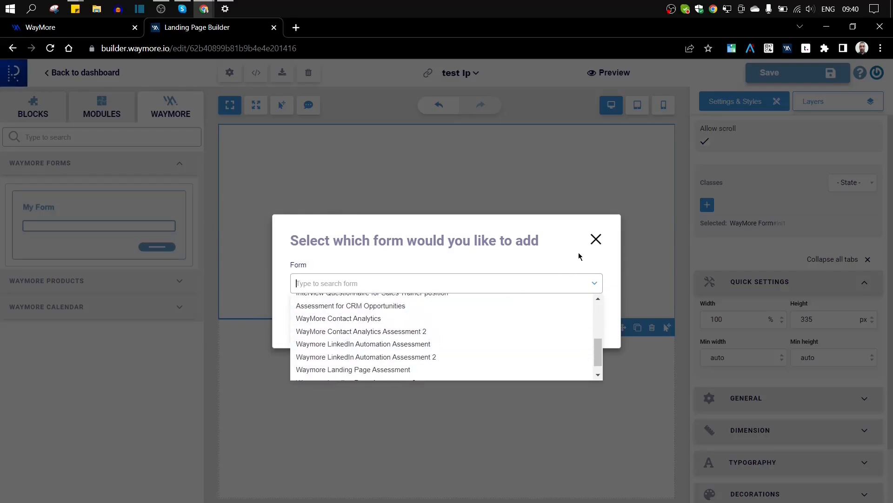
pyautogui.click(589, 240)
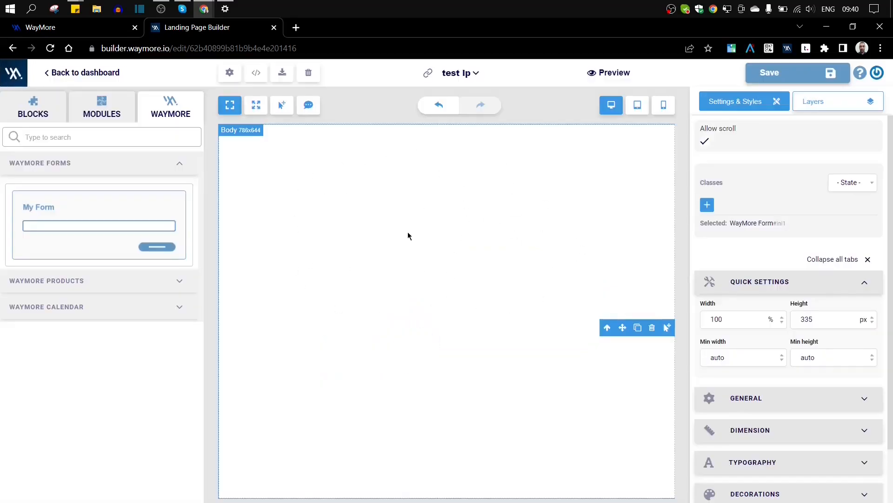
# Step: Try placing a WayMore product widget on the empty page, and dismiss its dialog
pyautogui.click(147, 282)
pyautogui.moveTo(135, 268); pyautogui.dragTo(455, 266)
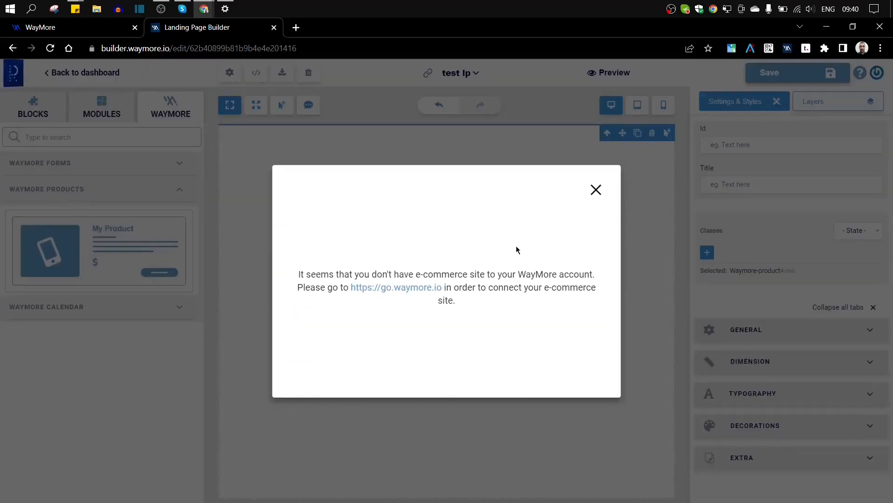
pyautogui.click(596, 190)
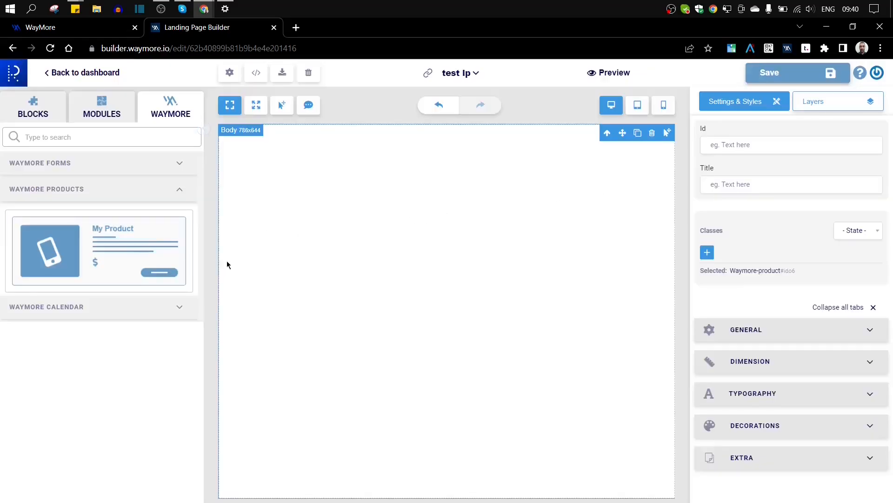
# Step: Try placing the WayMore Book Appointment calendar widget on the page, and cancel its calendar ID dialog
pyautogui.click(177, 311)
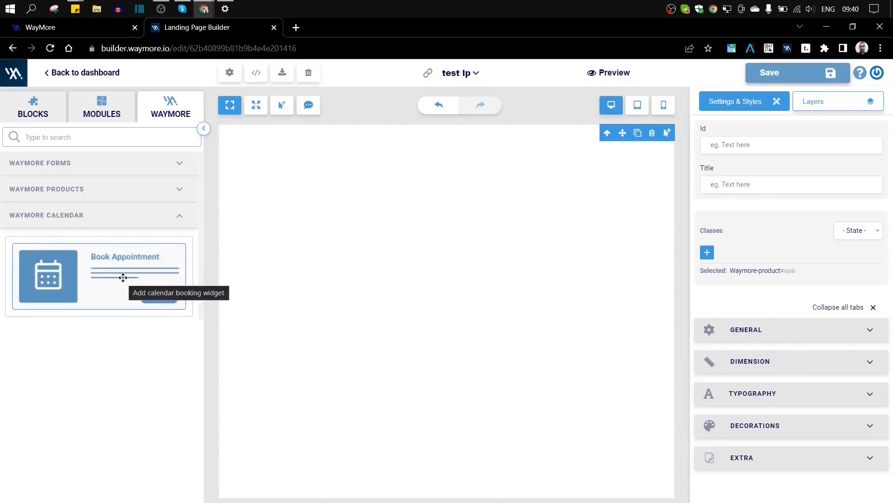
pyautogui.moveTo(110, 274); pyautogui.dragTo(411, 261)
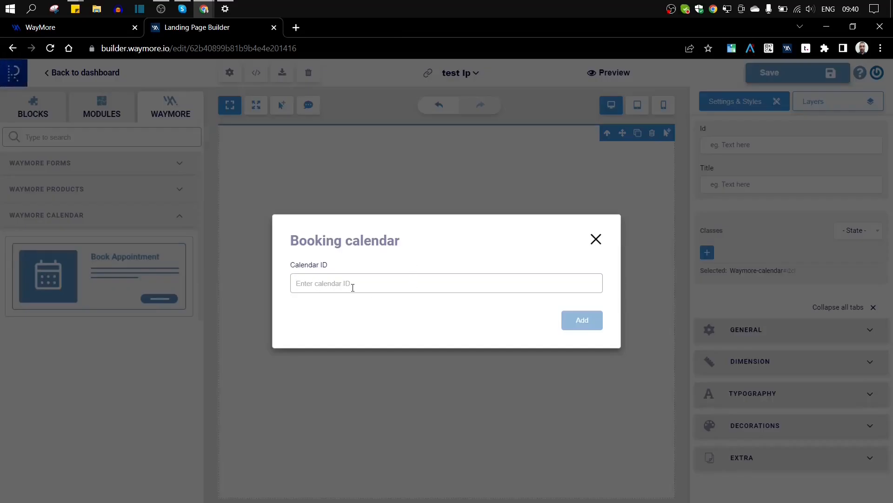
pyautogui.click(596, 240)
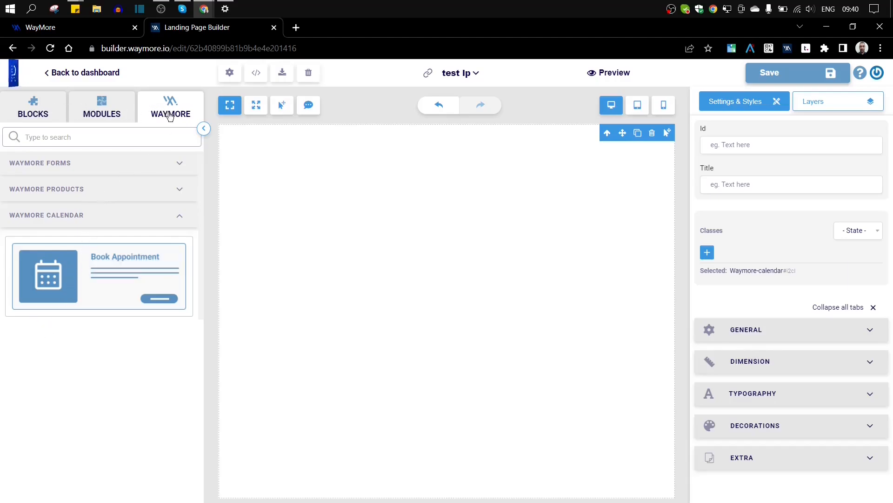
# Step: Add a Background Image block from the basic blocks to the empty page
pyautogui.click(45, 116)
pyautogui.click(52, 163)
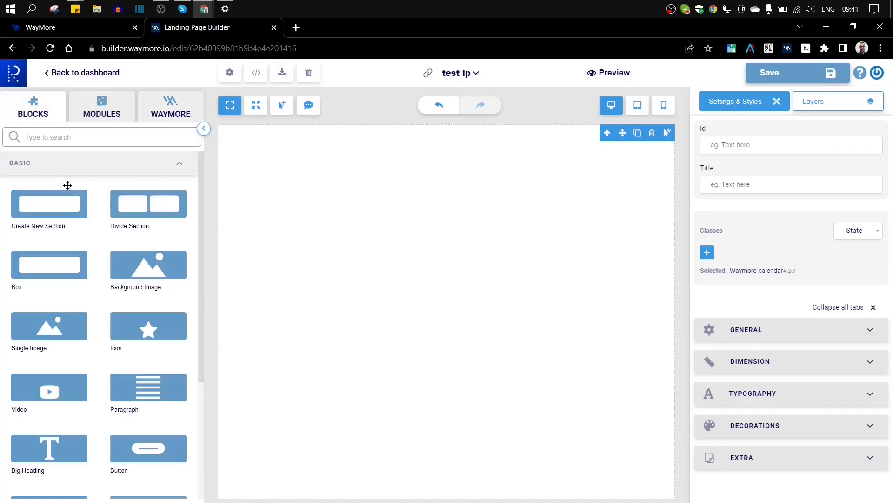
pyautogui.moveTo(124, 259); pyautogui.dragTo(293, 256)
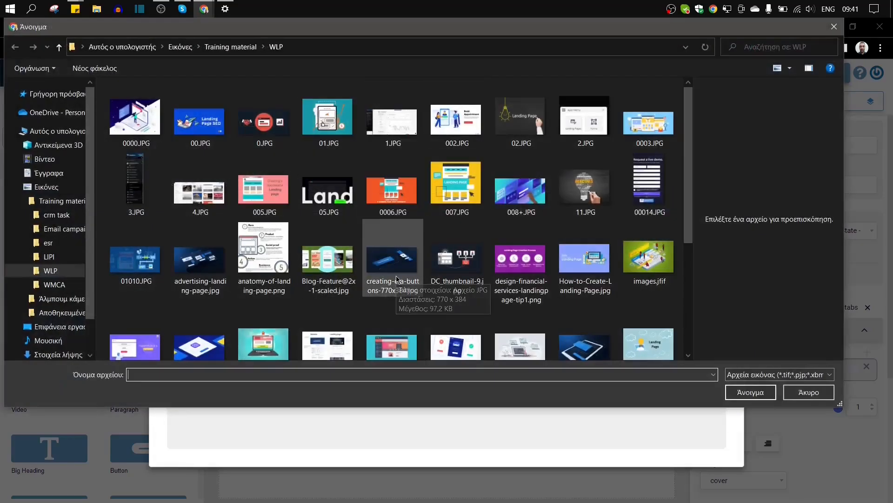
# Step: Upload all the images in the WLP folder to the project images
pyautogui.click(331, 228)
pyautogui.hotkey('ctrl', 'a')
pyautogui.click(746, 396)
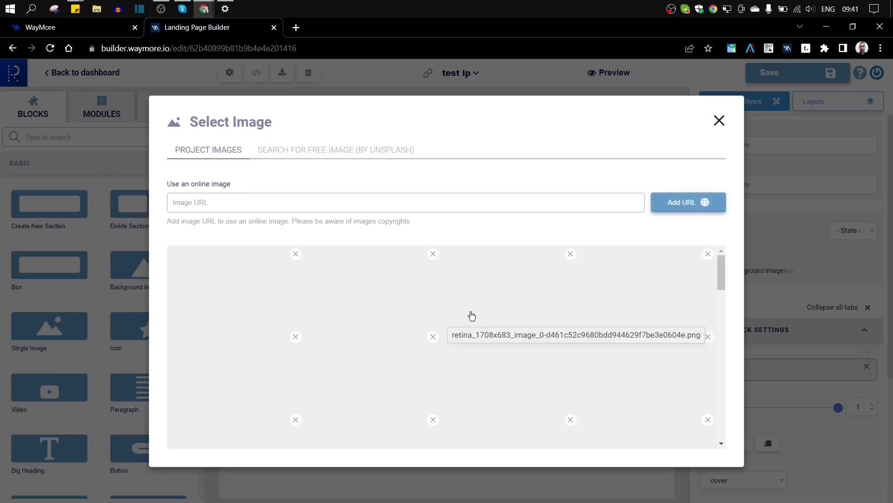
# Step: Use the first project image, the teal landing page illustration, for the Background Image block
pyautogui.click(298, 291)
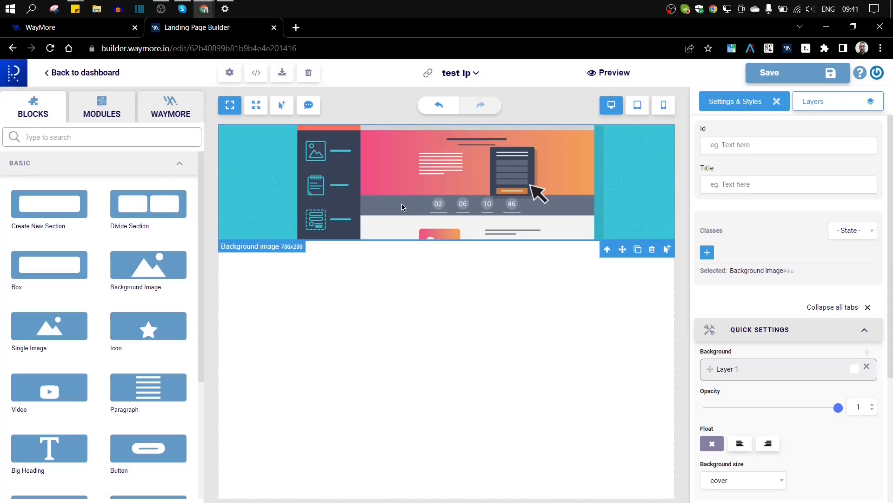
# Step: Add a second Background Image block below the first, using a white Audi photo found by searching Unsplash for "audi"
pyautogui.moveTo(155, 280); pyautogui.dragTo(367, 294)
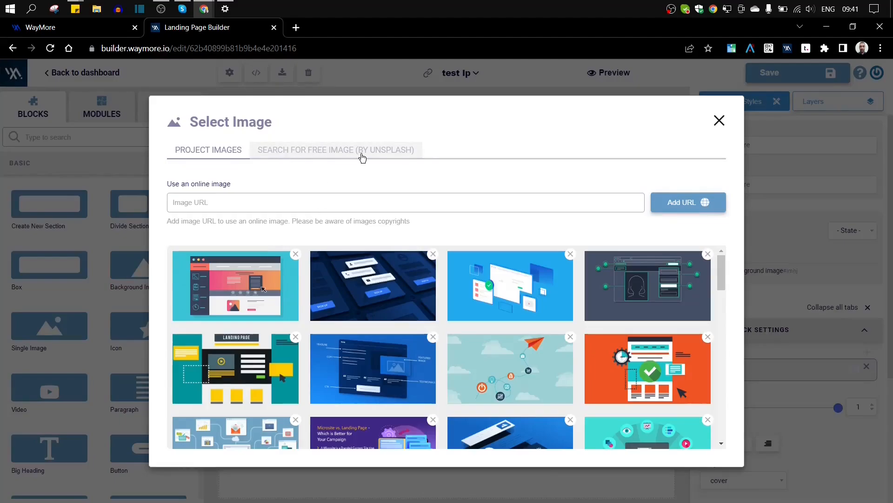
pyautogui.click(400, 154)
pyautogui.click(217, 201)
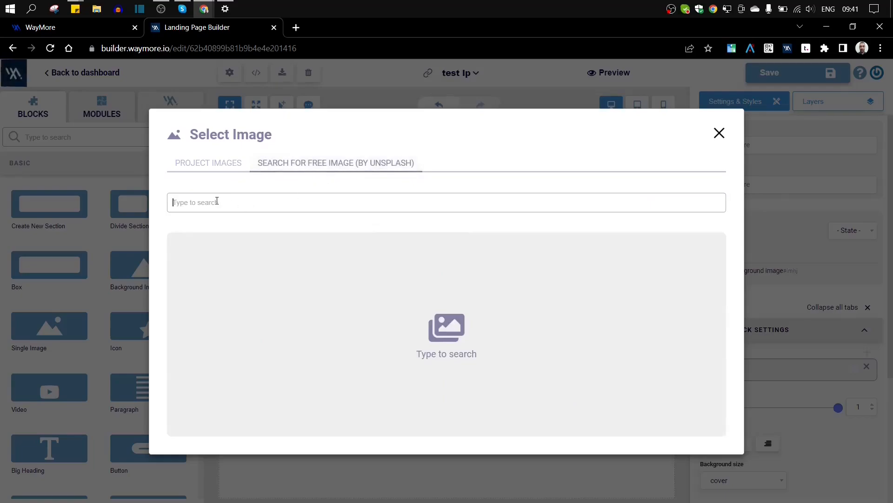
pyautogui.write('audi')
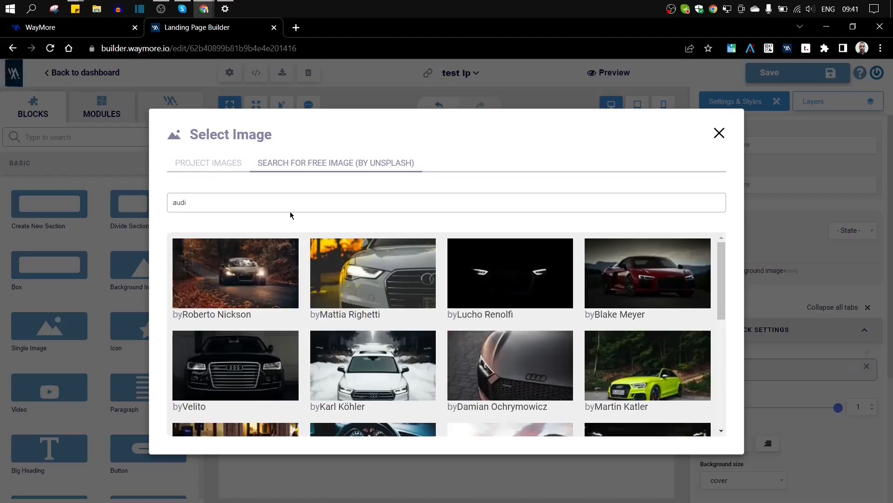
pyautogui.scroll(-3, 457, 306)
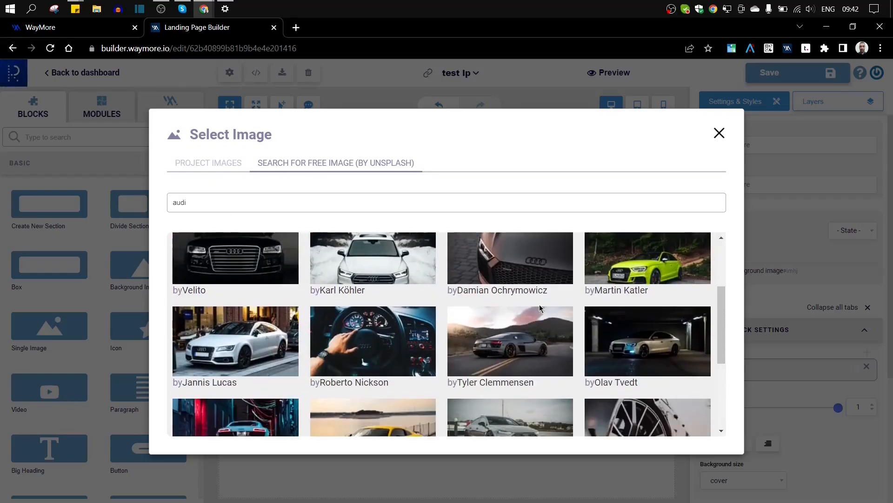
pyautogui.click(245, 333)
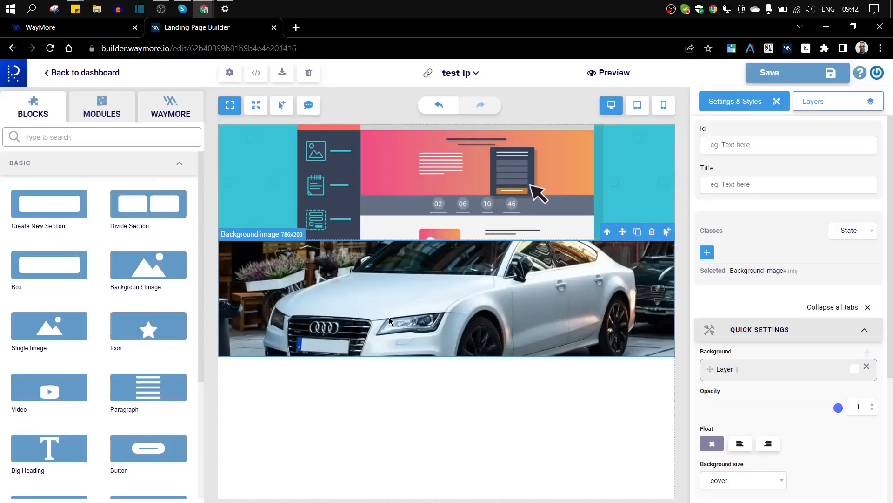
# Step: Add a third Background Image block, search Unsplash for "hotel", and close the image selection without choosing one
pyautogui.moveTo(133, 279); pyautogui.dragTo(381, 415)
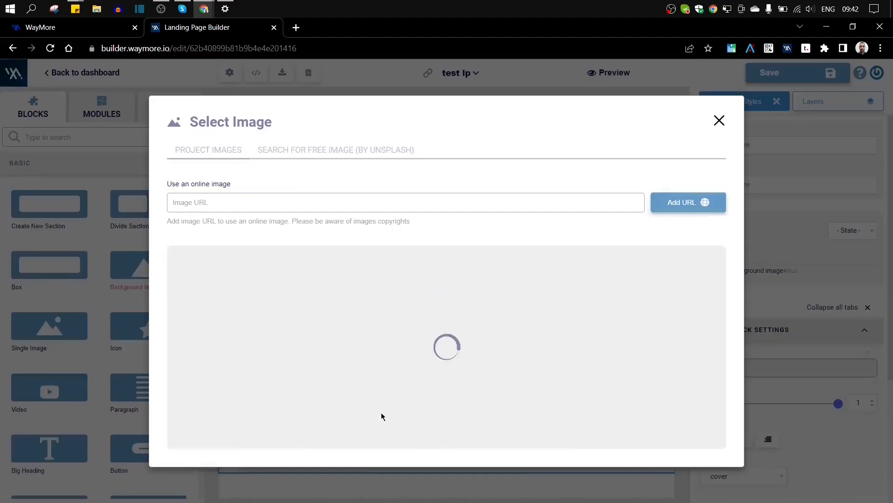
pyautogui.click(319, 150)
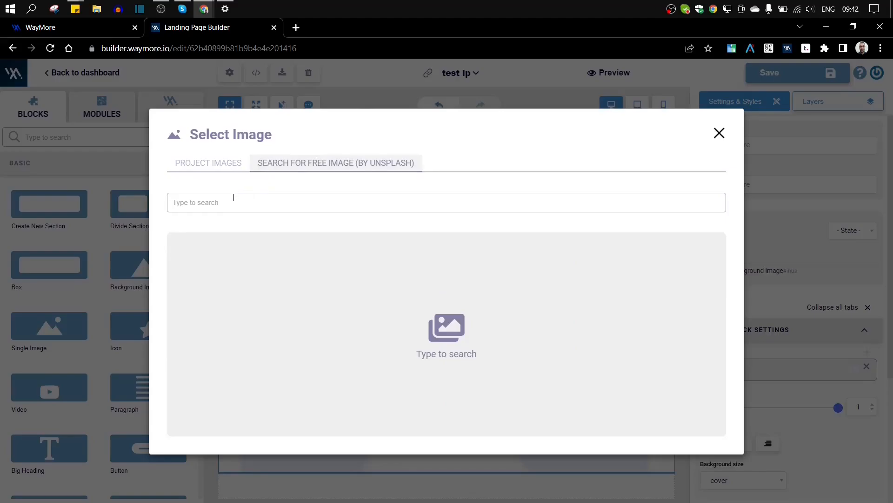
pyautogui.click(217, 203)
pyautogui.write('hotel')
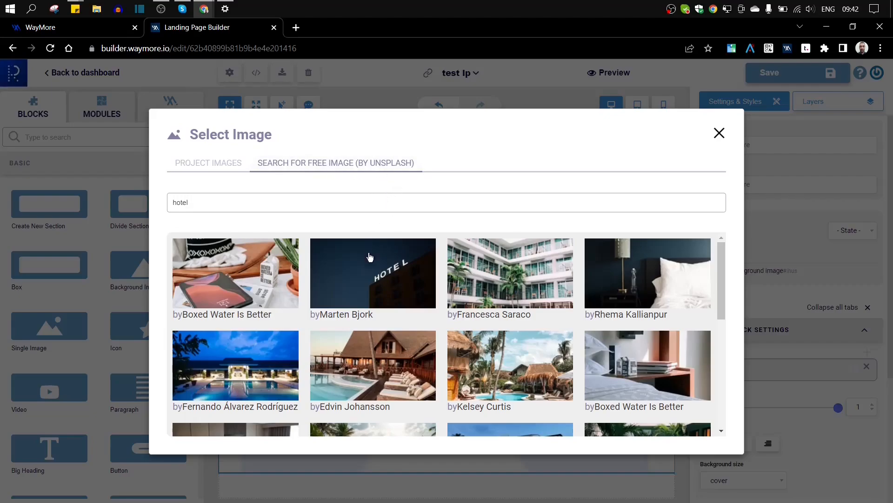
pyautogui.scroll(-5, 385, 313)
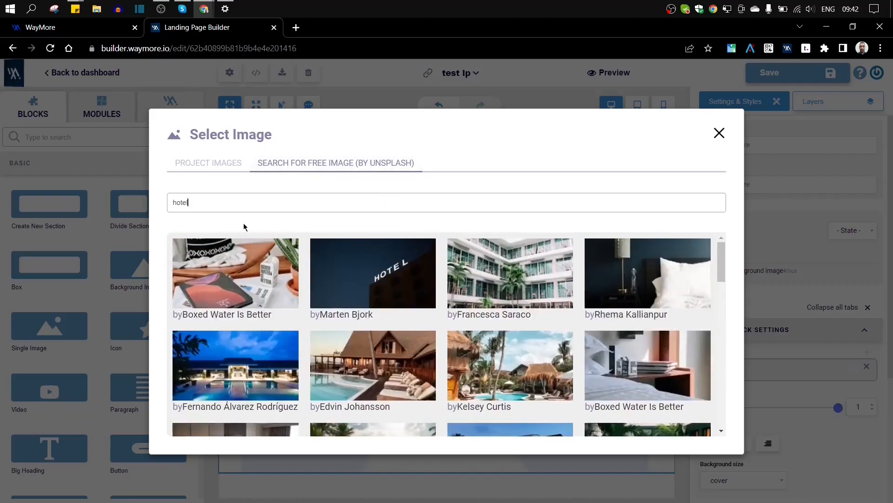
pyautogui.click(720, 135)
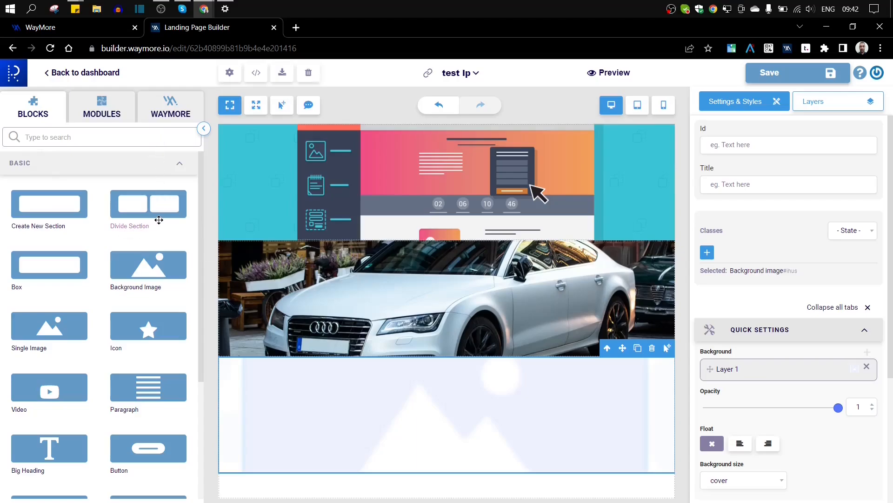
# Step: Collapse the Basic block category and clear the whole canvas of the test lp page
pyautogui.scroll(-3, 140, 231)
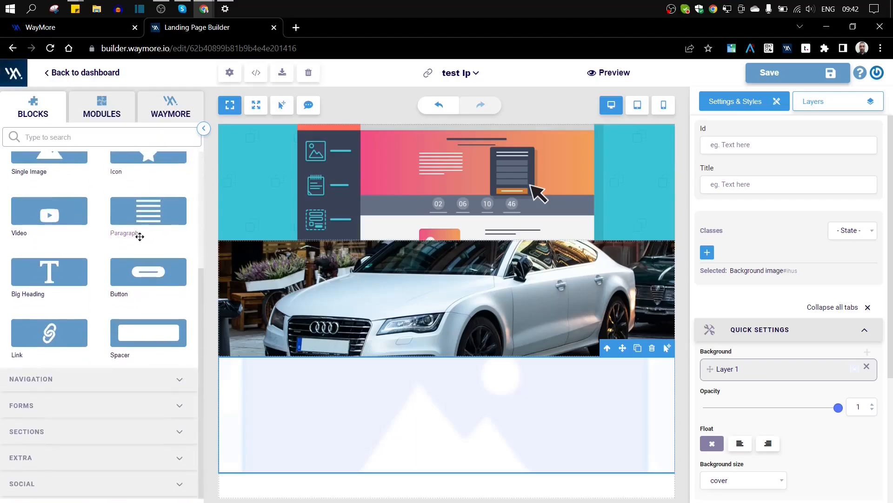
pyautogui.scroll(3, 140, 233)
pyautogui.click(174, 170)
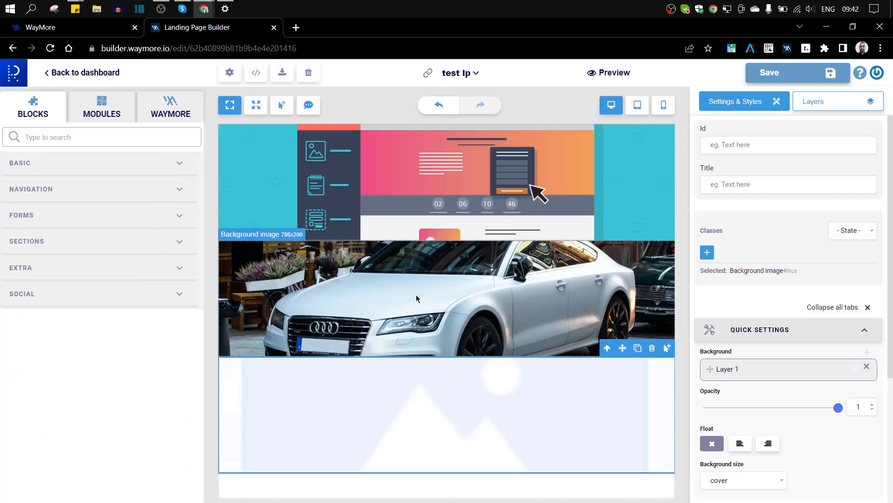
pyautogui.click(309, 73)
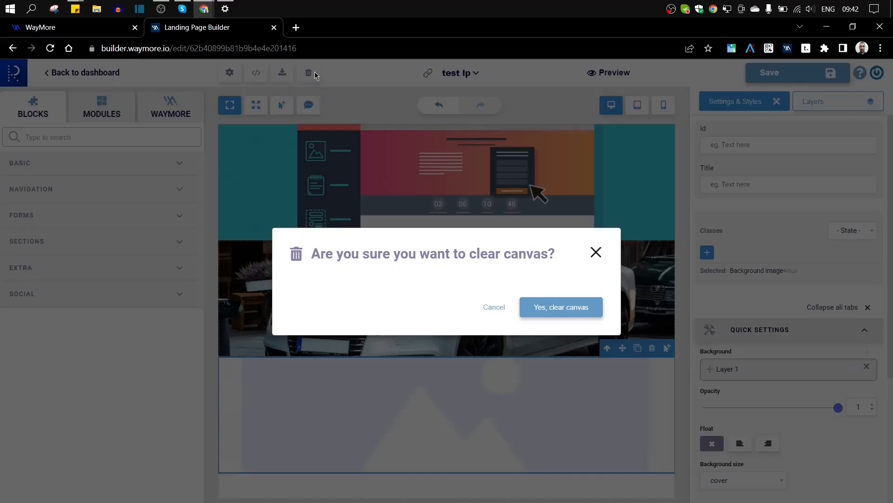
pyautogui.click(563, 311)
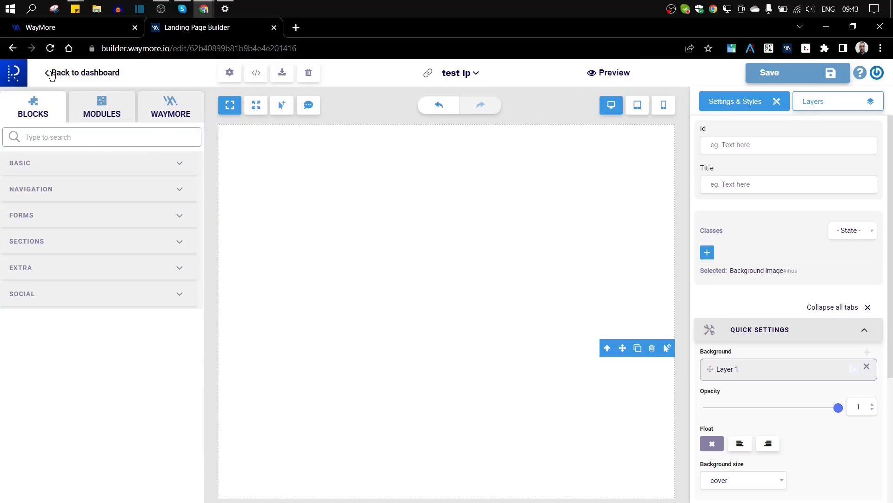
# Step: Go back to the dashboard and open the Cinema draft for editing
pyautogui.click(93, 72)
pyautogui.click(484, 127)
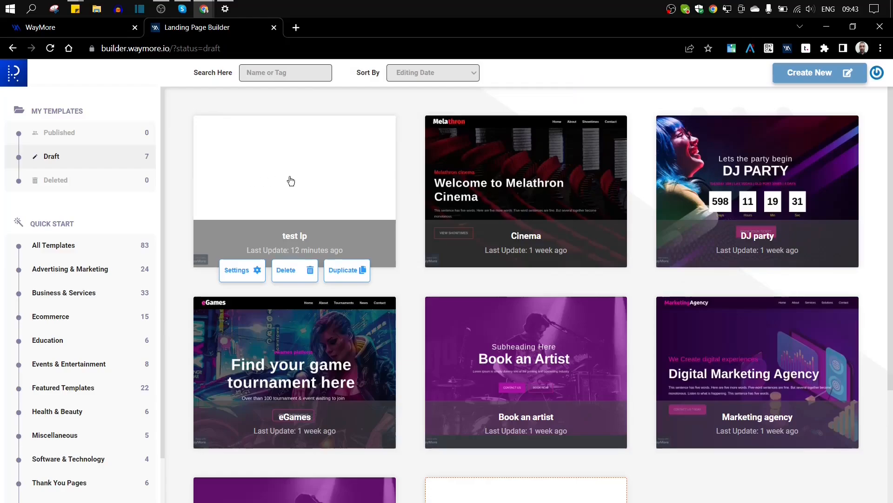
pyautogui.click(512, 160)
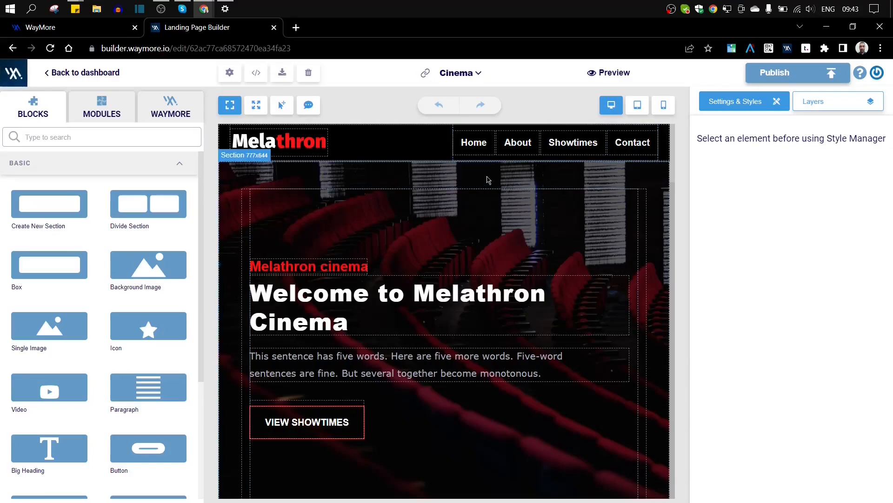
# Step: Examine the Cinema page's sections with the element borders hidden and shown
pyautogui.scroll(-10, 498, 277)
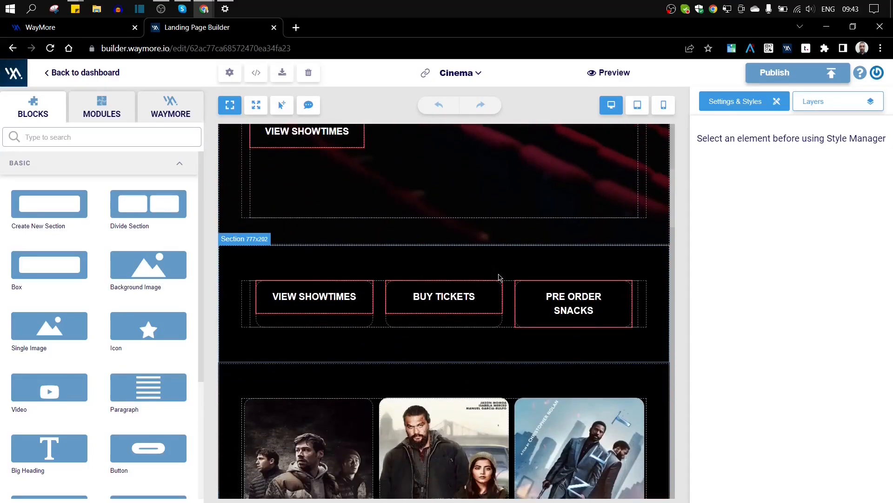
pyautogui.scroll(10, 498, 277)
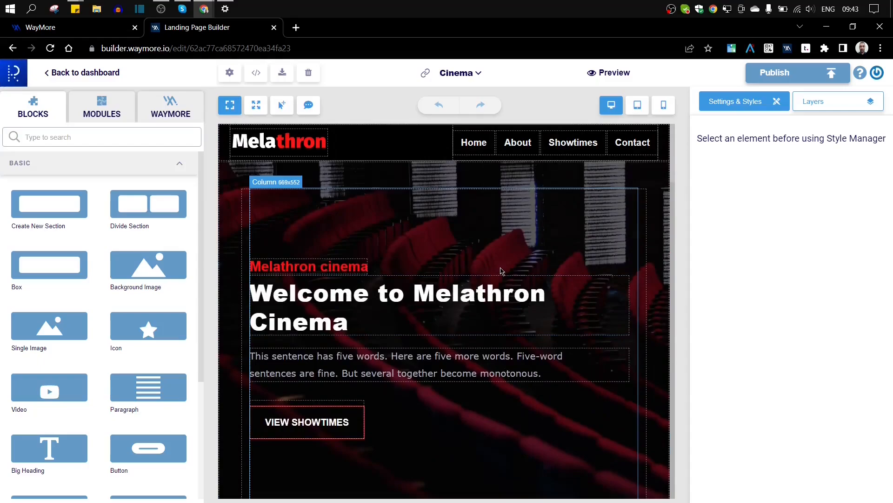
pyautogui.click(235, 110)
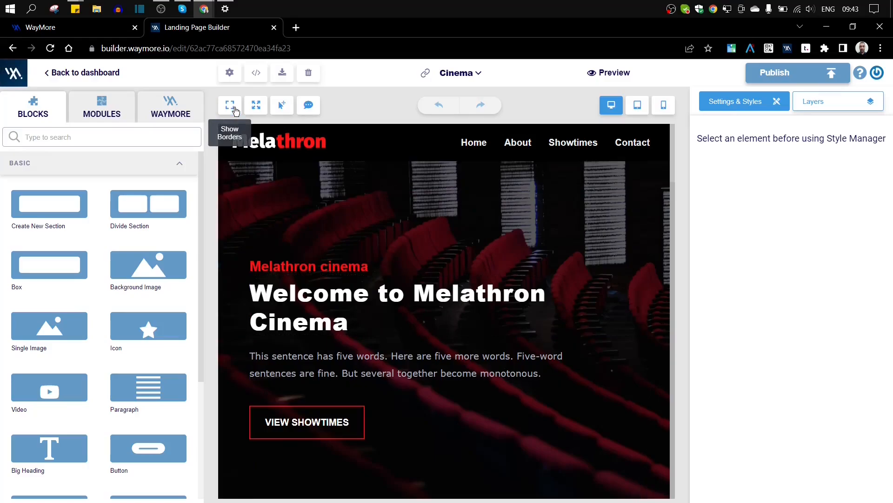
pyautogui.click(235, 110)
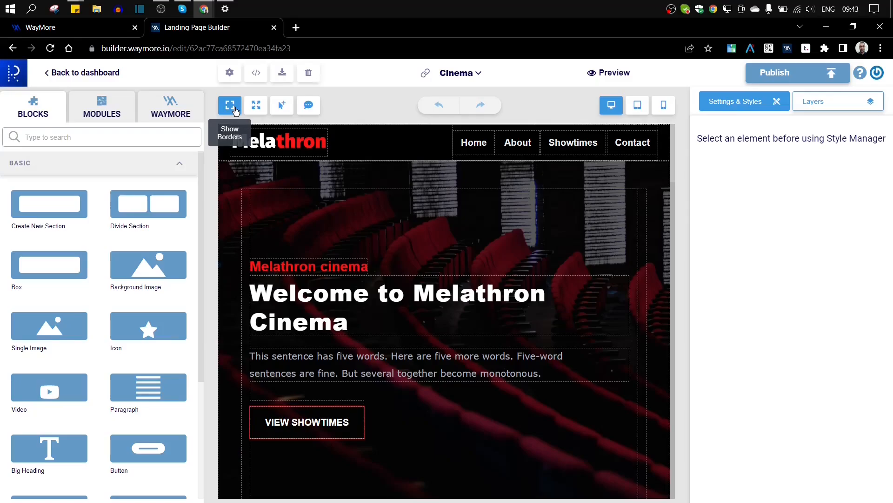
pyautogui.click(235, 109)
pyautogui.scroll(-5, 397, 258)
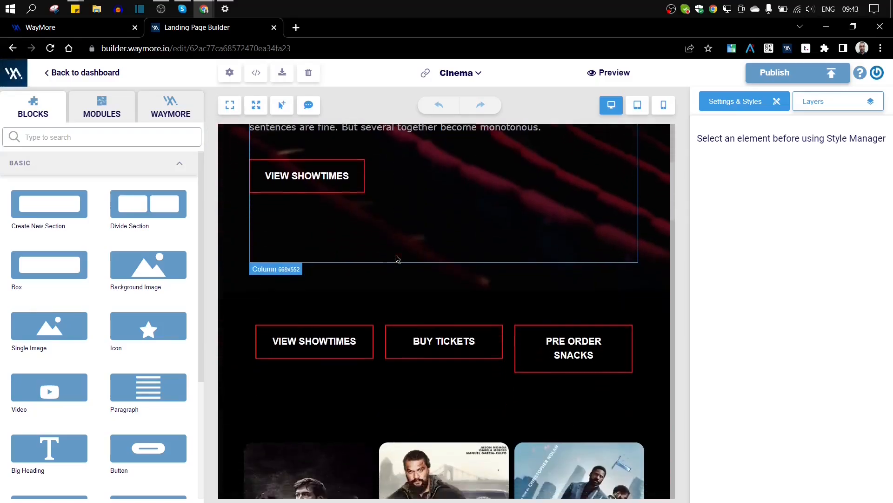
pyautogui.scroll(-13, 397, 259)
pyautogui.scroll(7, 395, 335)
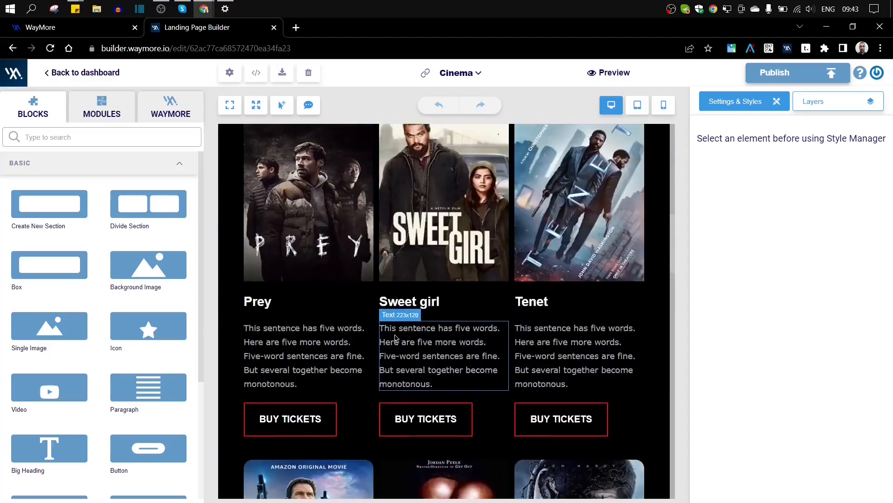
pyautogui.scroll(10, 395, 337)
pyautogui.click(230, 104)
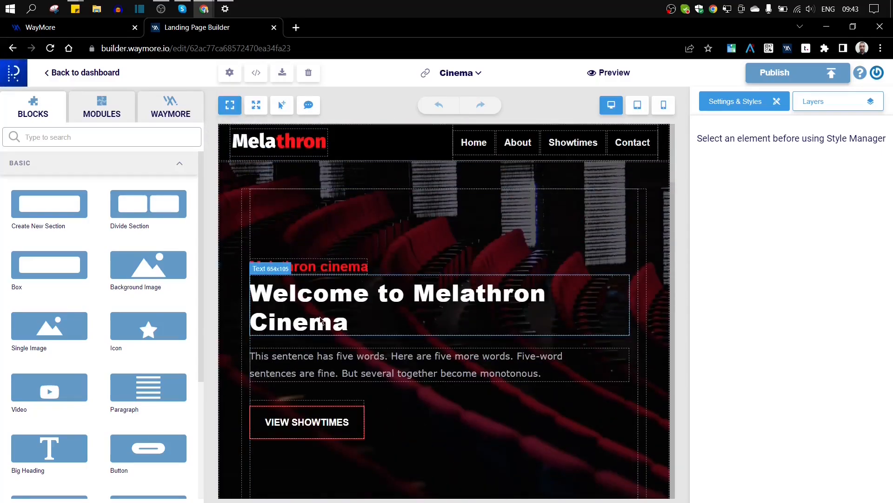
# Step: Center-align the "Welcome to Melathron Cinema" heading text
pyautogui.click(330, 316)
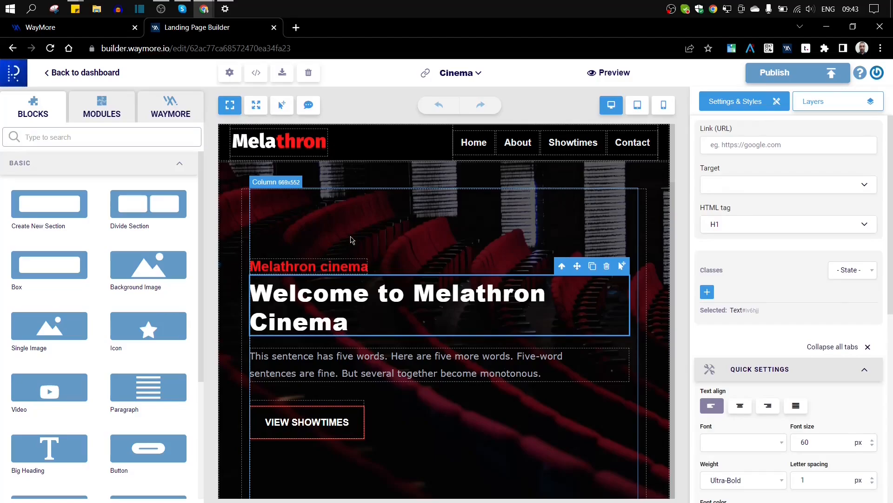
pyautogui.click(352, 228)
pyautogui.click(393, 305)
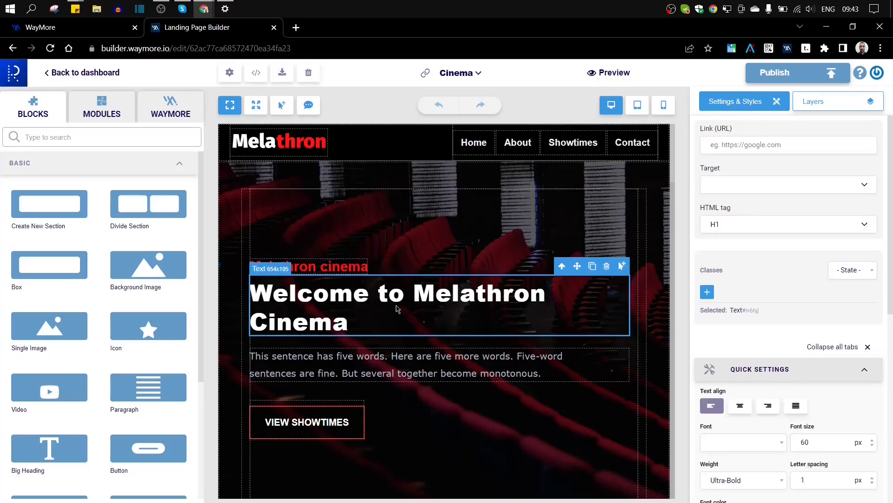
pyautogui.doubleClick(396, 305)
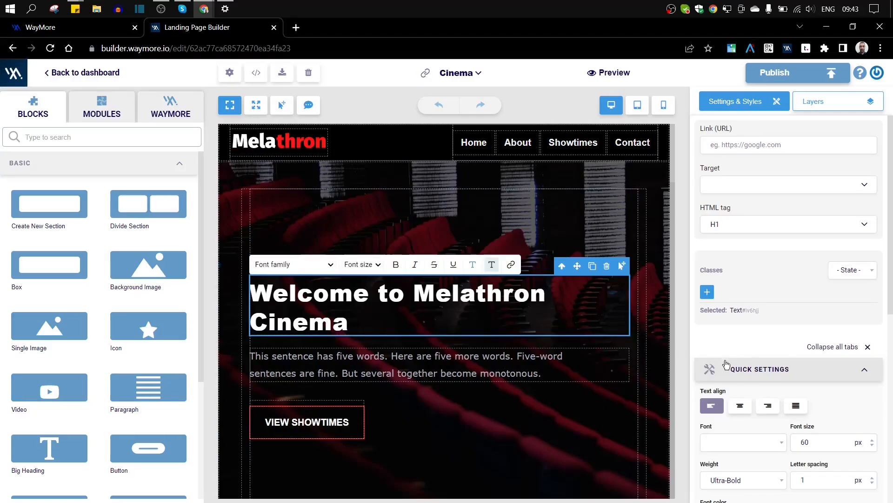
pyautogui.scroll(-4, 793, 316)
pyautogui.click(740, 231)
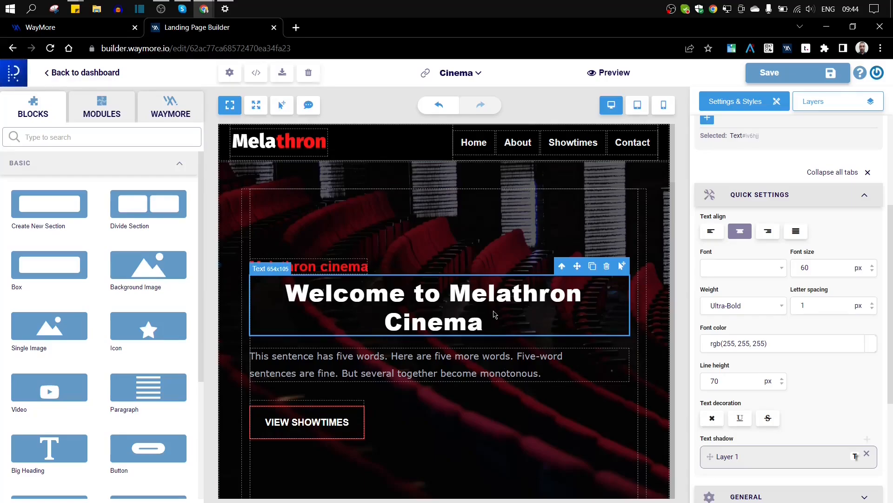
# Step: Open the module creation form for the column enclosing the Melathron welcome texts, examine its fields, code and preview, and close it without saving
pyautogui.click(561, 267)
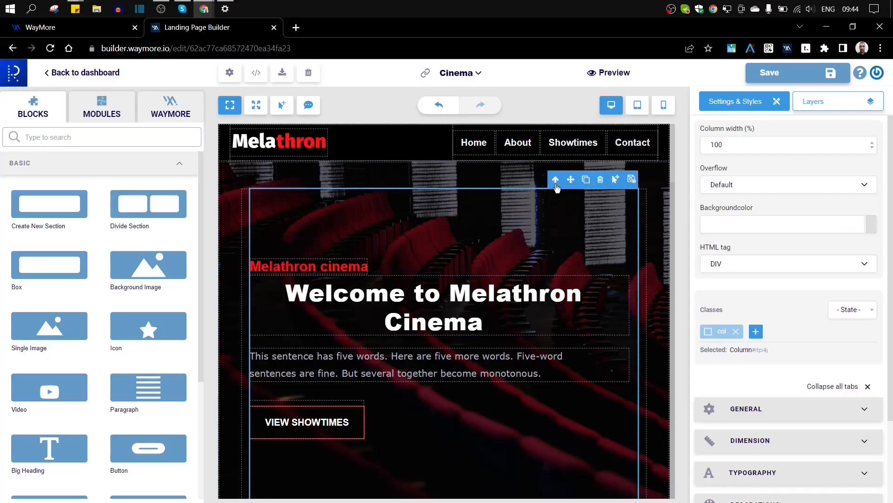
pyautogui.scroll(-3, 502, 275)
pyautogui.scroll(1, 501, 277)
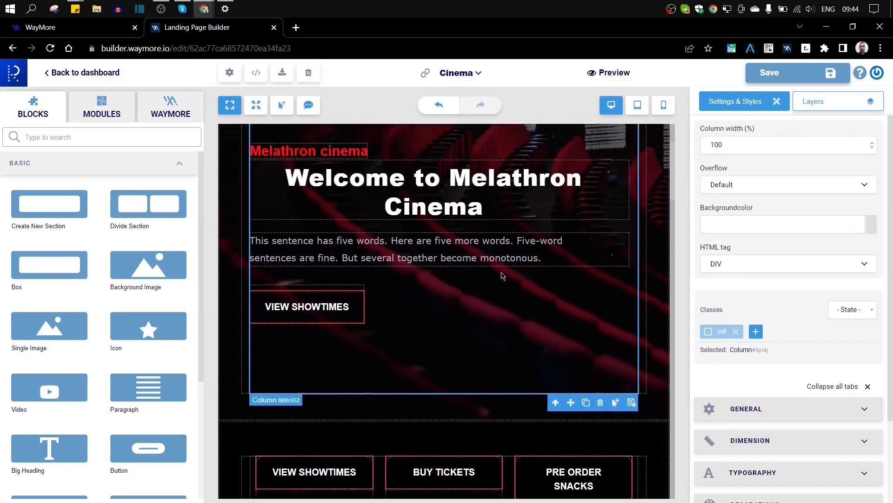
pyautogui.scroll(1, 512, 242)
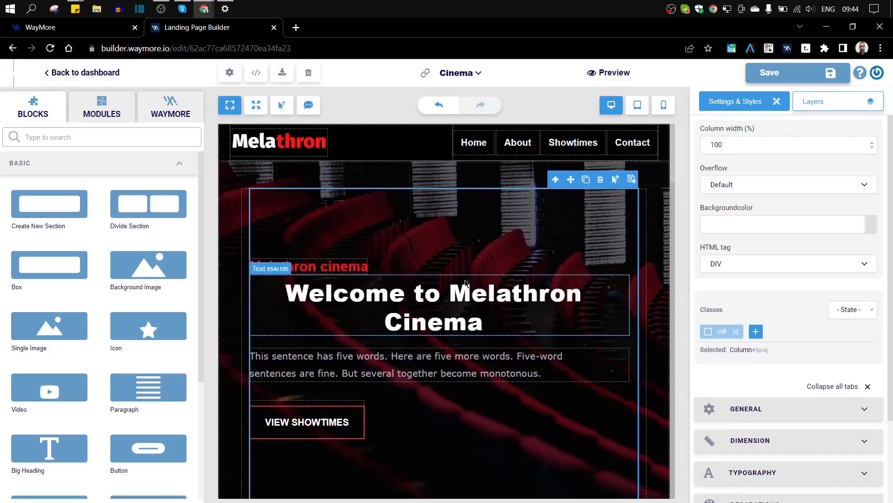
pyautogui.scroll(-1, 546, 268)
pyautogui.scroll(1, 547, 267)
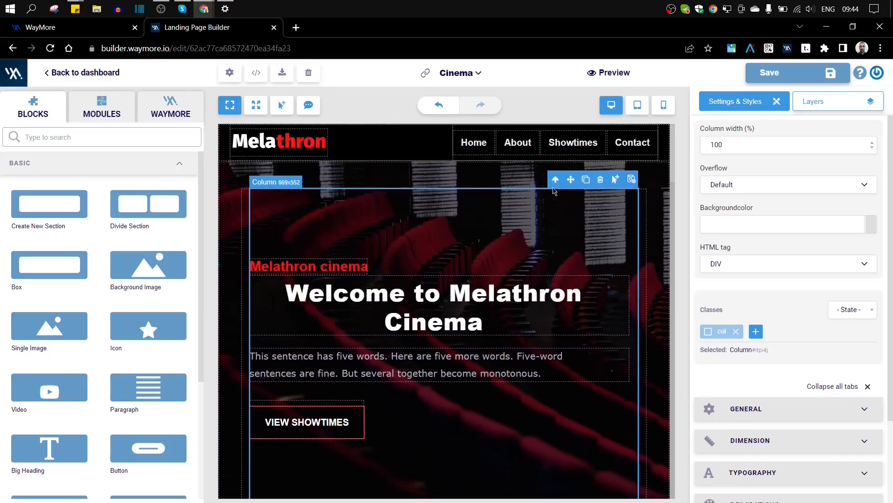
pyautogui.click(631, 181)
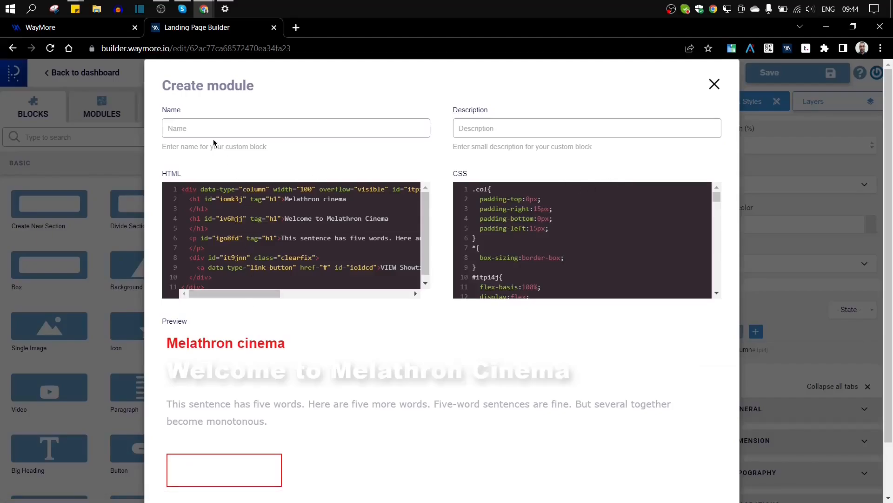
pyautogui.scroll(-1, 361, 300)
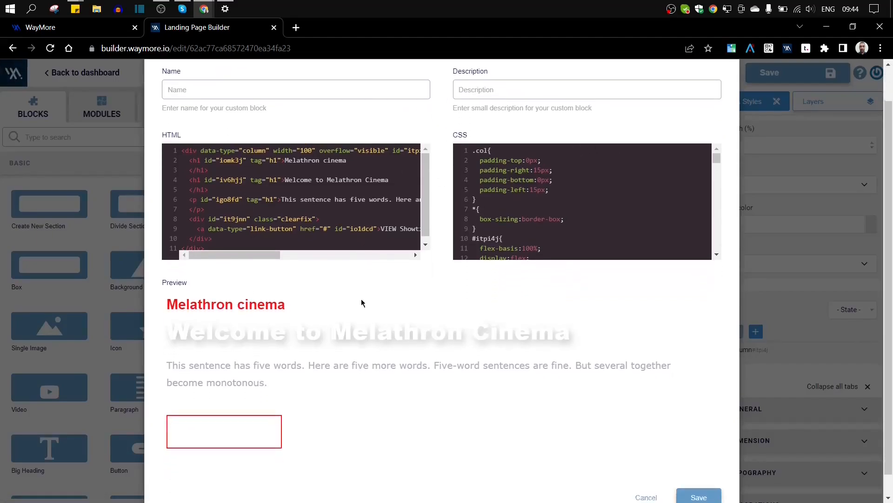
pyautogui.scroll(1, 364, 297)
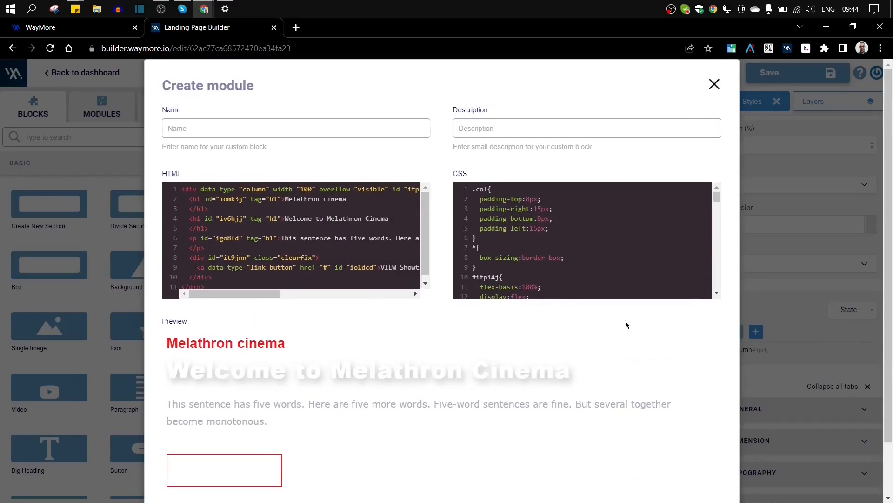
pyautogui.scroll(-1, 628, 324)
pyautogui.scroll(1, 720, 99)
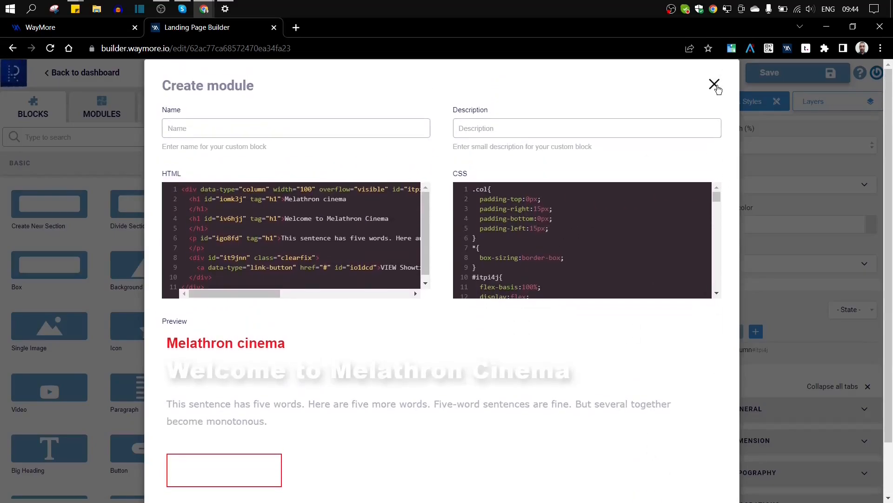
pyautogui.click(714, 85)
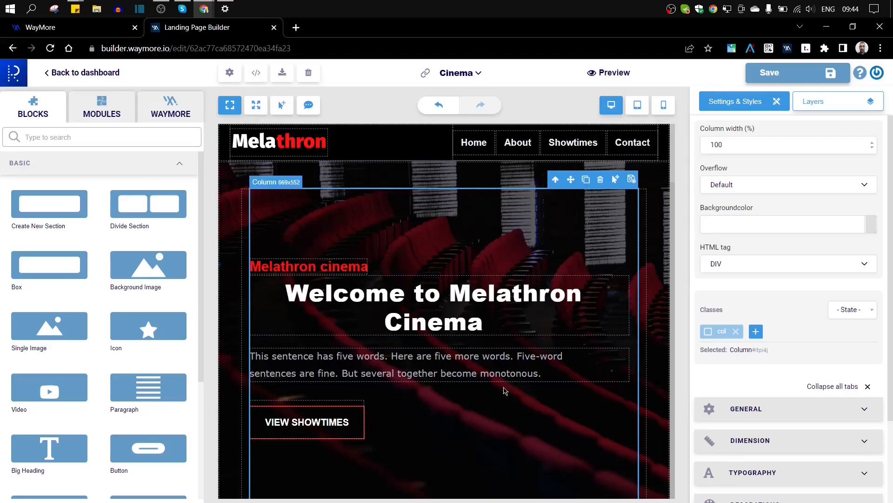
# Step: Select the "Welcome to Melathron Cinema" heading, view the builder in full screen and return to the normal window
pyautogui.scroll(-1, 504, 389)
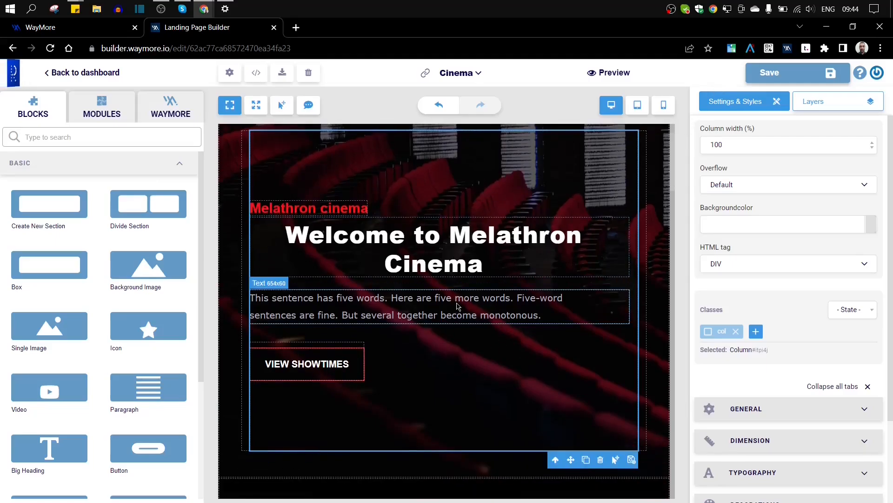
pyautogui.scroll(1, 459, 306)
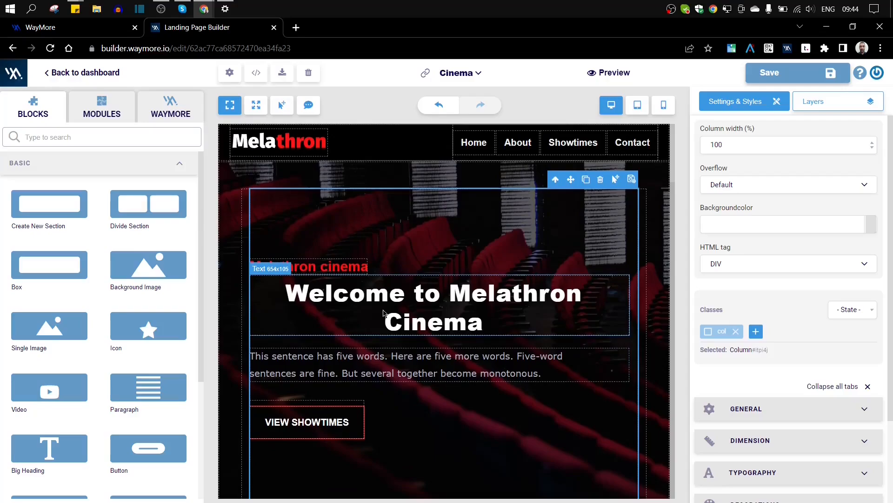
pyautogui.click(390, 305)
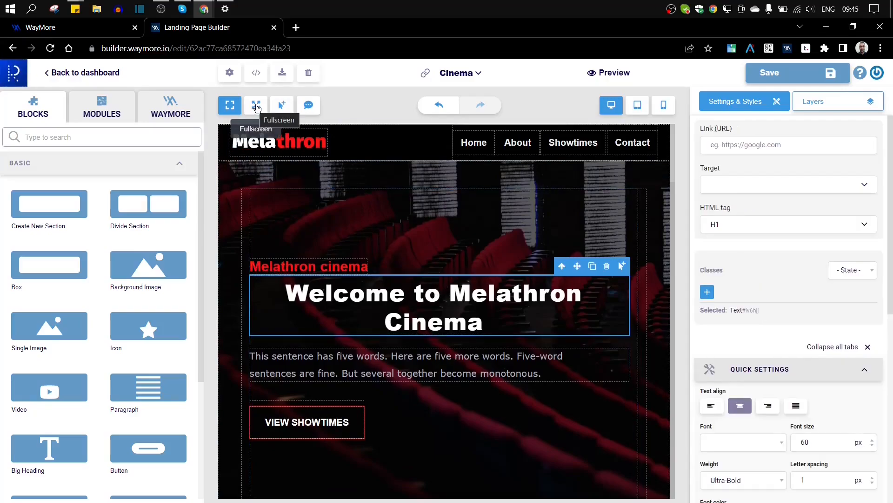
pyautogui.click(256, 106)
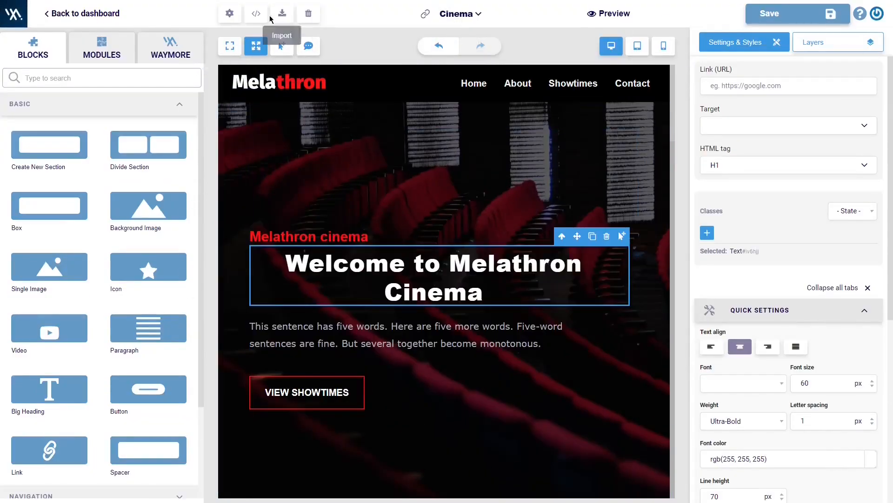
pyautogui.click(256, 46)
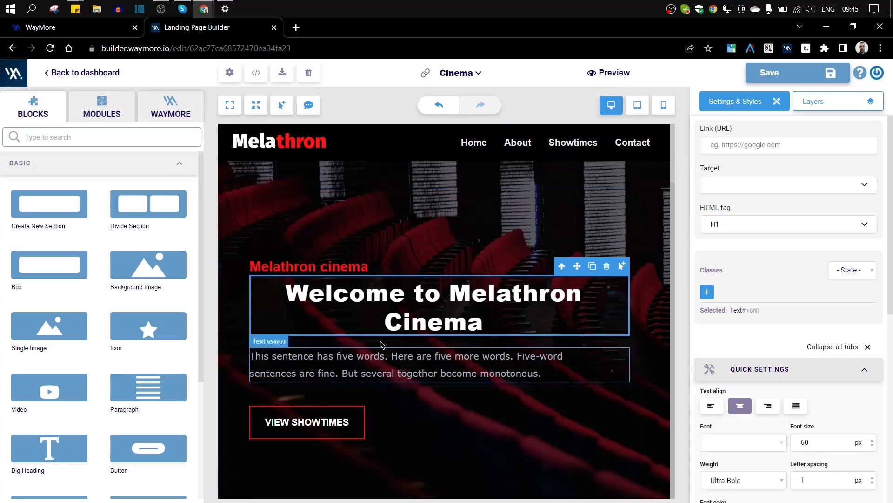
# Step: Preview the Cinema page in the tablet and mobile layouts and return to the desktop layout
pyautogui.click(636, 105)
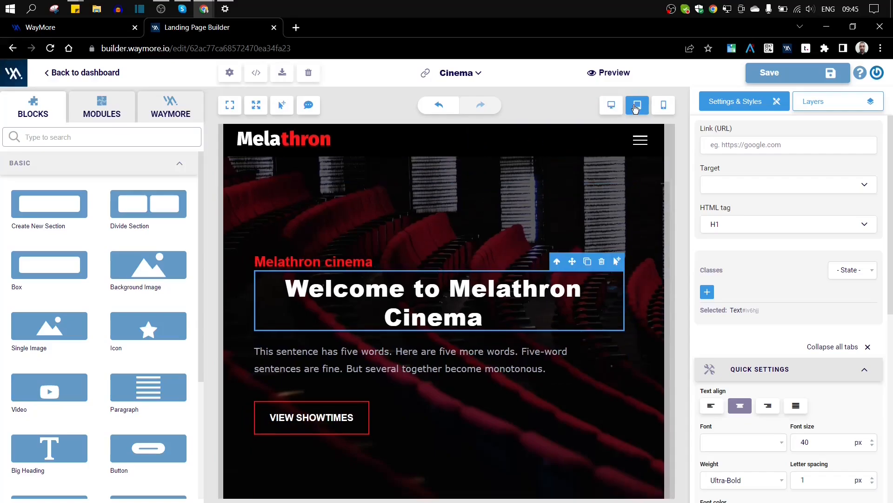
pyautogui.click(666, 106)
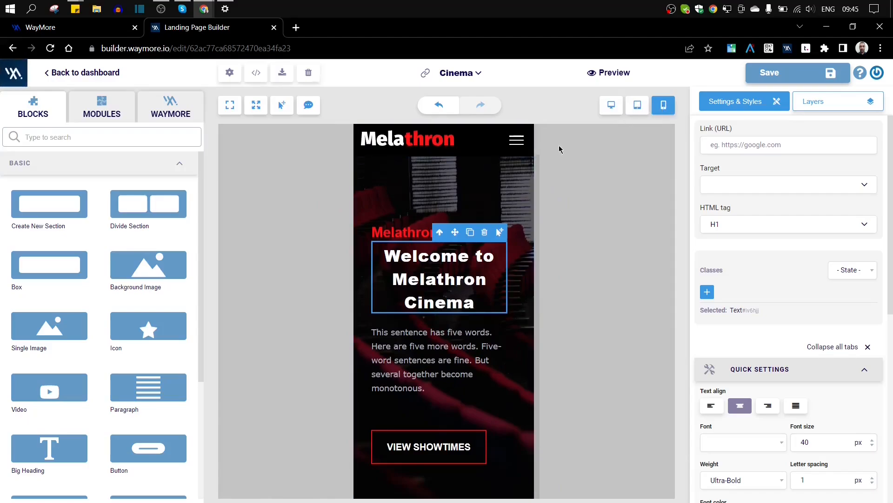
pyautogui.click(639, 106)
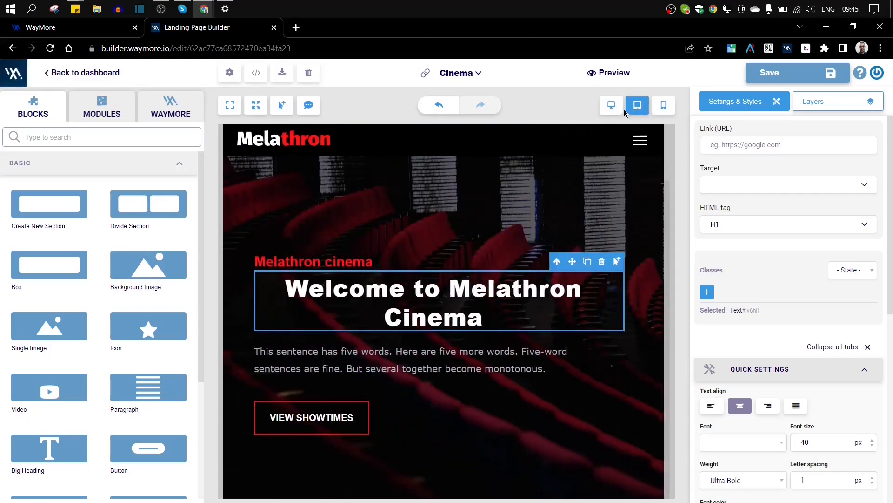
pyautogui.click(613, 106)
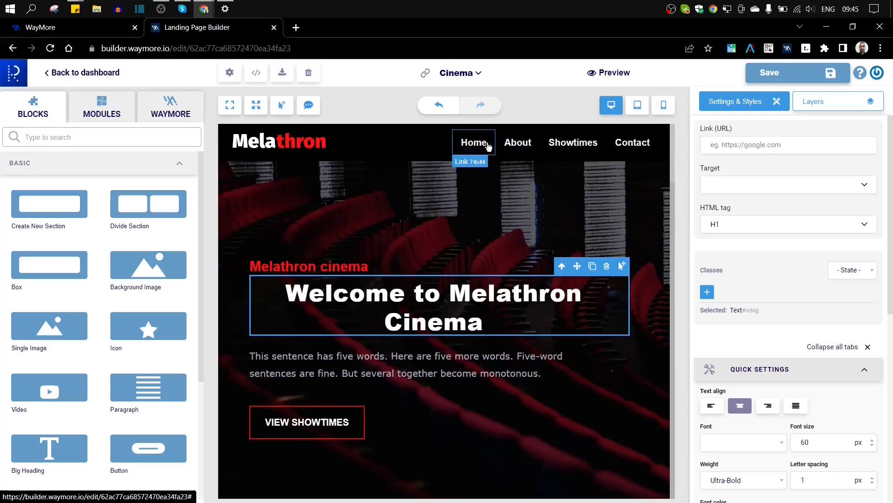
# Step: Expand and collapse the burger menu in the mobile layout, compare it with the desktop and tablet layouts, and end in mobile
pyautogui.click(664, 106)
pyautogui.click(522, 146)
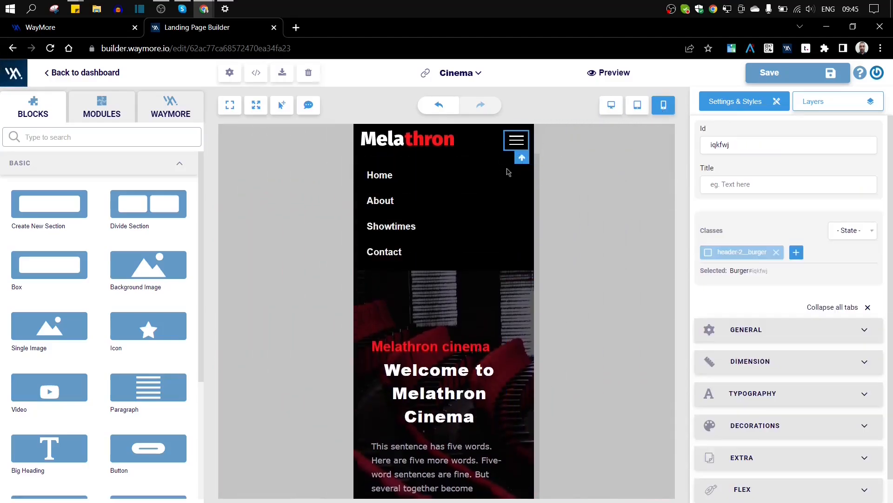
pyautogui.click(523, 146)
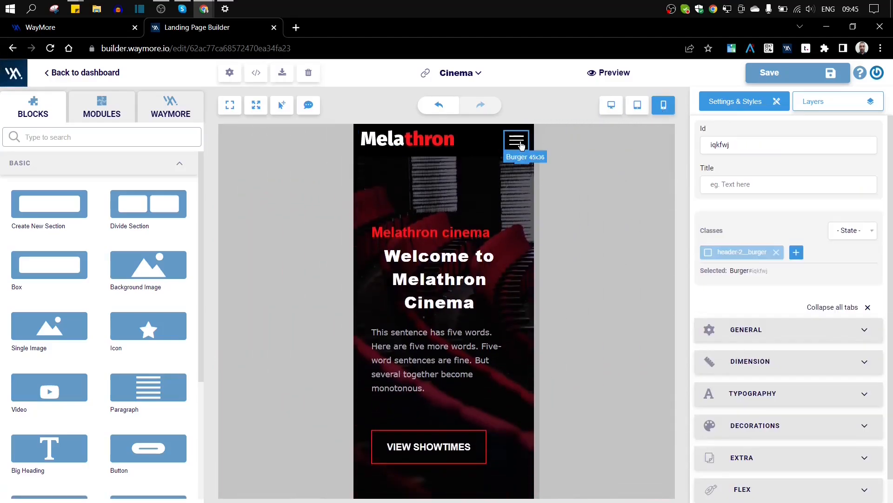
pyautogui.click(611, 107)
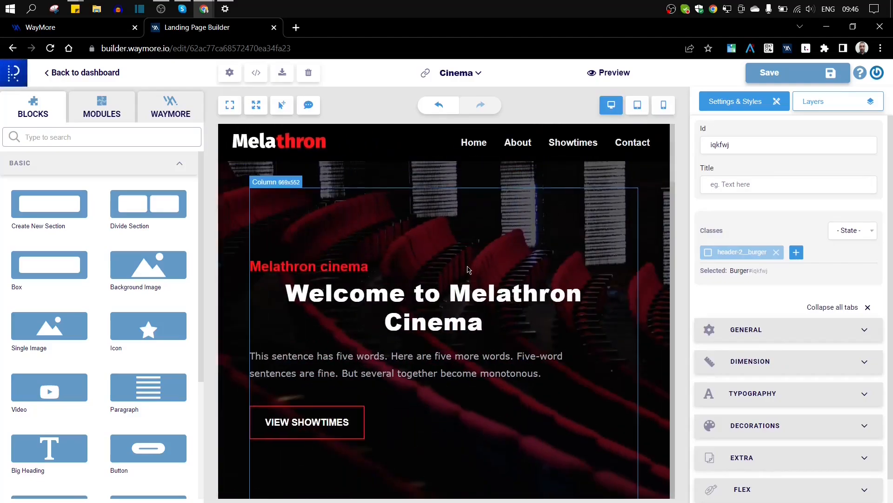
pyautogui.click(638, 105)
pyautogui.click(664, 111)
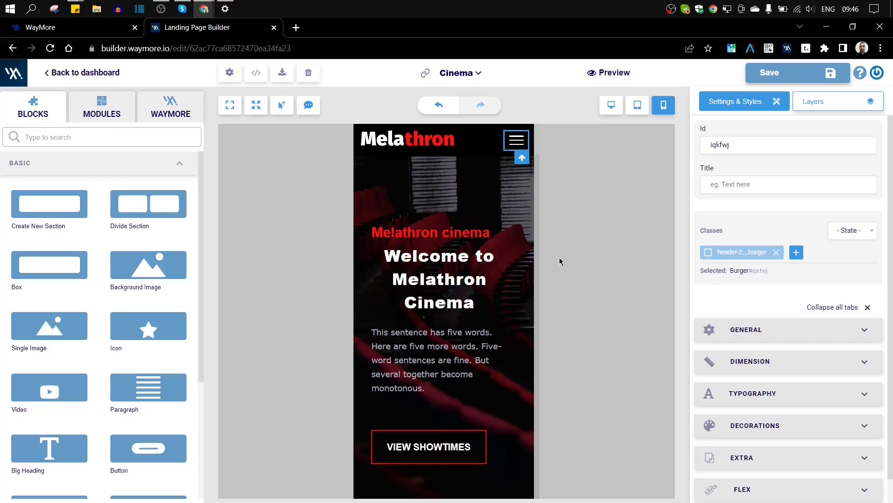
# Step: Try freely positioning the VIEW SHOWTIMES button above the "Melathron cinema" text in the mobile layout
pyautogui.click(437, 443)
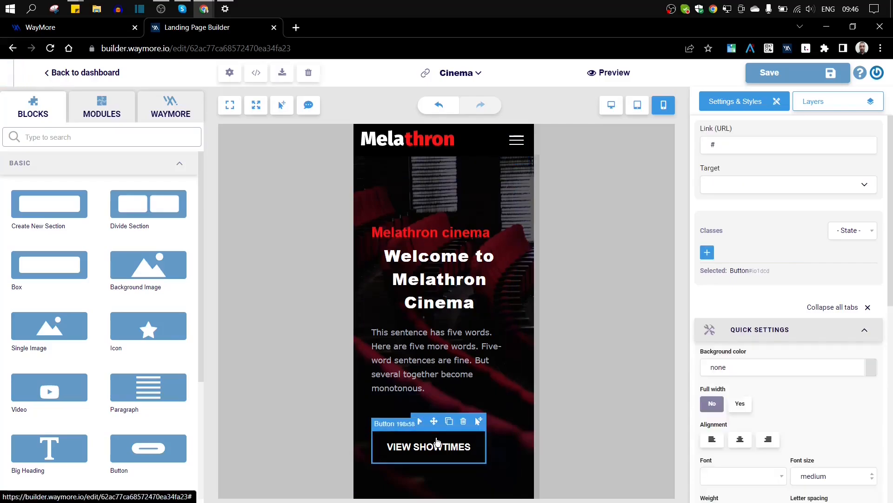
pyautogui.click(482, 425)
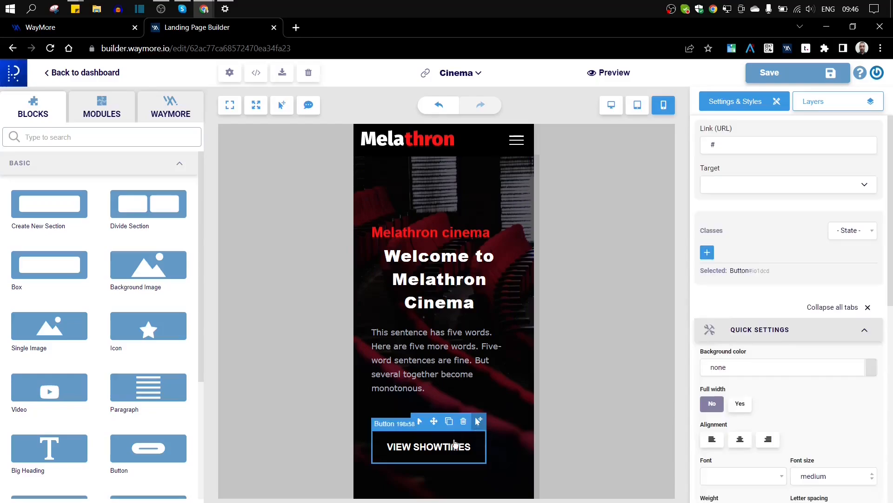
pyautogui.moveTo(453, 444); pyautogui.dragTo(458, 207)
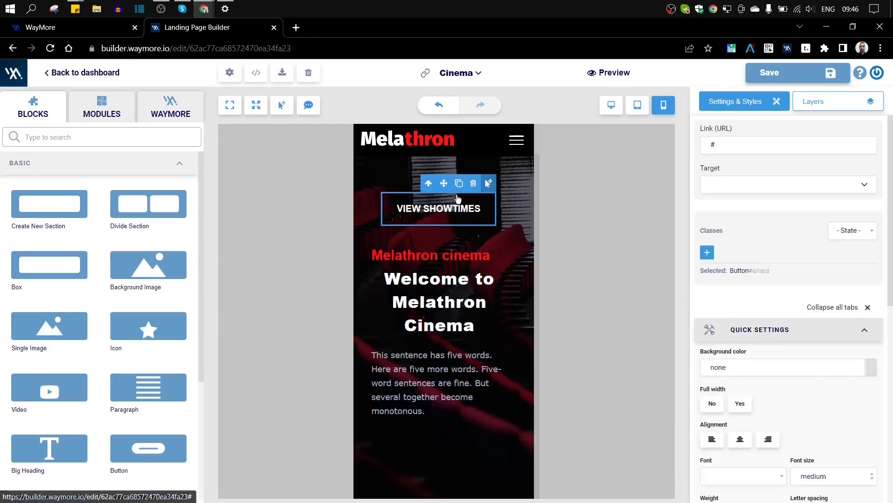
pyautogui.click(489, 186)
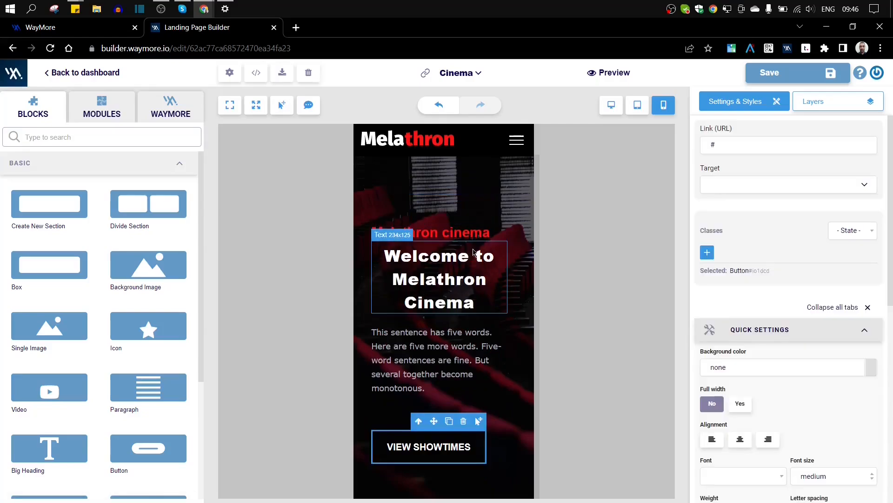
# Step: Enable free positioning for the VIEW SHOWTIMES button, place it above the "Melathron cinema" text, and switch the page-wide free positioning on and off
pyautogui.click(479, 421)
pyautogui.moveTo(453, 446); pyautogui.dragTo(467, 195)
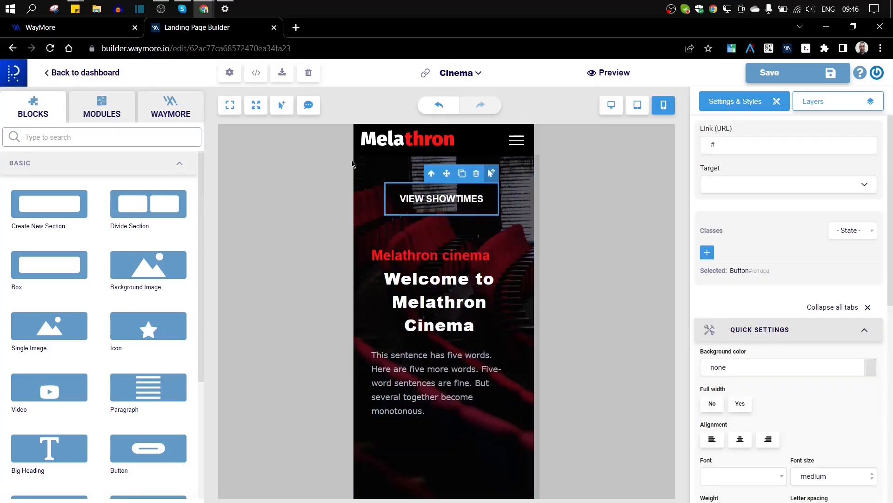
pyautogui.click(286, 111)
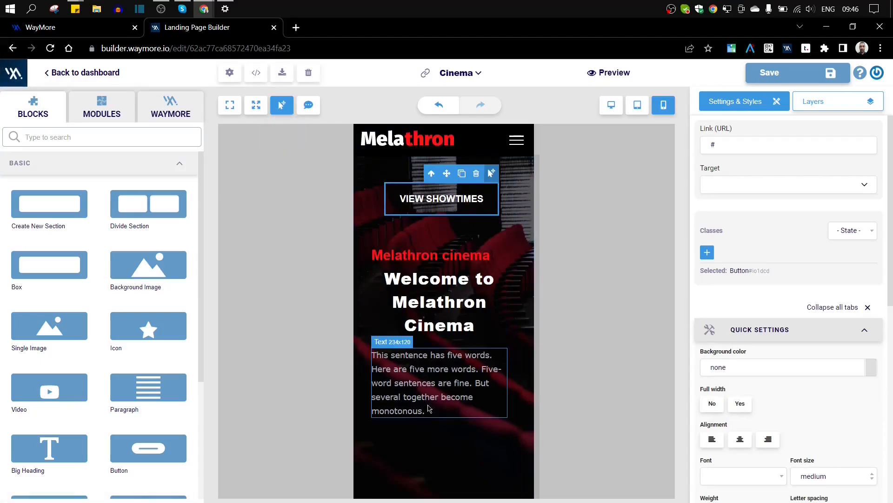
pyautogui.click(278, 107)
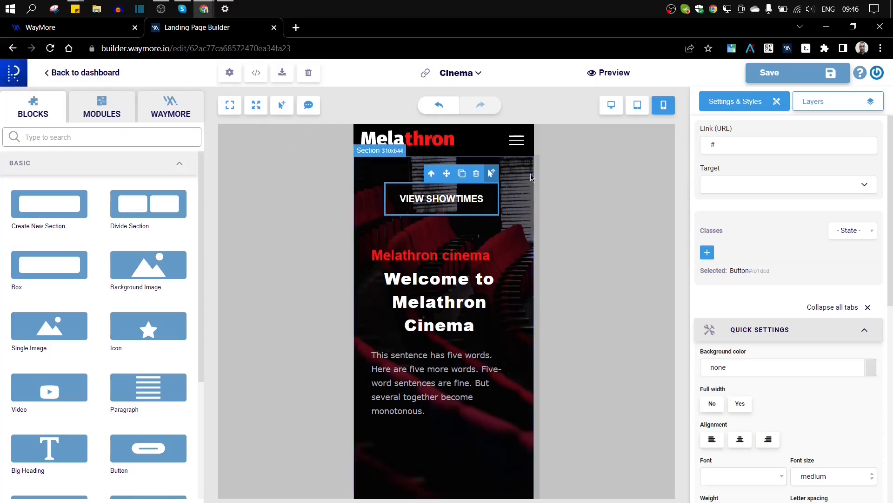
# Step: Compare the VIEW SHOWTIMES button's position across the tablet, desktop and mobile layouts
pyautogui.click(639, 113)
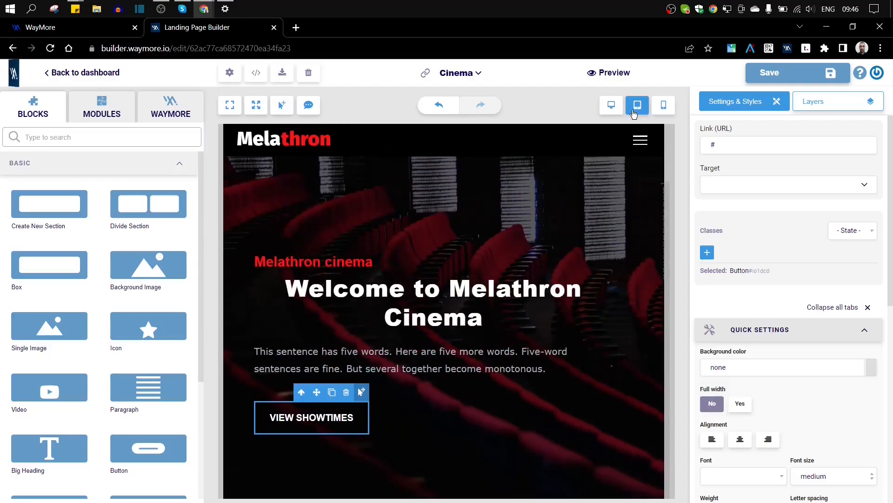
pyautogui.click(613, 114)
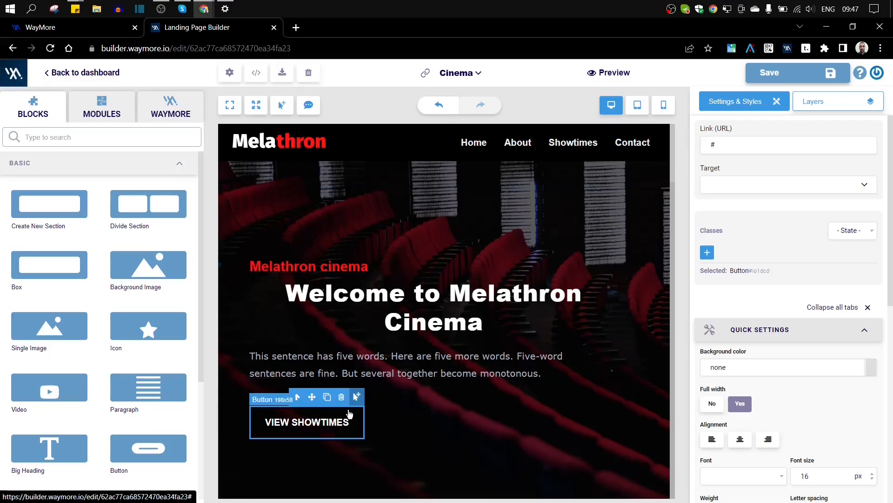
pyautogui.click(637, 105)
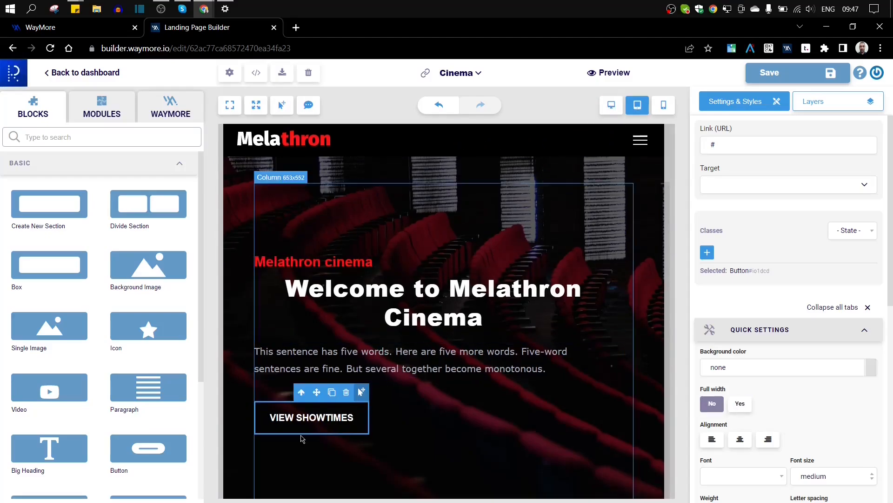
pyautogui.click(664, 106)
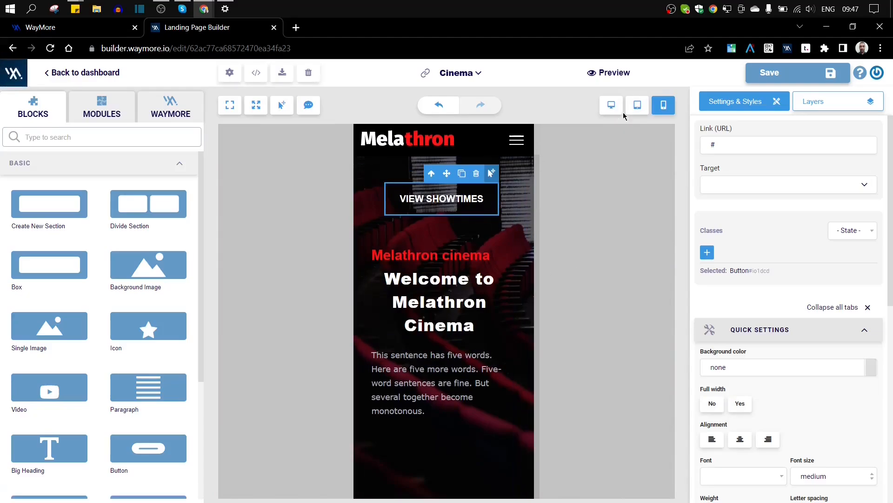
# Step: Switch to the desktop layout while trying out page-wide free positioning, and turn free positioning off again
pyautogui.click(283, 107)
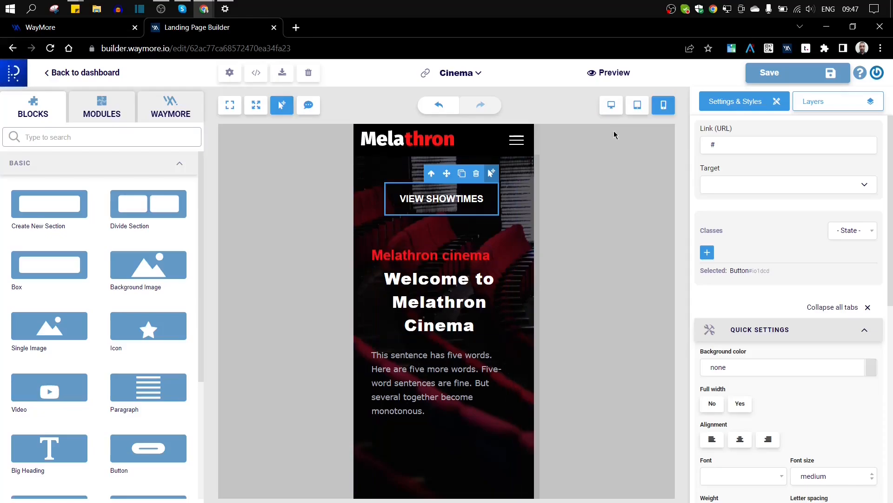
pyautogui.click(612, 105)
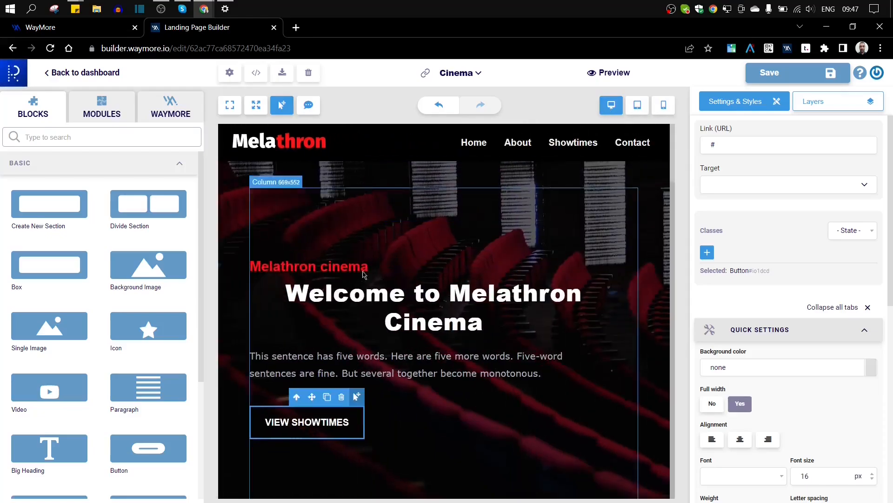
pyautogui.click(282, 105)
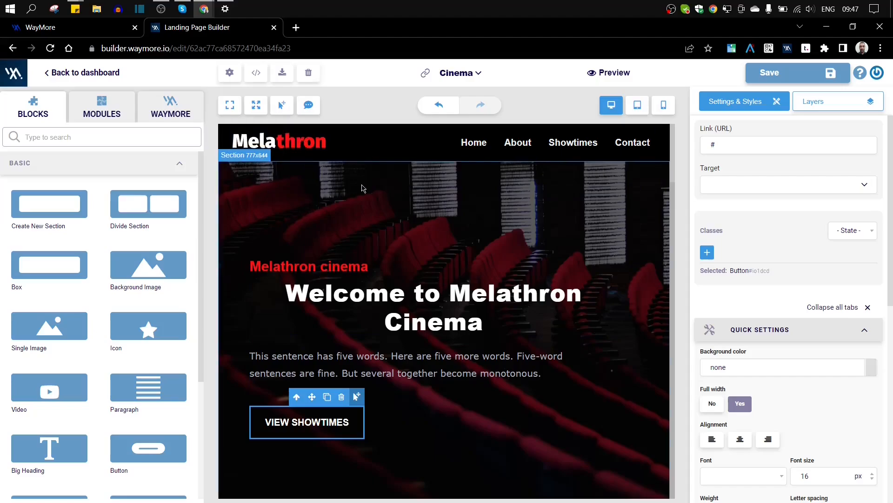
# Step: Add the personal note "please check backround" to the template notes and close them
pyautogui.click(310, 109)
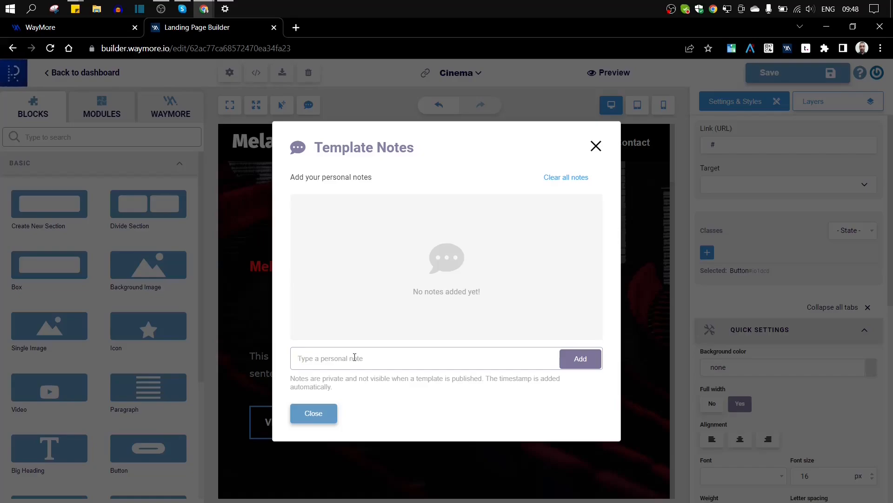
pyautogui.write('please check backgro')
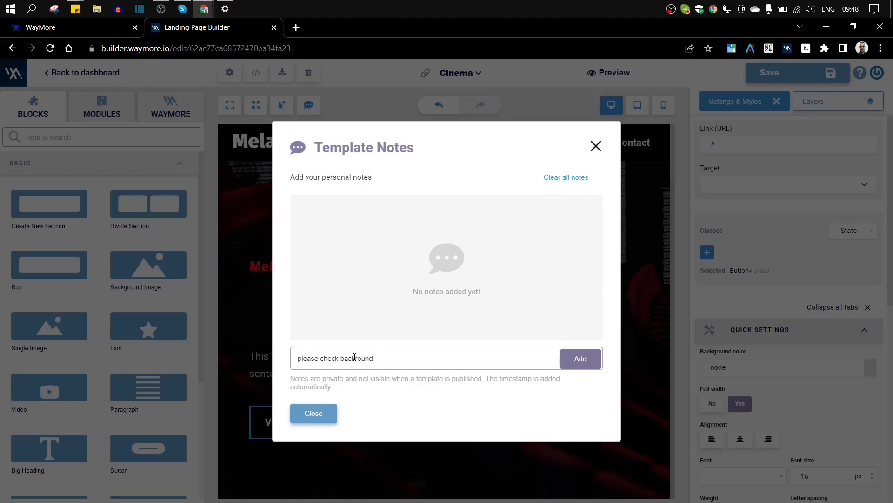
pyautogui.write('und')
pyautogui.click(589, 358)
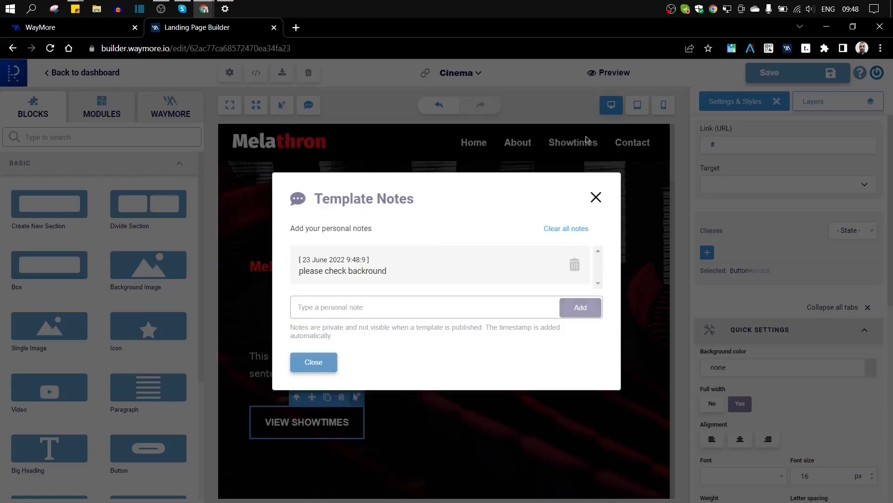
pyautogui.click(312, 368)
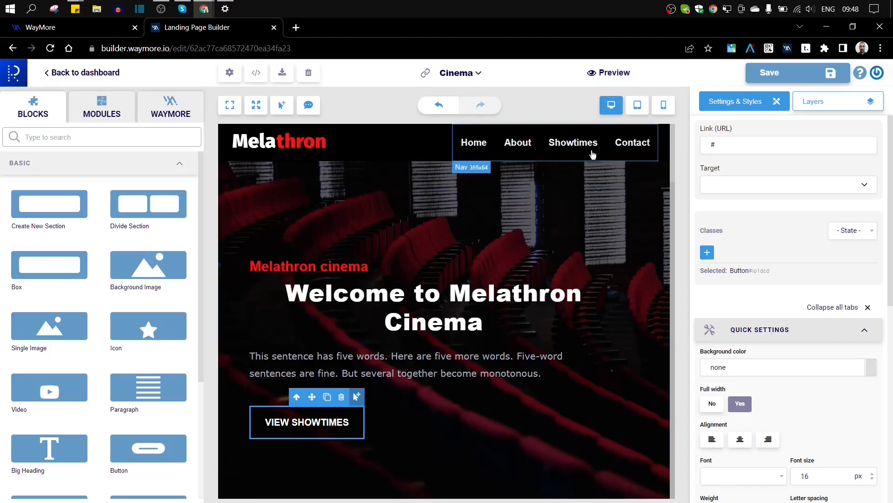
# Step: Compare the page in the editor's tablet and mobile layouts, and return to the desktop layout
pyautogui.click(638, 106)
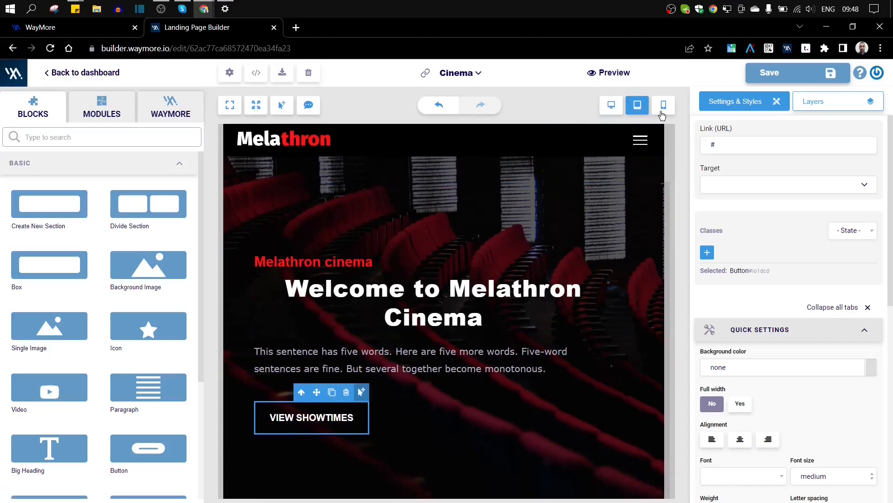
pyautogui.click(663, 107)
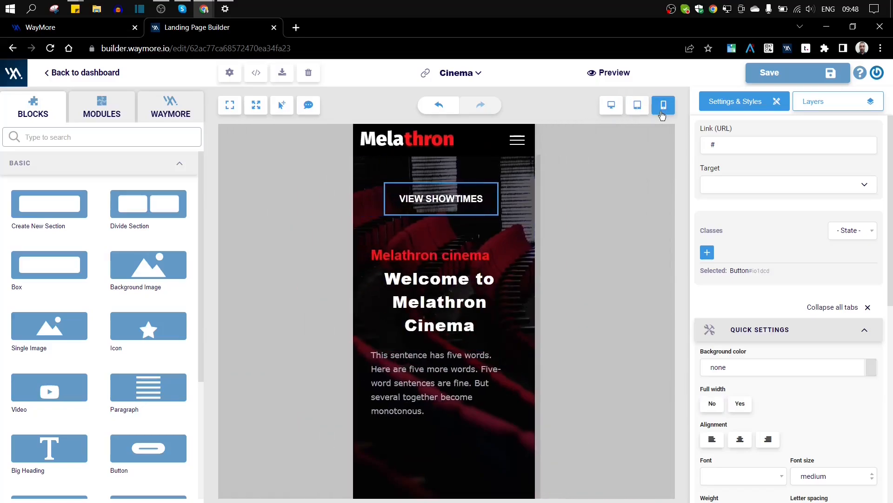
pyautogui.click(612, 108)
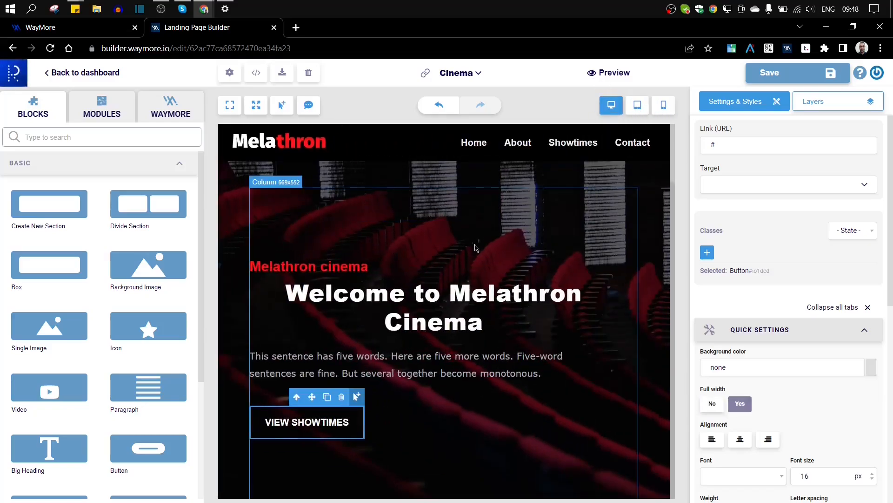
# Step: Preview the page on desktop, tablet and mobile, and return to the editor in the desktop layout
pyautogui.click(610, 74)
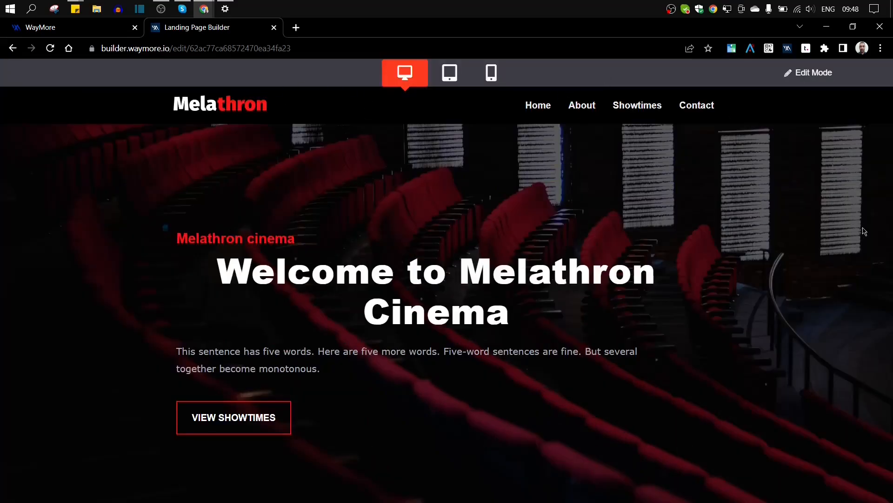
pyautogui.click(448, 74)
pyautogui.click(494, 77)
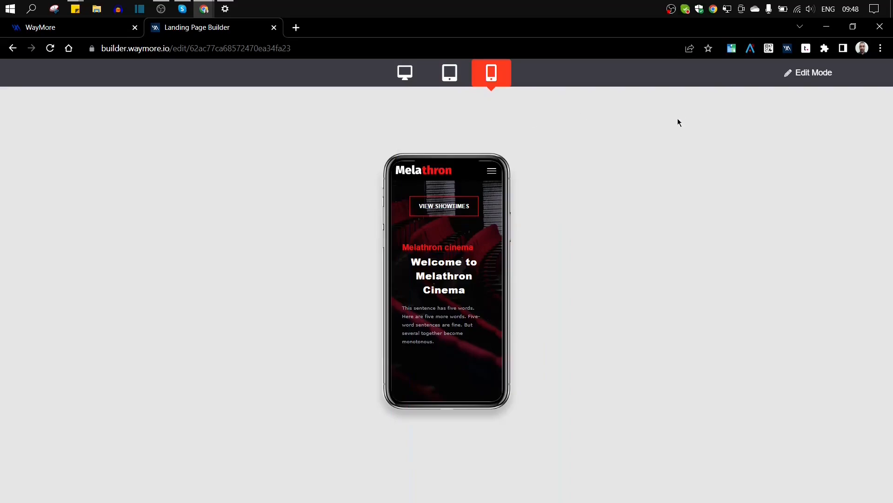
pyautogui.click(810, 77)
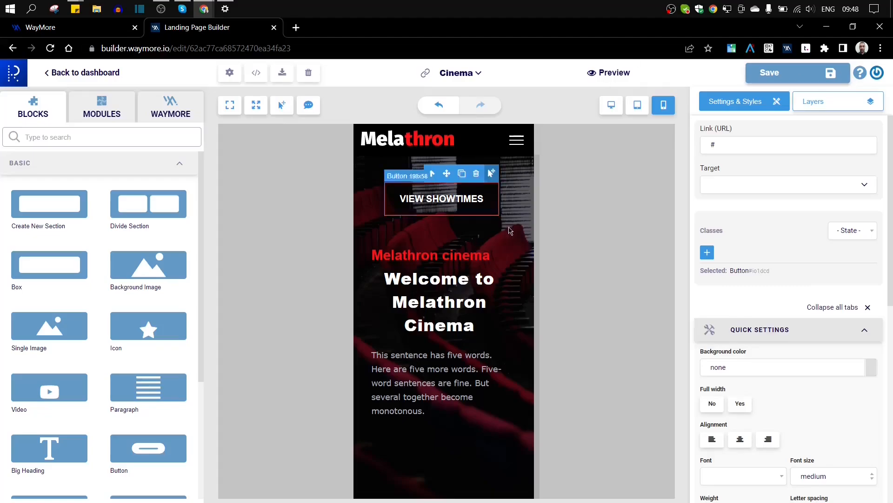
pyautogui.click(613, 112)
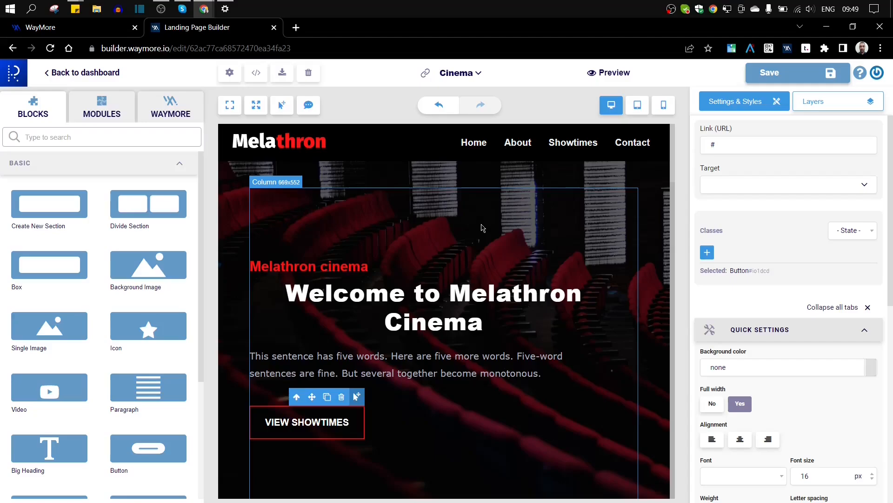
# Step: Examine the settings of the "Welcome to Melathron Cinema" heading, its parent column and the "Melathron cinema" text
pyautogui.click(452, 303)
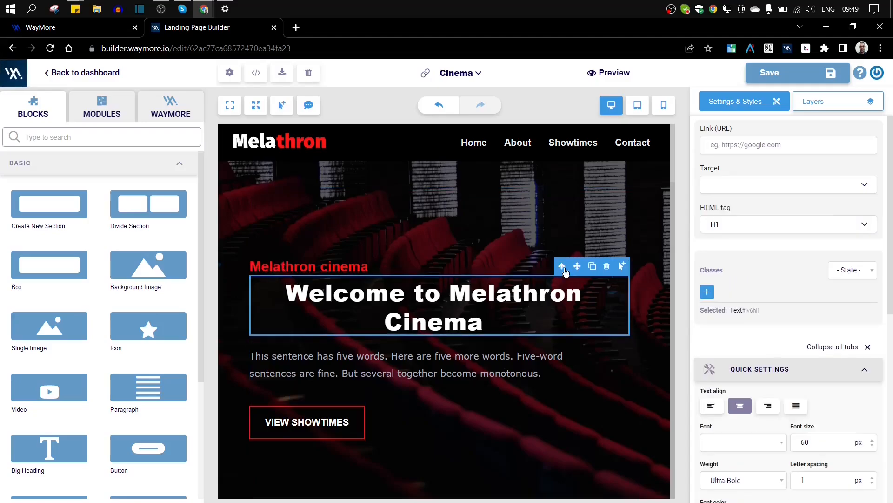
pyautogui.click(562, 266)
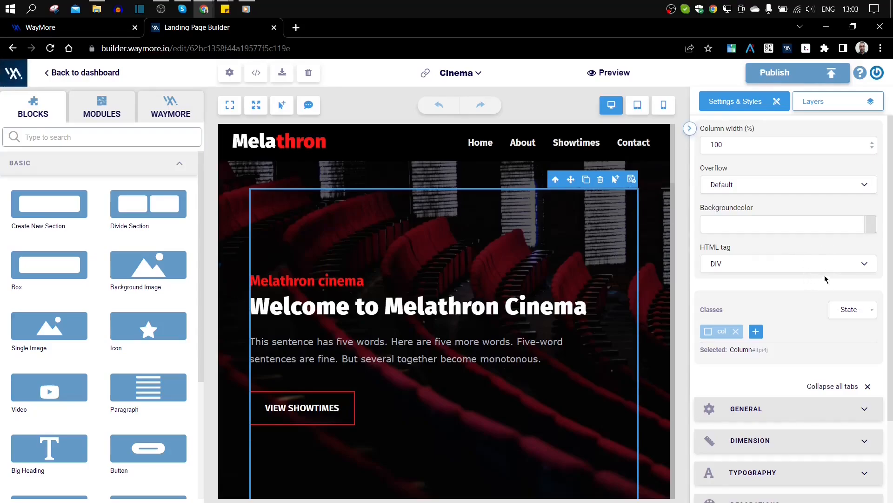
pyautogui.scroll(-3, 781, 381)
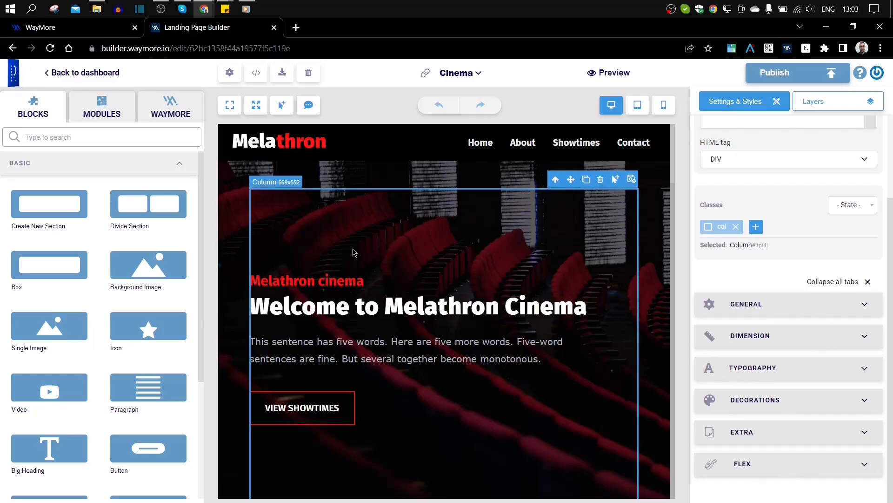
pyautogui.click(322, 281)
pyautogui.click(313, 310)
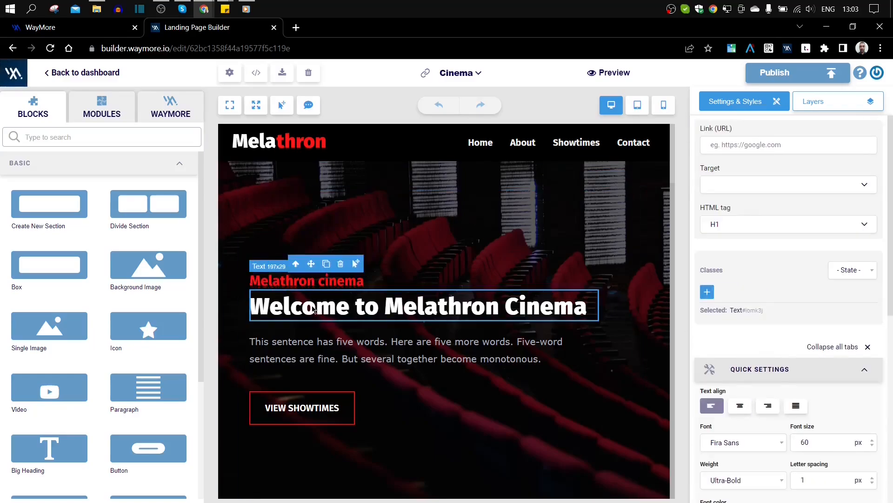
# Step: Examine the settings offered for the showtimes button, the hero section, its column and the paragraph under the heading, ending on the paragraph
pyautogui.click(296, 410)
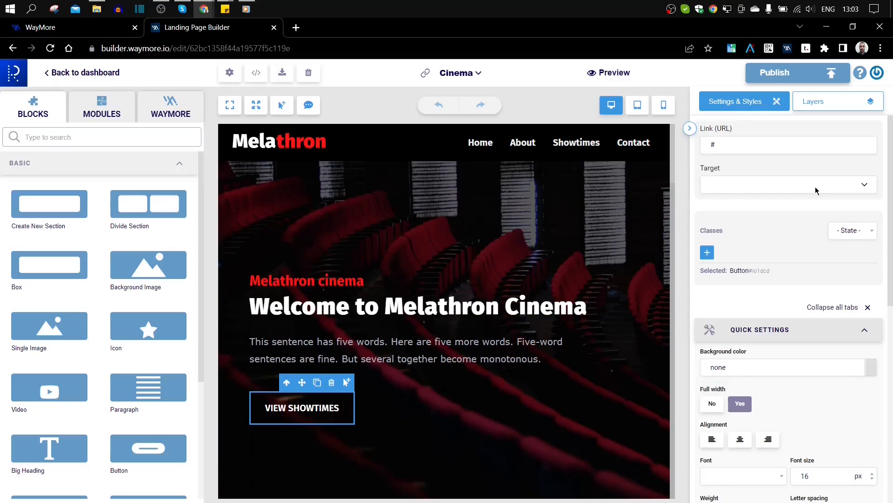
pyautogui.click(322, 179)
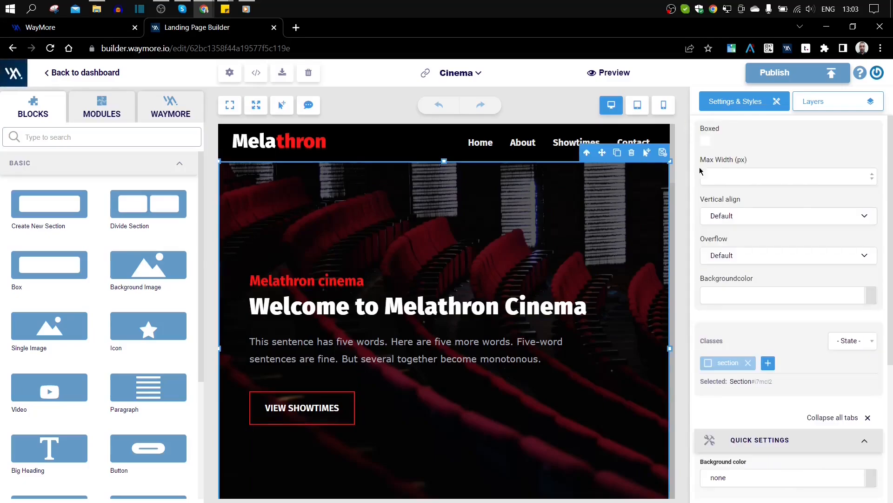
pyautogui.click(456, 229)
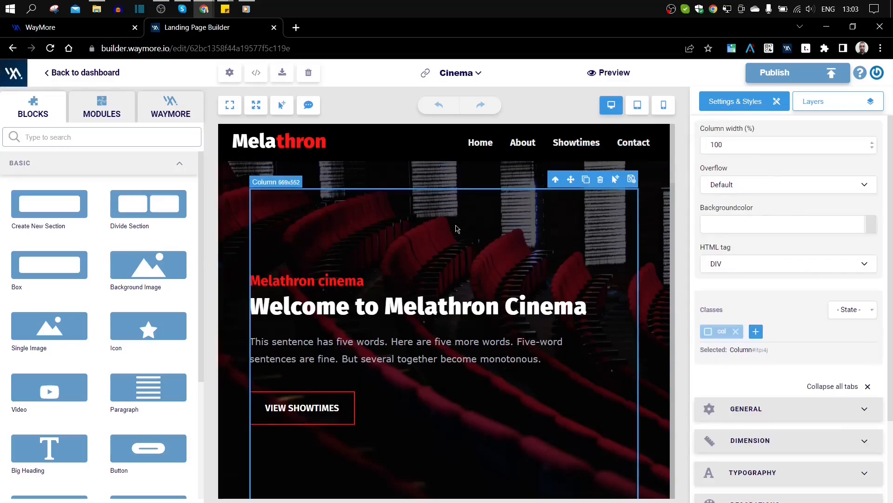
pyautogui.click(318, 409)
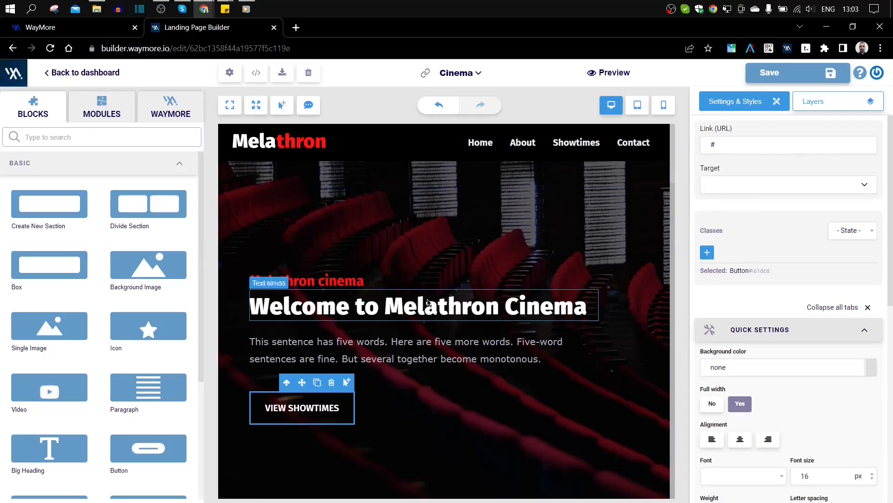
pyautogui.click(357, 350)
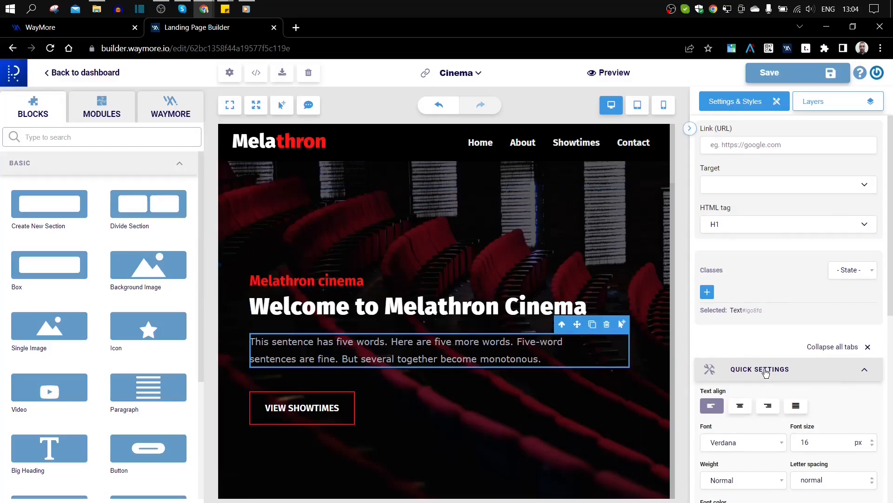
pyautogui.scroll(-3, 832, 239)
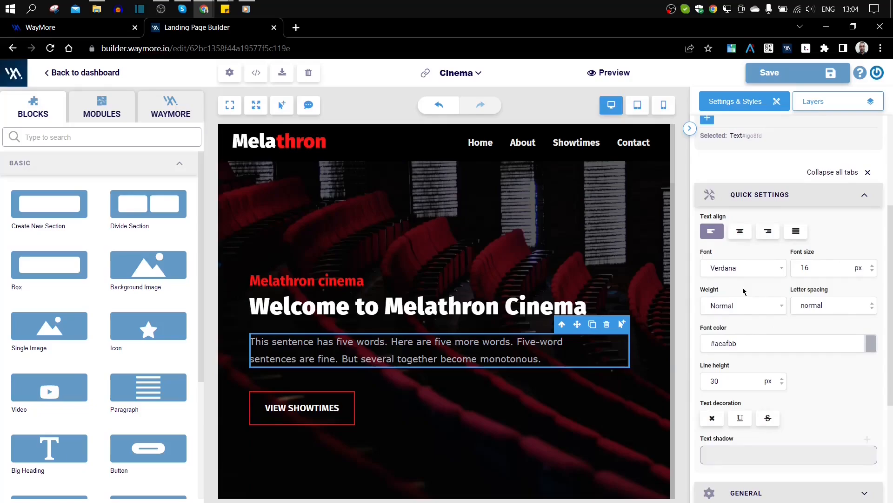
pyautogui.scroll(-2, 762, 295)
pyautogui.scroll(-1, 800, 392)
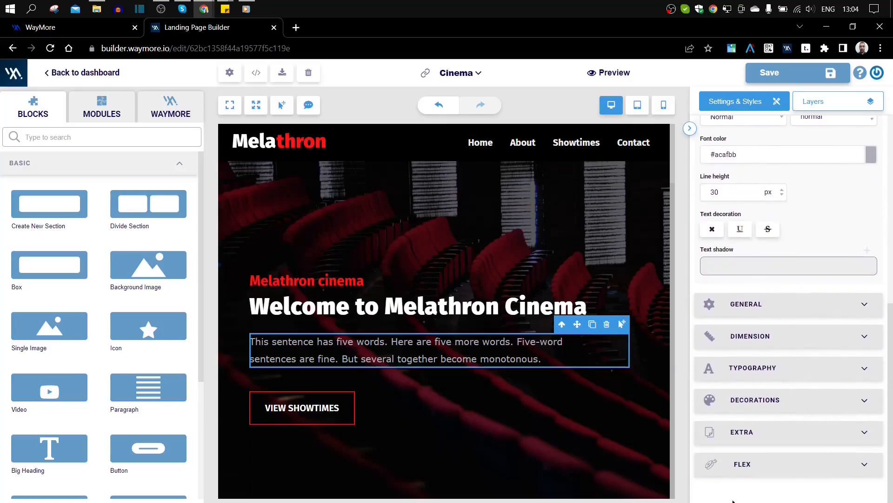
pyautogui.scroll(3, 796, 359)
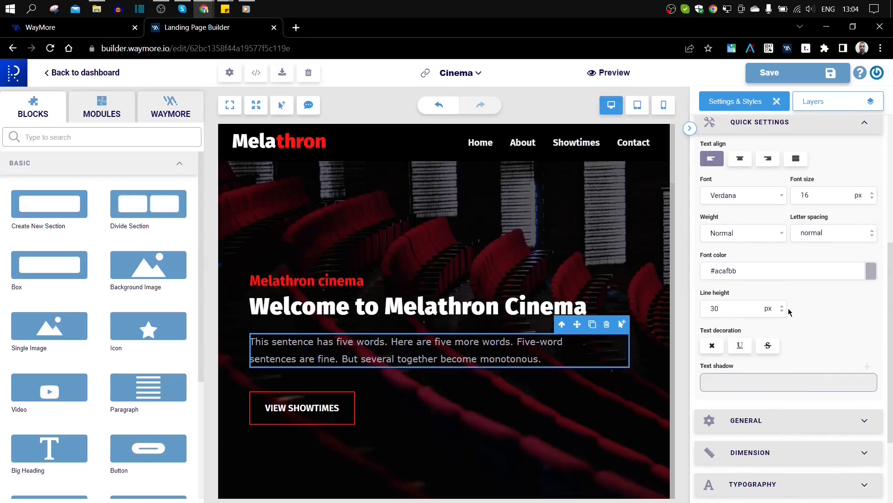
pyautogui.scroll(1, 790, 311)
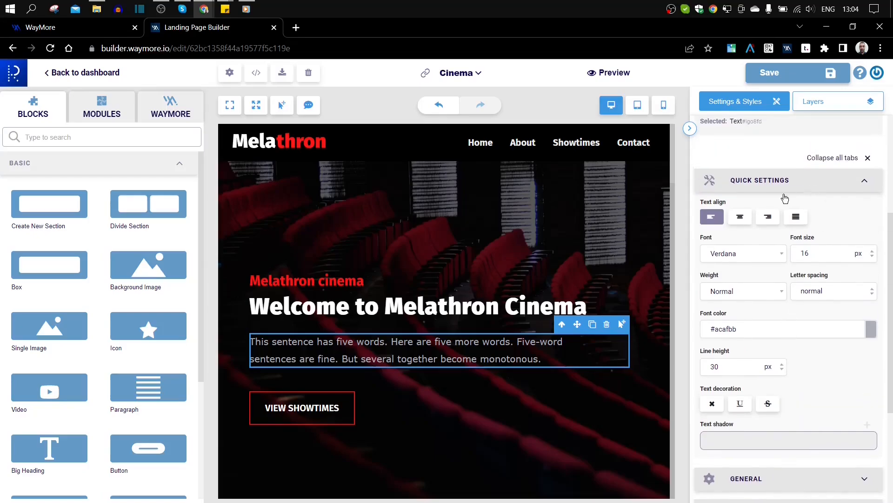
# Step: Try right and centre alignment on the selected paragraph, and return it to left alignment
pyautogui.click(769, 218)
pyautogui.click(741, 217)
pyautogui.click(713, 218)
# Step: Try the Roboto font on the paragraph, and undo the font change
pyautogui.click(732, 253)
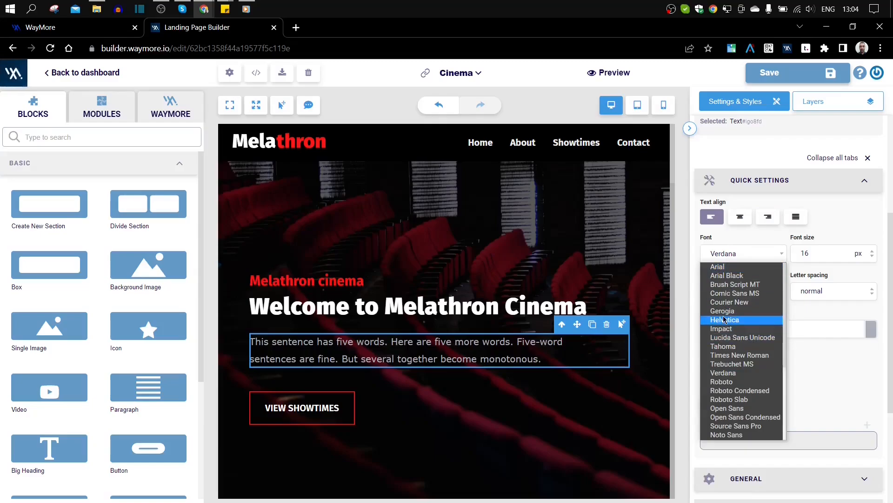
pyautogui.click(733, 382)
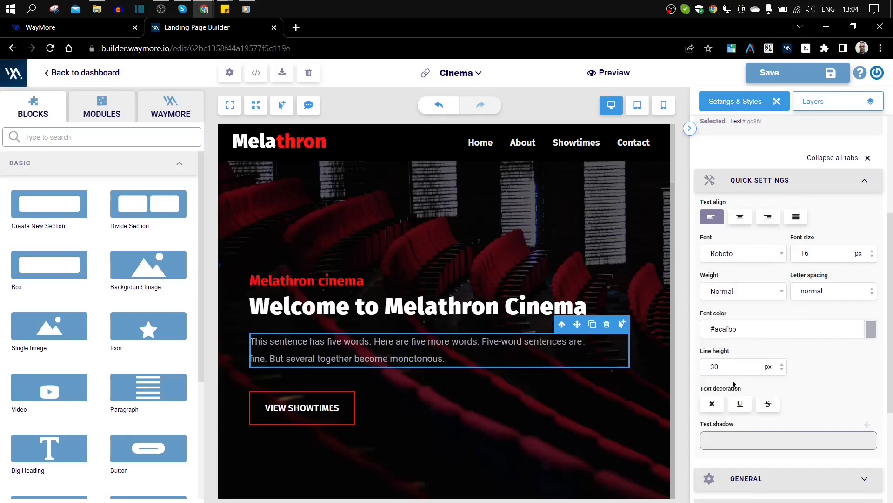
pyautogui.hotkey('ctrl', 'z')
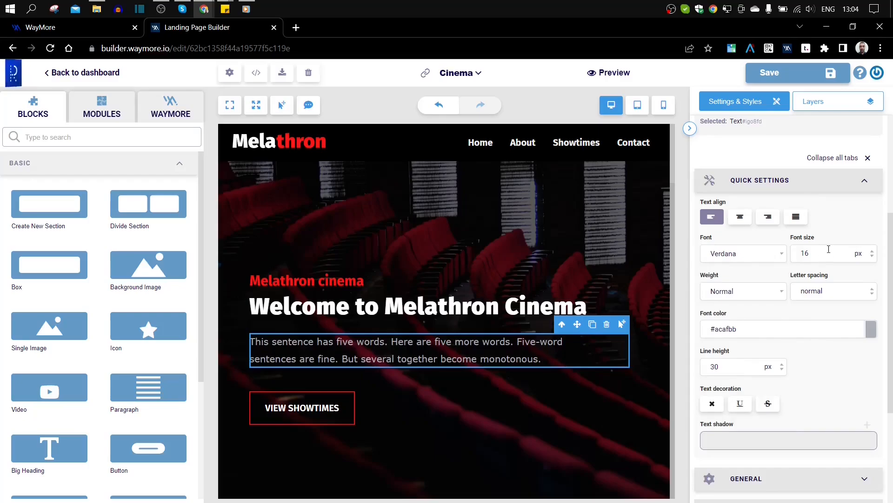
# Step: Try shrinking the paragraph's font size to 10 px, and bring it back up to 16 px
pyautogui.moveTo(828, 251); pyautogui.dragTo(776, 262)
pyautogui.press('Down')
pyautogui.press('Down')
pyautogui.press('Down')
pyautogui.press('Down')
pyautogui.press('Down')
pyautogui.press('Down')
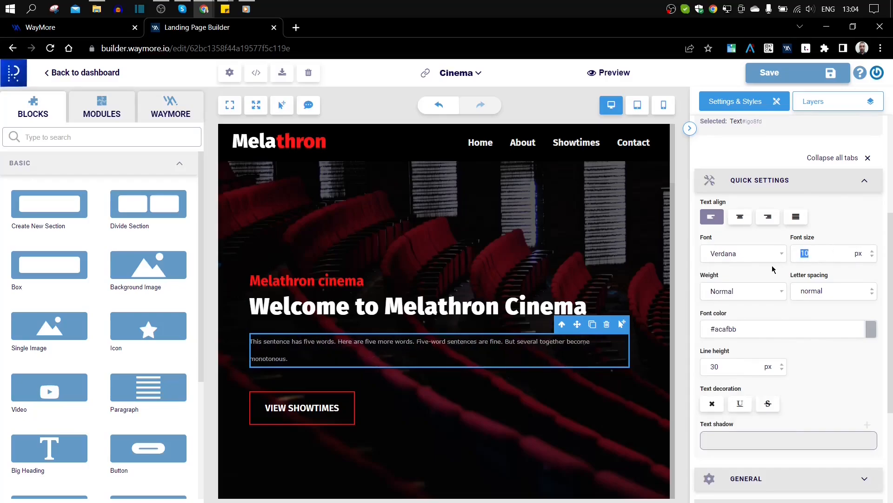
pyautogui.press('Up')
pyautogui.press('Up')
pyautogui.press('Up')
pyautogui.press('Up')
pyautogui.press('Up')
pyautogui.press('Up')
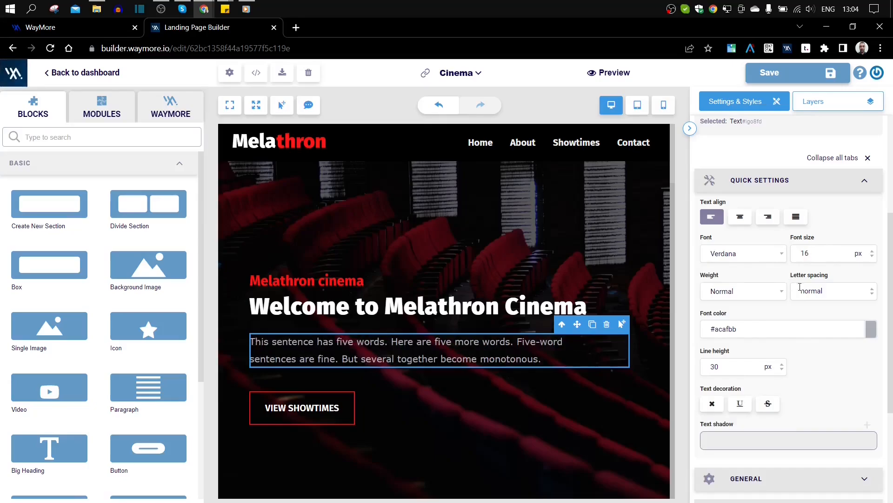
# Step: Try the Ultra-Bold font weight on the paragraph, and step through the lighter weights back to Normal
pyautogui.click(747, 299)
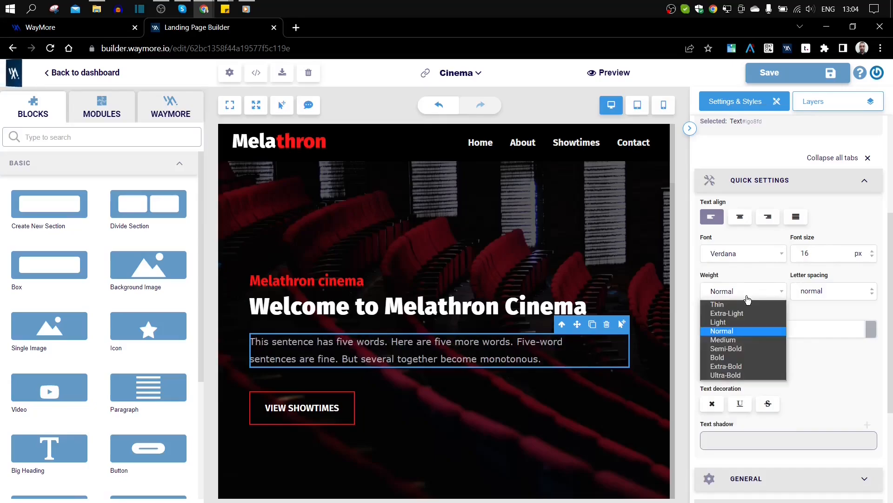
pyautogui.click(721, 375)
pyautogui.press('Up')
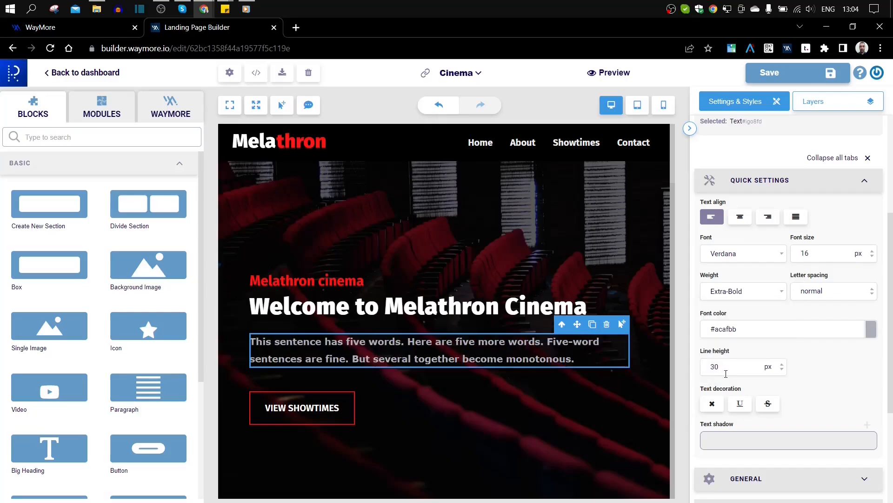
pyautogui.press('Up')
pyautogui.press('Up')
pyautogui.press('Up')
pyautogui.press('Up')
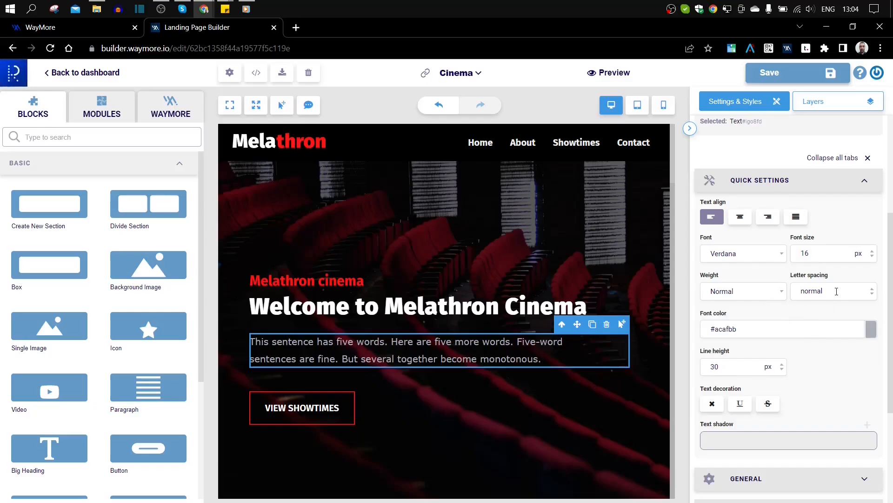
# Step: Set the paragraph's letter spacing to 3 px
pyautogui.moveTo(837, 291); pyautogui.dragTo(738, 304)
pyautogui.write('3')
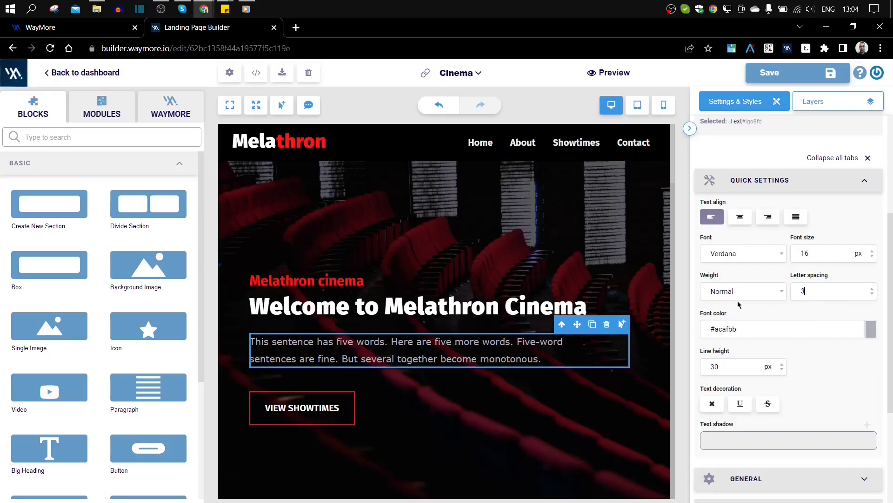
pyautogui.press('Return')
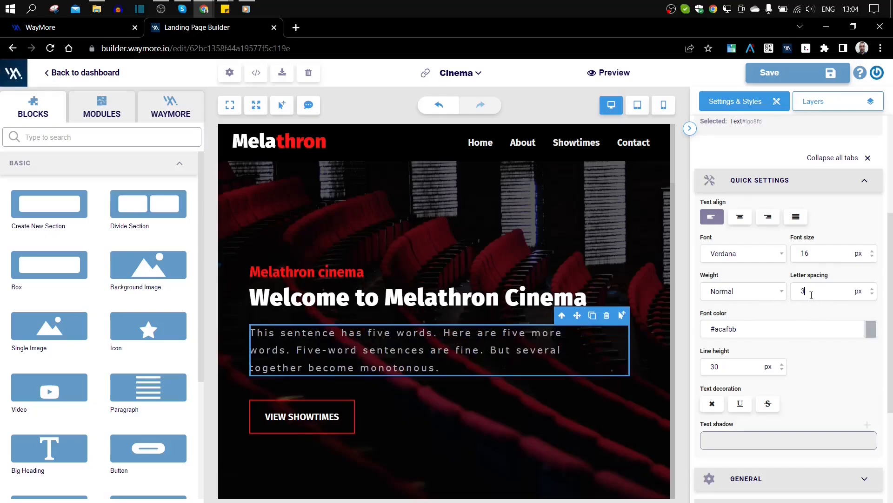
# Step: Set the paragraph's letter spacing to 0 px
pyautogui.moveTo(811, 295); pyautogui.dragTo(778, 302)
pyautogui.write('0')
pyautogui.press('Return')
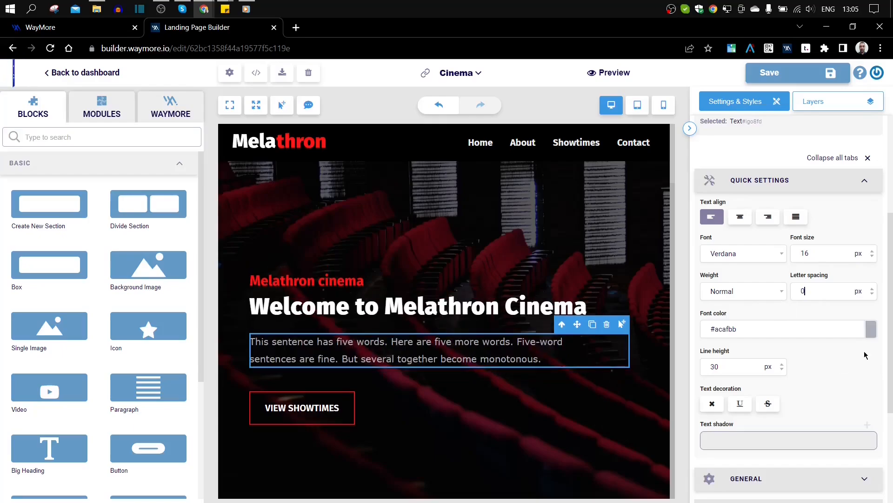
pyautogui.click(871, 328)
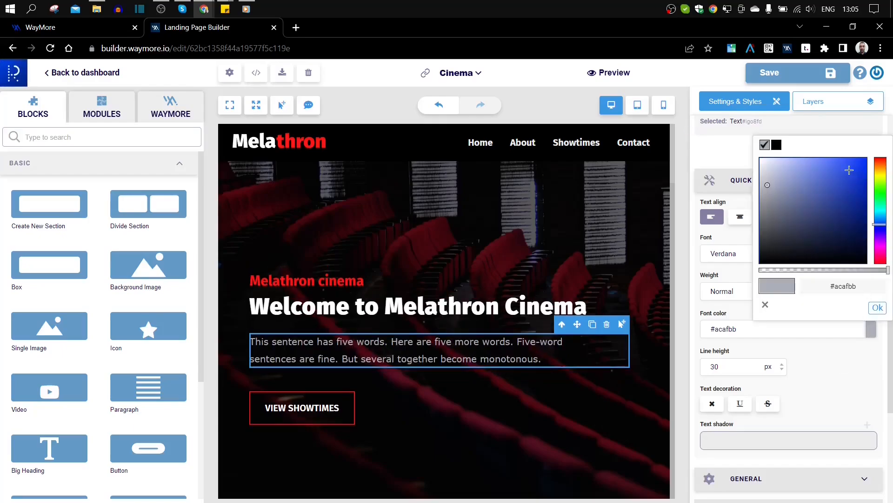
pyautogui.moveTo(887, 270)
pyautogui.mouseDown()
pyautogui.moveTo(826, 271)
pyautogui.moveTo(892, 270)
pyautogui.mouseUp()
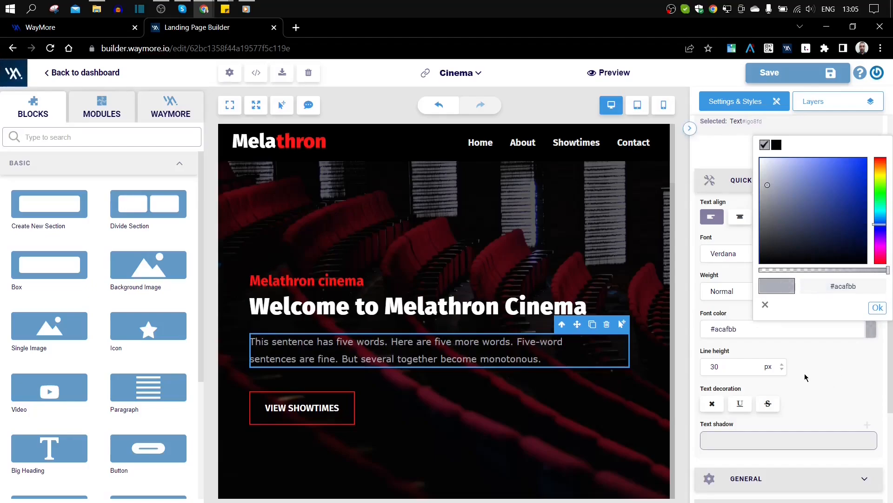
pyautogui.click(791, 369)
# Step: Set the paragraph's line height to 50 px
pyautogui.scroll(-3, 819, 364)
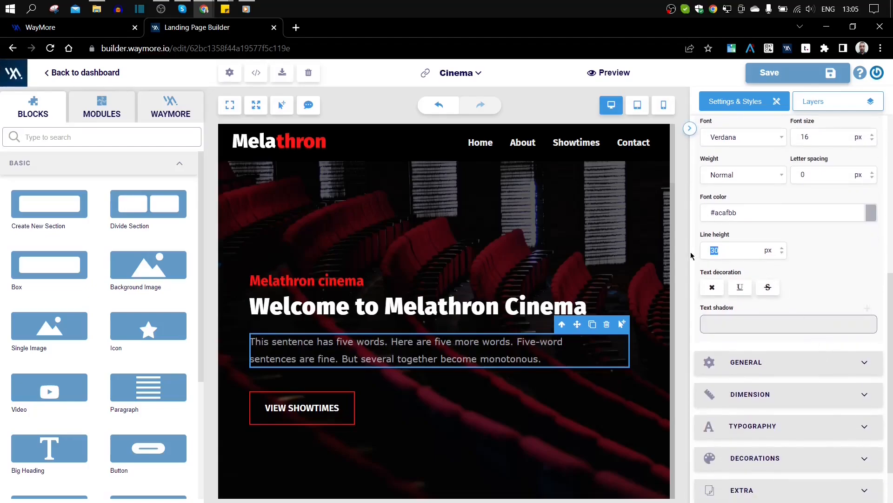
pyautogui.write('50')
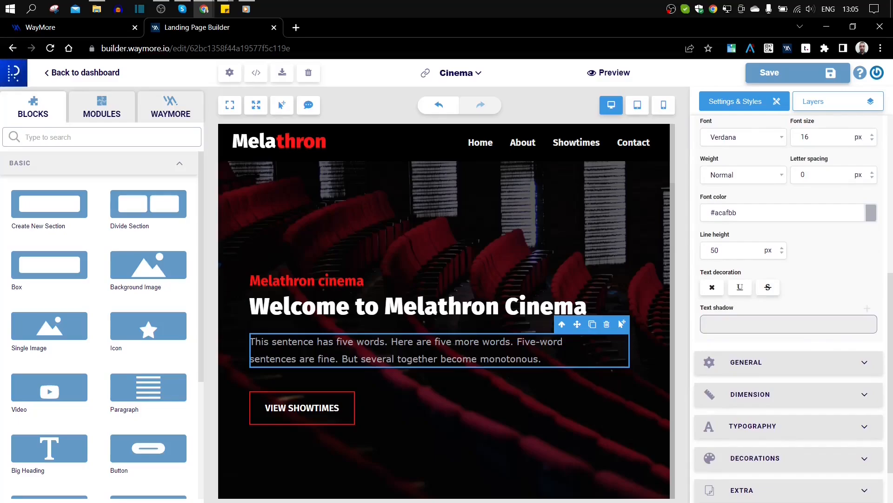
pyautogui.press('Return')
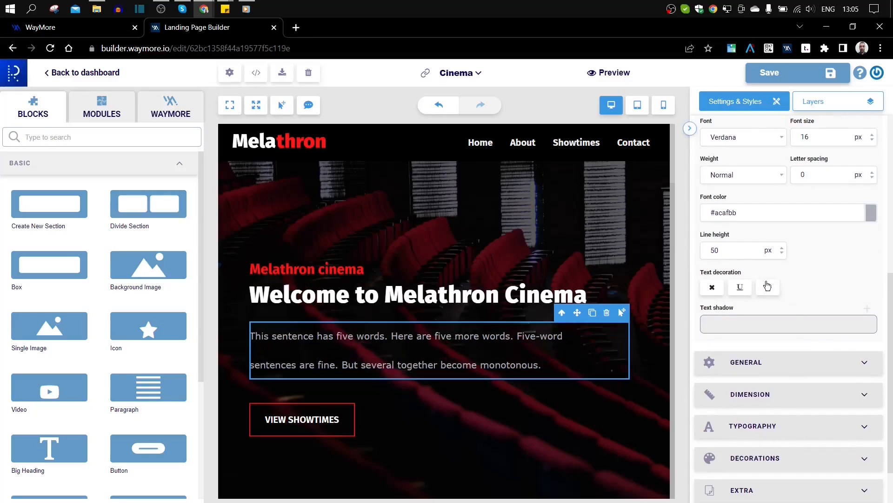
# Step: Set the paragraph's line height to 30 px and its text decoration to none
pyautogui.moveTo(718, 252); pyautogui.dragTo(682, 245)
pyautogui.write('30')
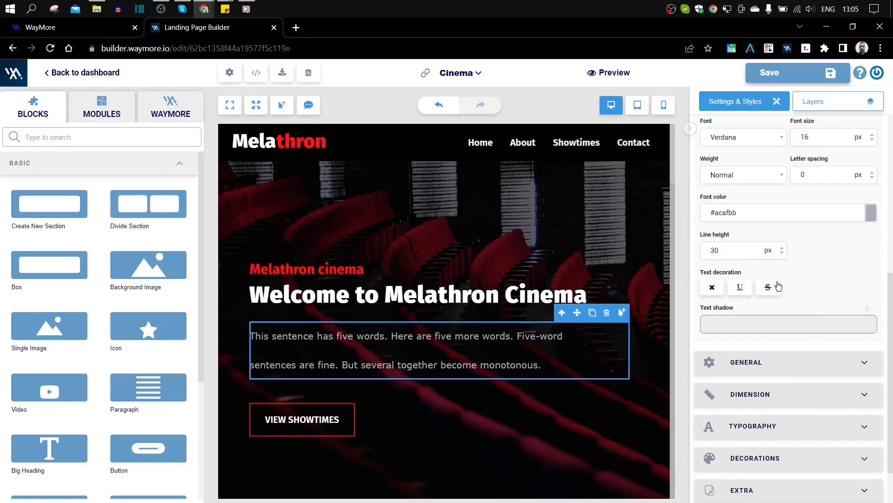
pyautogui.press('Return')
pyautogui.click(713, 288)
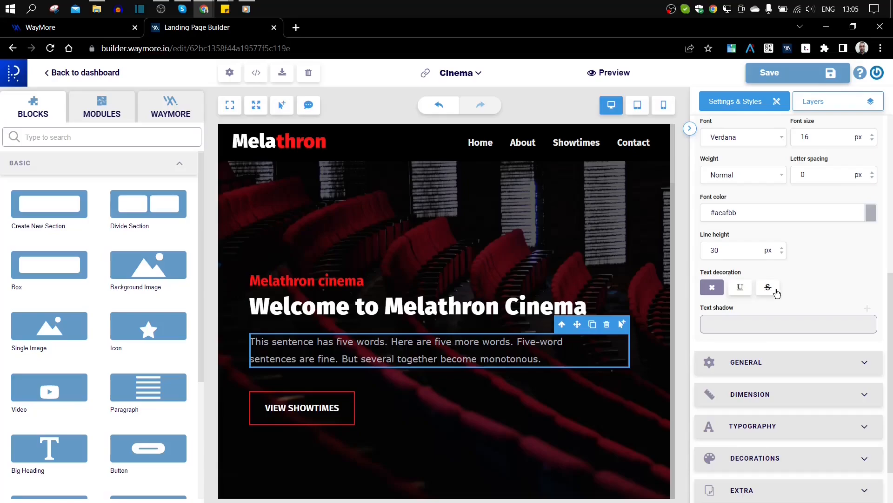
# Step: Add a text shadow layer to the paragraph, and remove that layer again
pyautogui.scroll(-1, 794, 289)
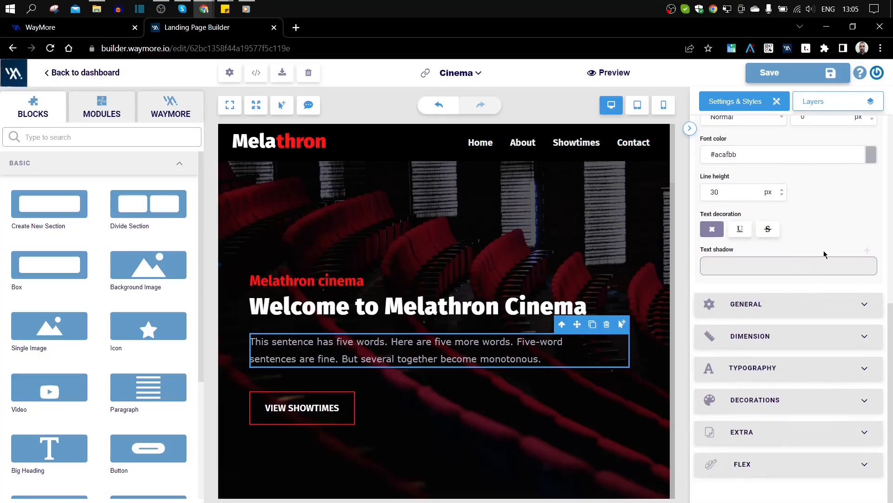
pyautogui.click(868, 252)
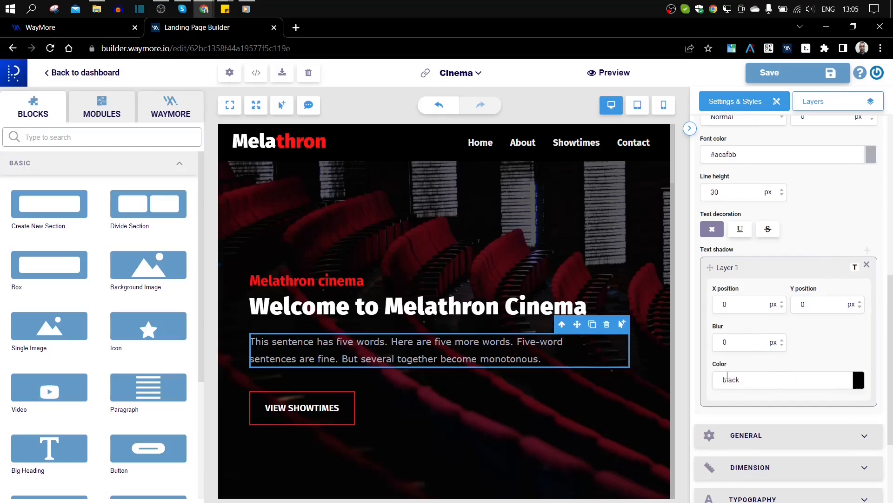
pyautogui.click(867, 265)
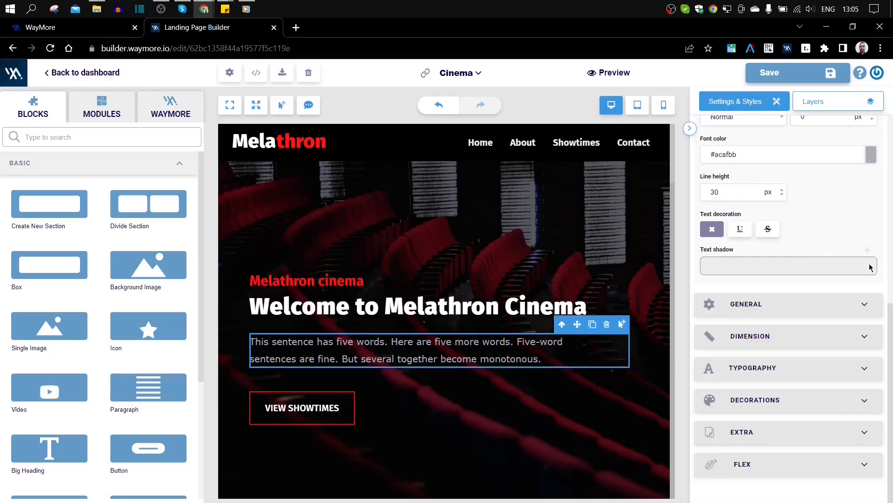
# Step: In the general settings, set the display of the column holding the hero text and showtimes button to block
pyautogui.click(863, 315)
pyautogui.scroll(-3, 864, 309)
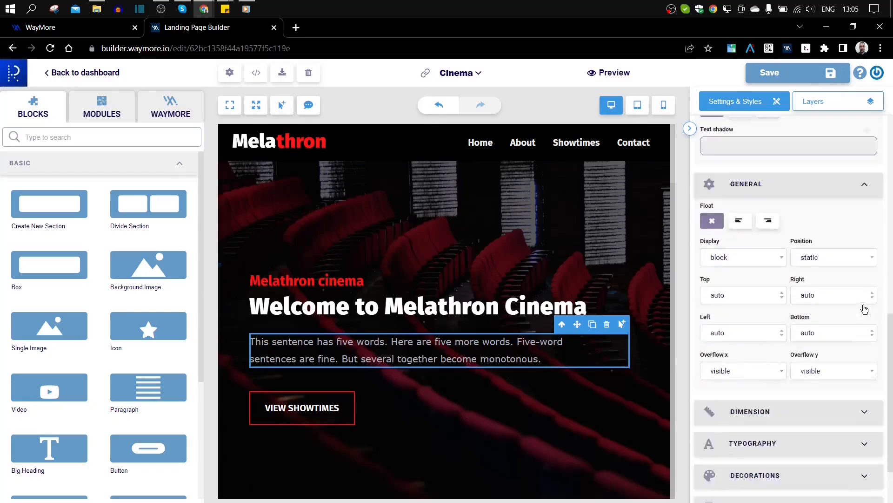
pyautogui.scroll(-2, 864, 309)
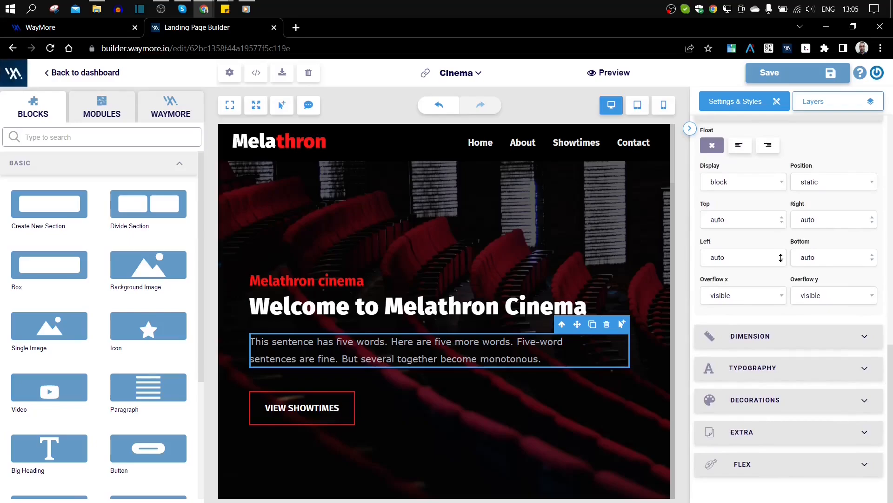
pyautogui.click(399, 202)
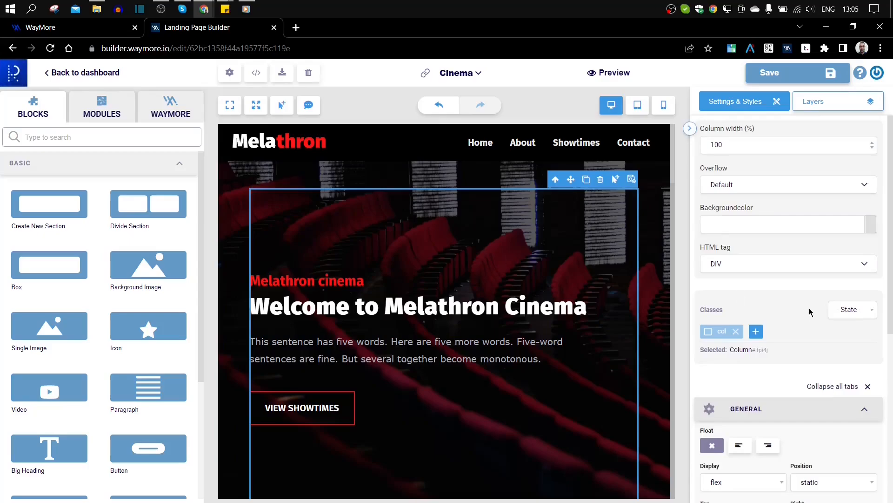
pyautogui.scroll(-5, 842, 307)
pyautogui.scroll(-1, 847, 211)
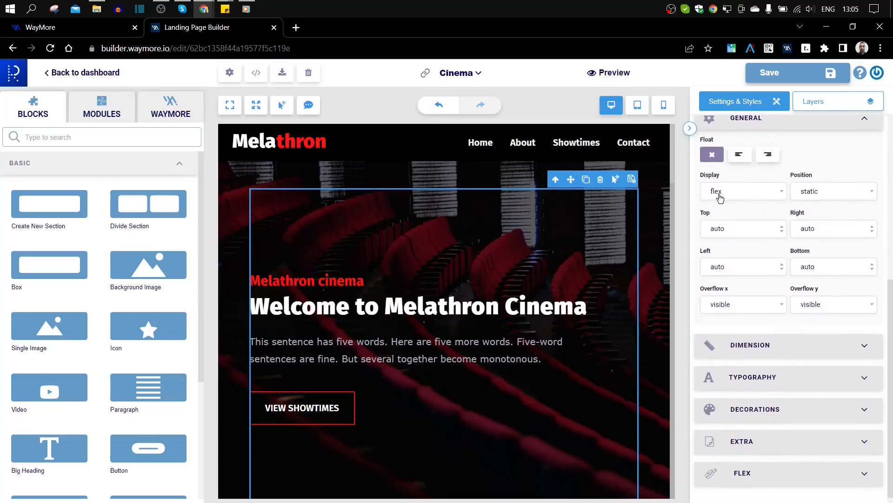
pyautogui.click(720, 192)
pyautogui.click(724, 204)
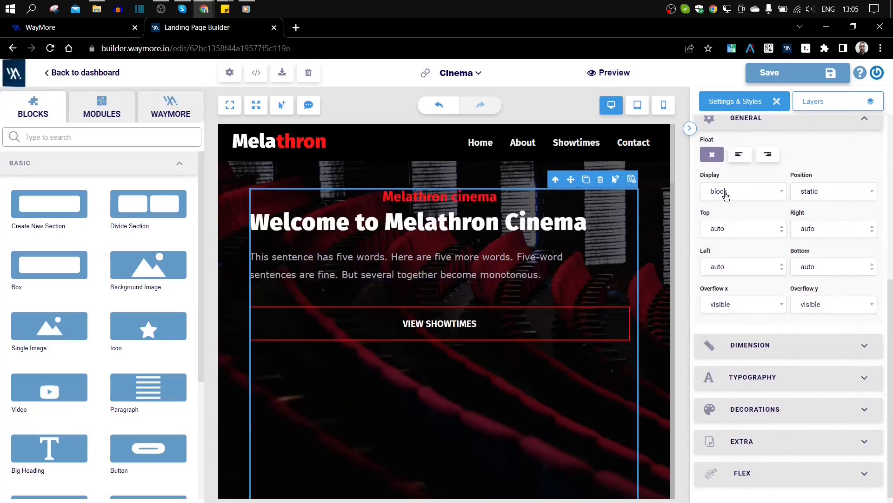
# Step: Try the inline display for the hero column and finally set its display to flex
pyautogui.click(725, 195)
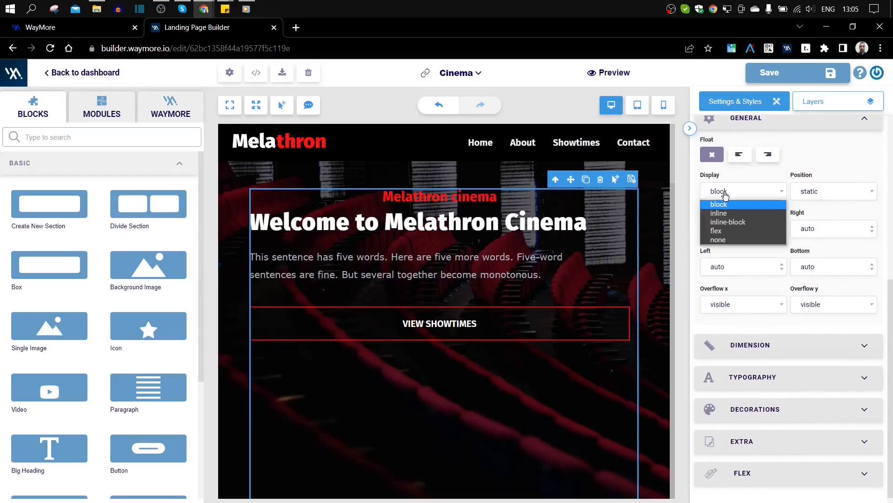
pyautogui.click(719, 213)
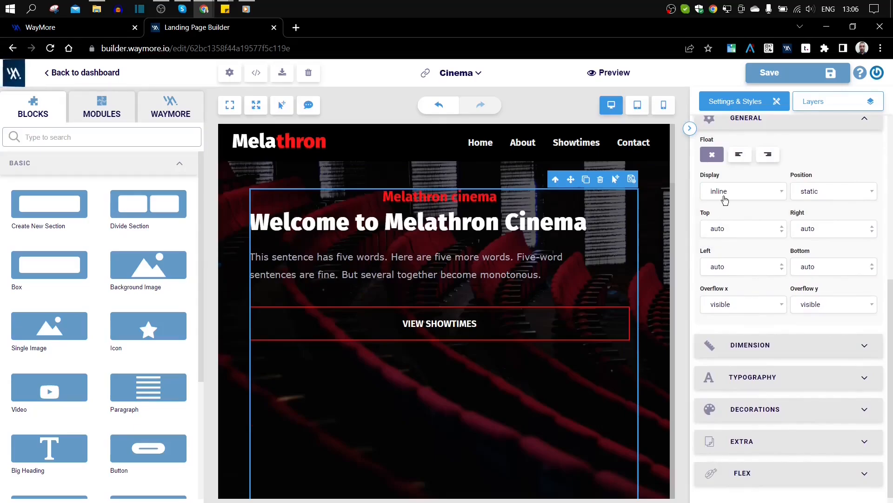
pyautogui.click(726, 195)
pyautogui.click(724, 230)
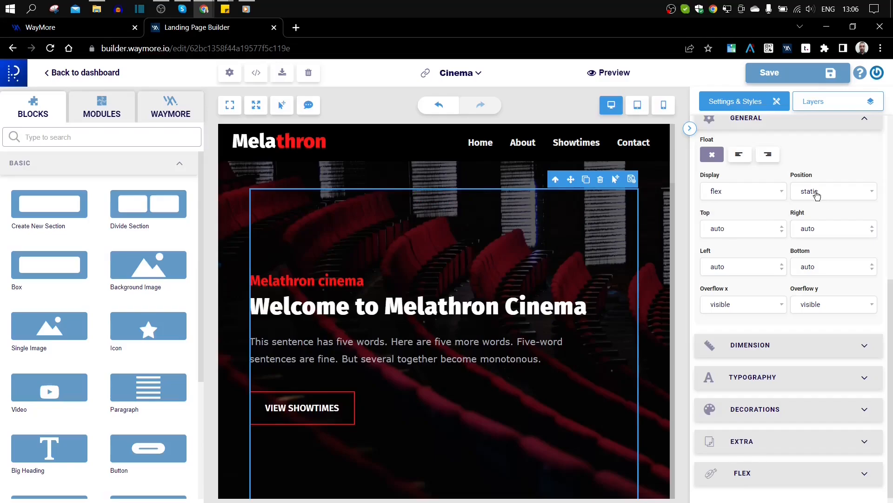
pyautogui.scroll(-4, 589, 289)
pyautogui.scroll(5, 589, 289)
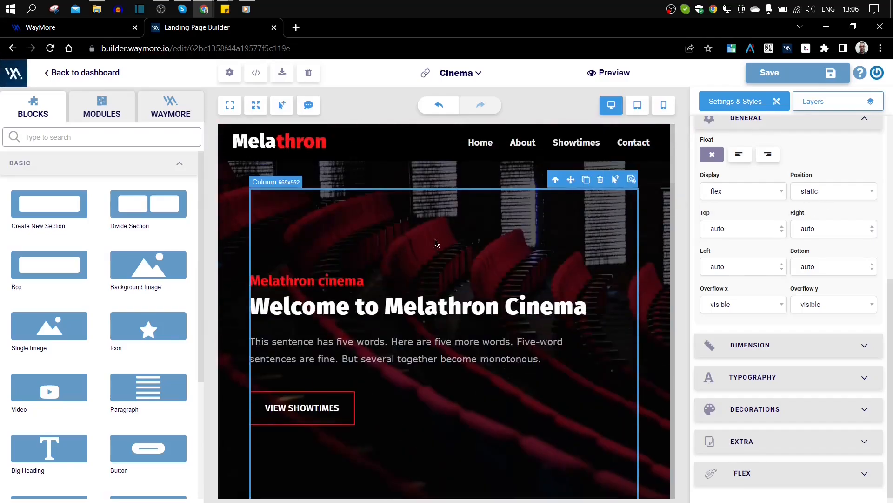
pyautogui.scroll(-4, 435, 241)
pyautogui.scroll(4, 391, 312)
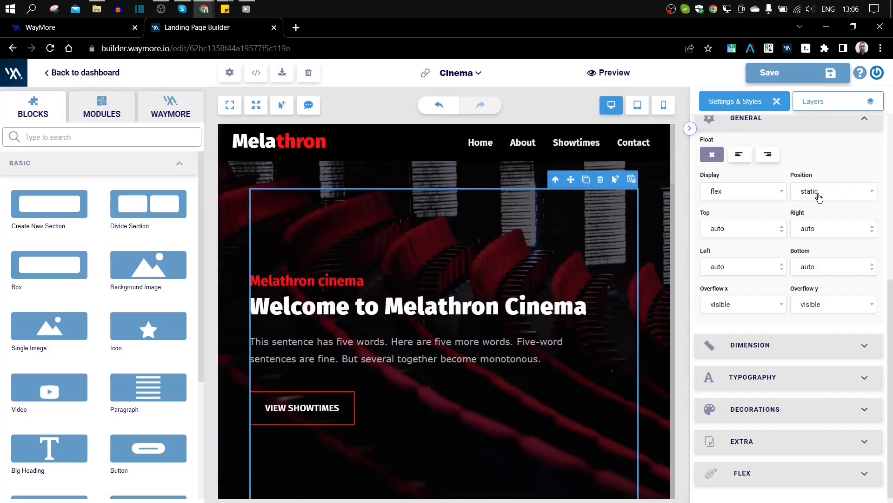
# Step: Set the hero column's position to sticky and check how it behaves when the page scrolls
pyautogui.click(851, 191)
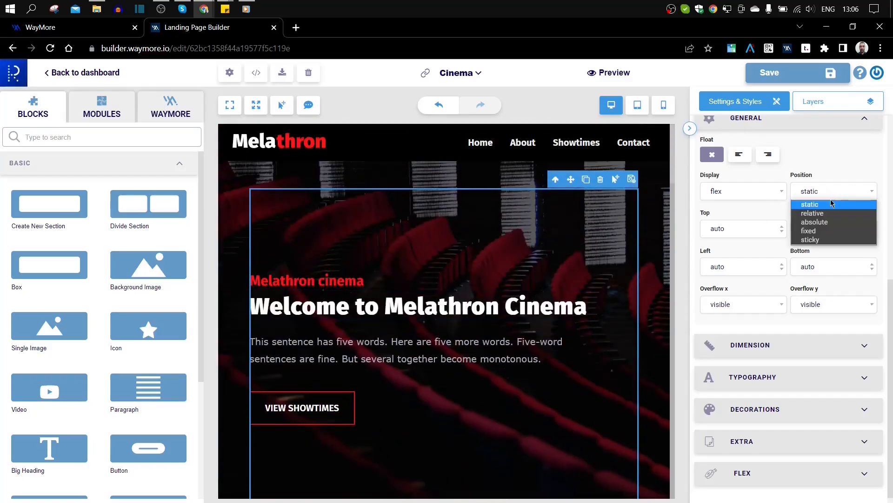
pyautogui.click(819, 240)
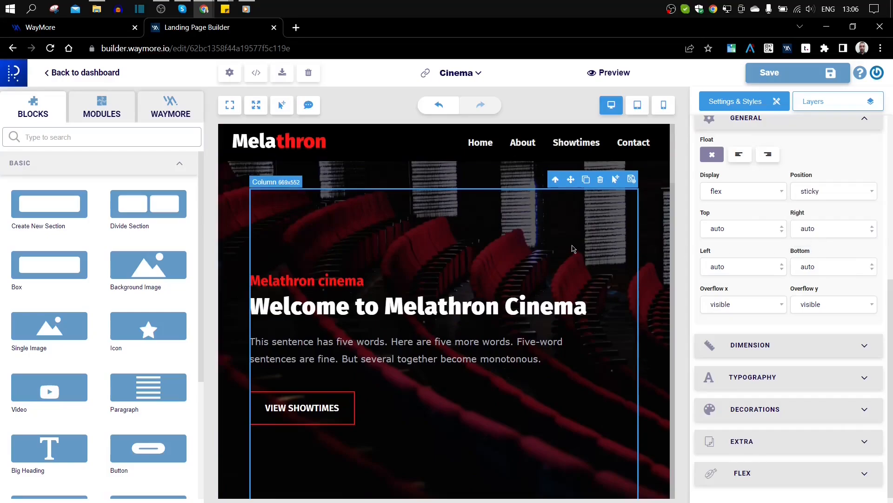
pyautogui.scroll(-4, 572, 250)
pyautogui.scroll(4, 658, 236)
# Step: Try the fixed position for the hero column, check it while the page scrolls, and restore the position to static
pyautogui.click(833, 199)
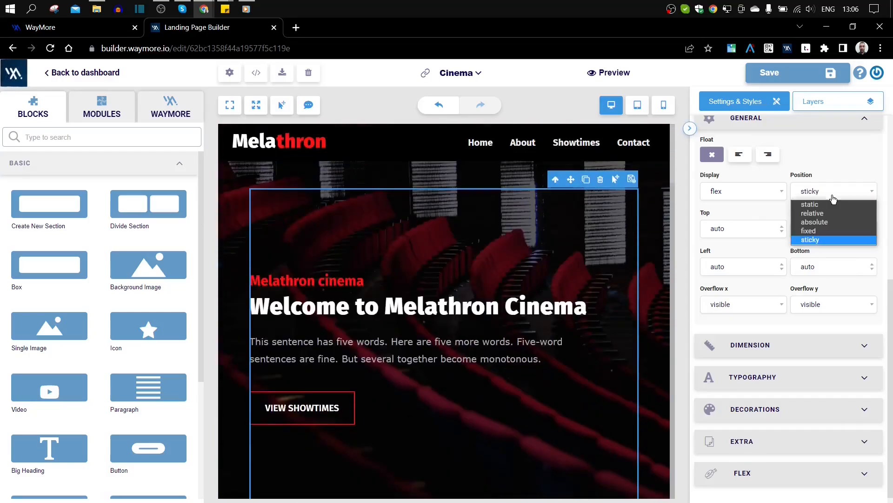
pyautogui.click(819, 230)
pyautogui.scroll(-5, 554, 269)
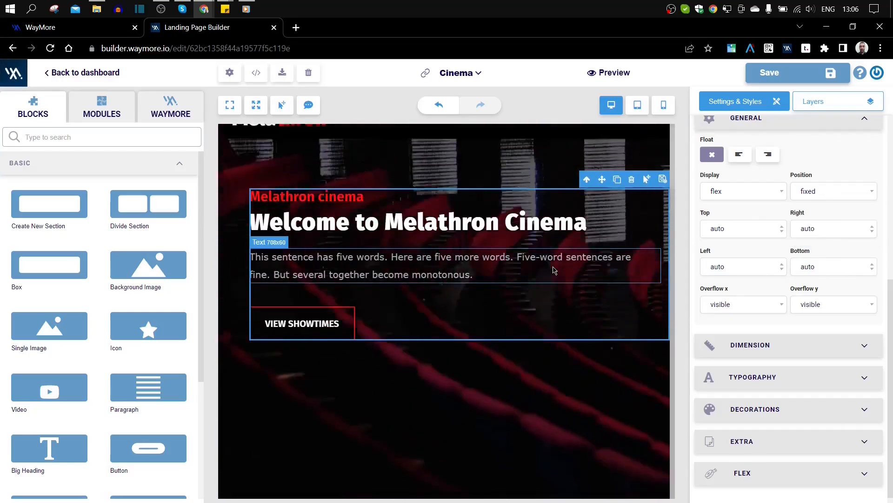
pyautogui.scroll(5, 554, 269)
pyautogui.scroll(-5, 554, 269)
pyautogui.scroll(-3, 554, 269)
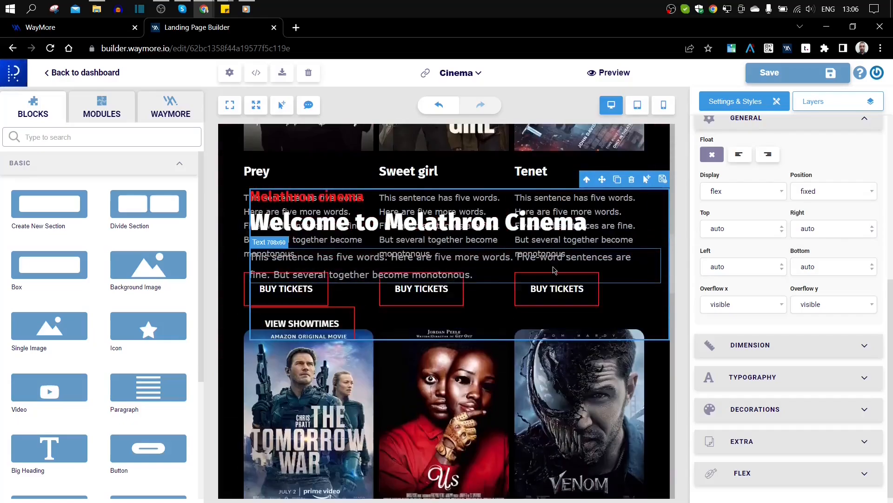
pyautogui.scroll(8, 553, 269)
pyautogui.click(814, 193)
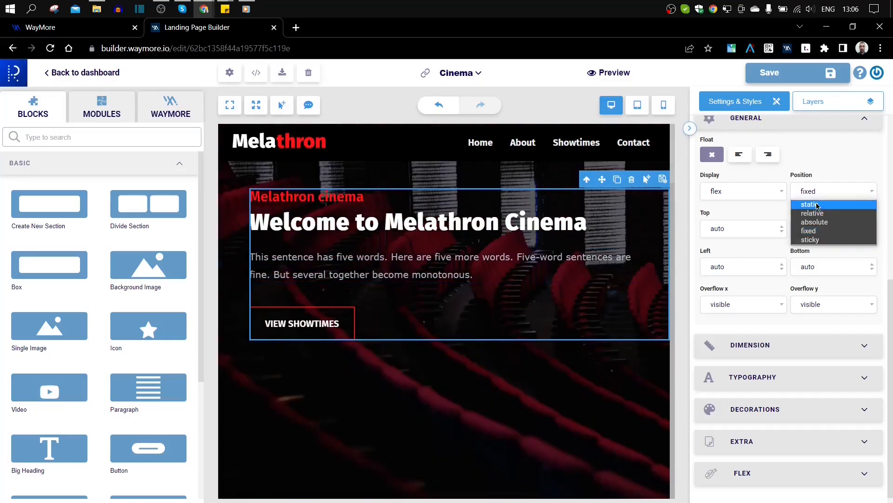
pyautogui.click(817, 204)
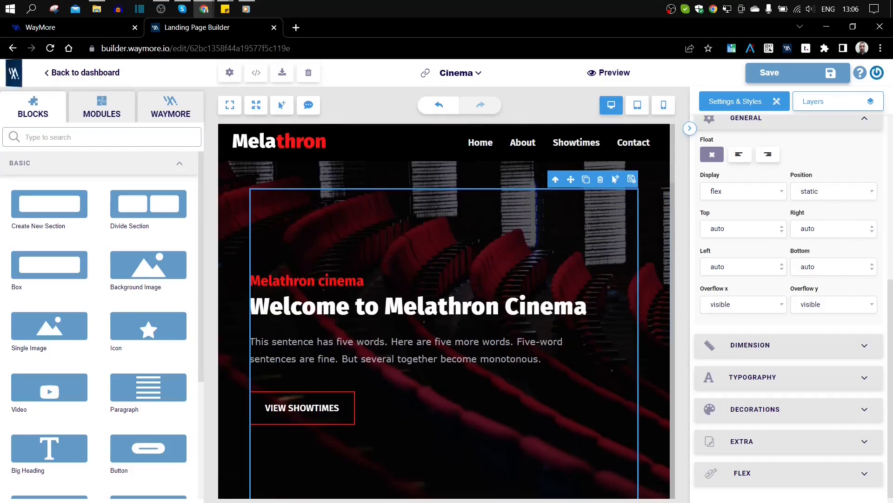
# Step: In the dimension settings, set the hero column's height to 100 px and undo that change
pyautogui.click(753, 351)
pyautogui.scroll(-4, 796, 297)
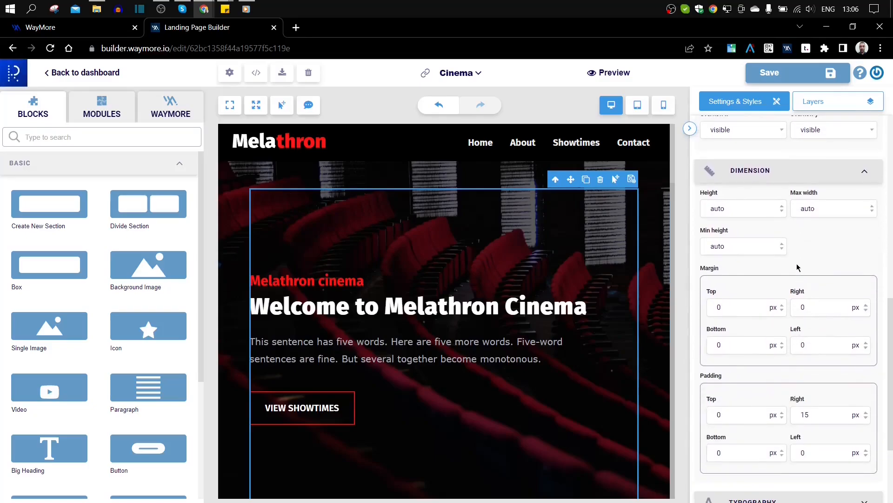
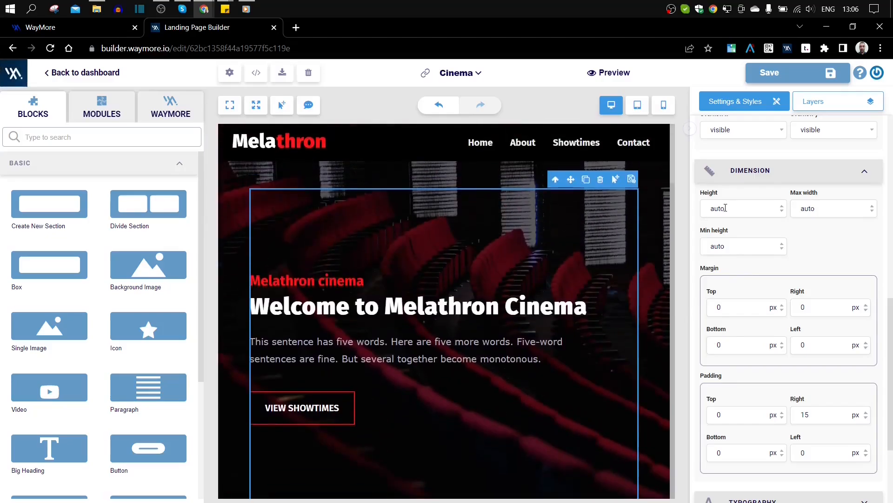
pyautogui.moveTo(726, 209); pyautogui.dragTo(619, 213)
pyautogui.write('100')
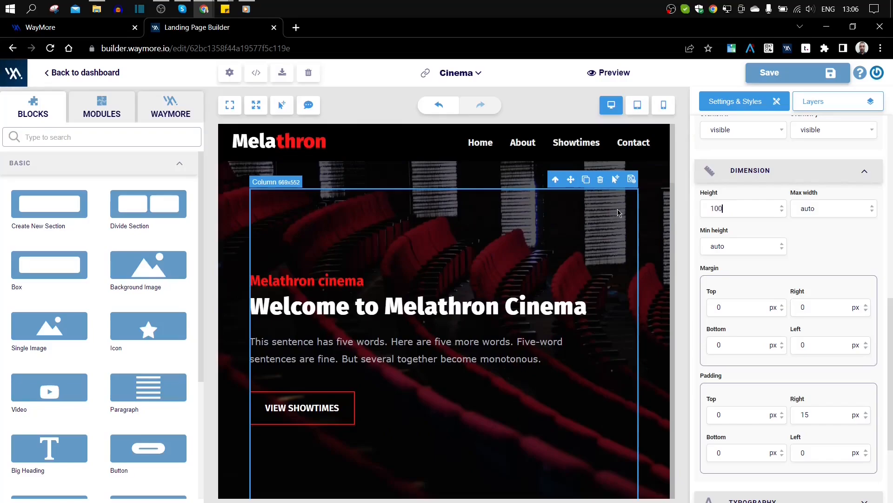
pyautogui.press('Return')
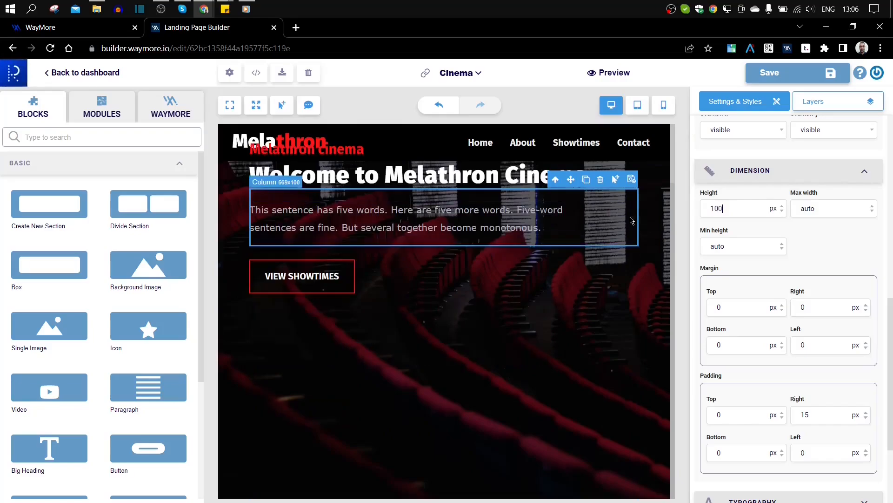
pyautogui.hotkey('ctrl', 'z')
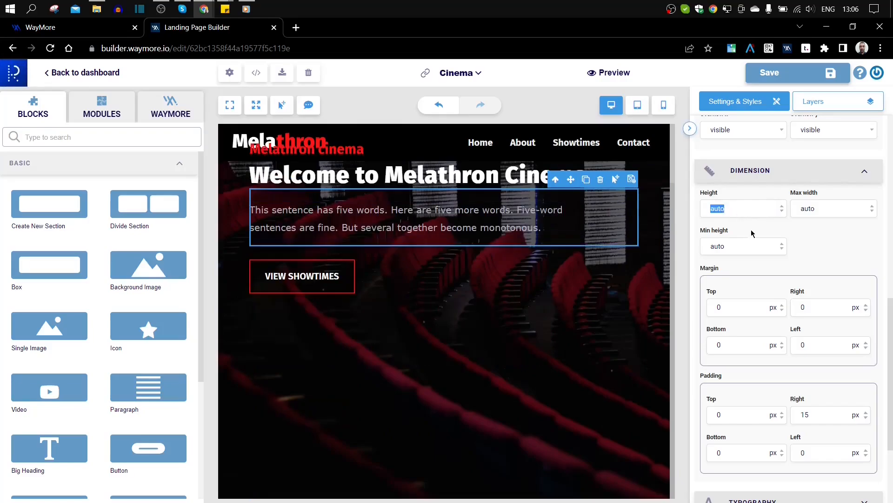
# Step: Set the hero column's top, right, bottom and left margins to 10 px each
pyautogui.doubleClick(721, 308)
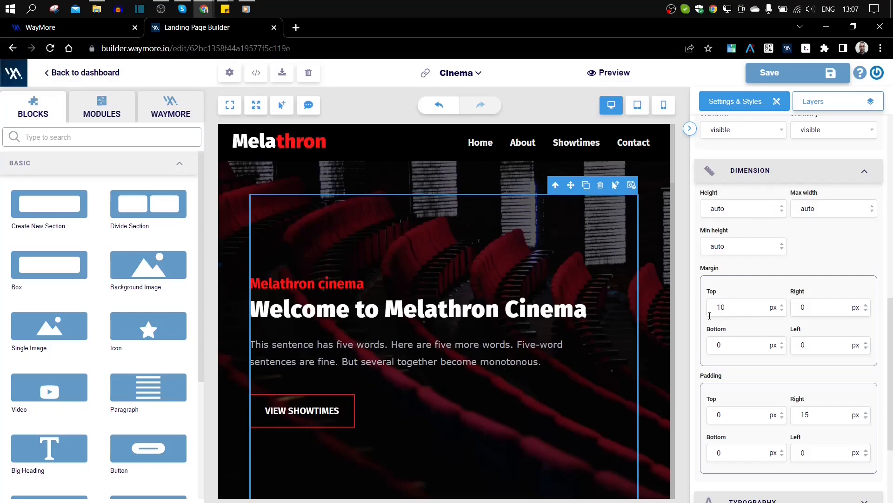
pyautogui.press('Tab')
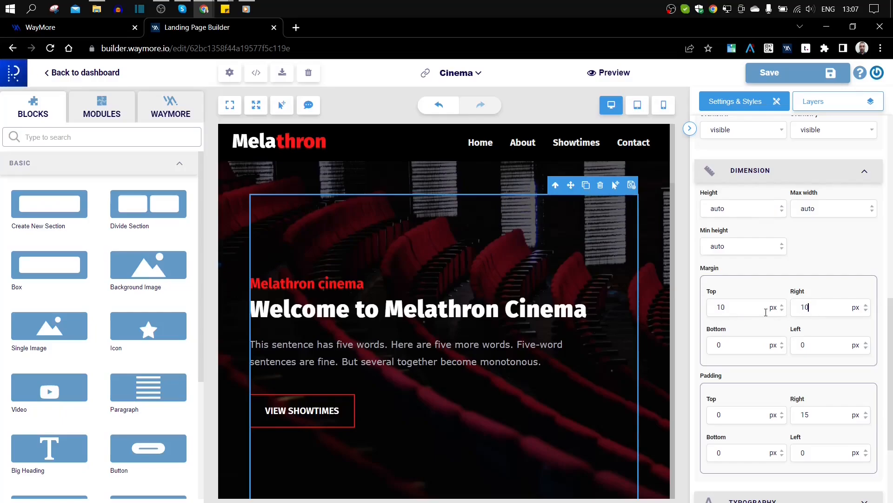
pyautogui.click(719, 344)
pyautogui.write('10')
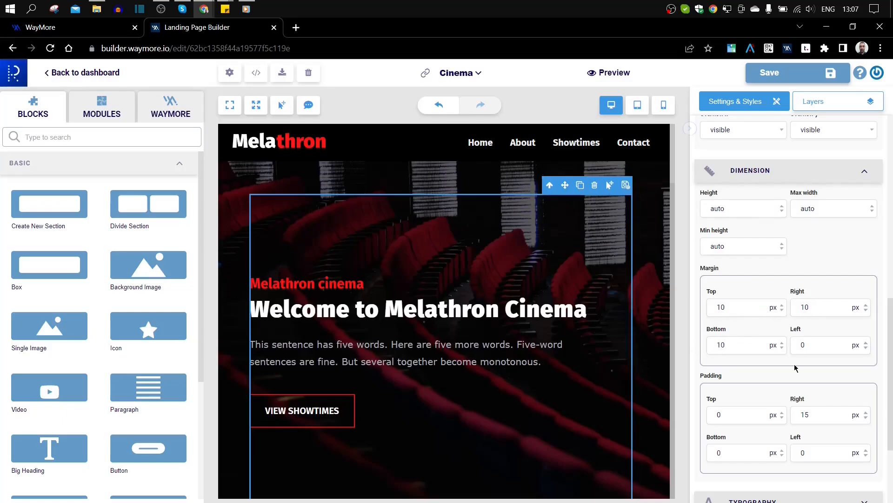
pyautogui.press('Tab')
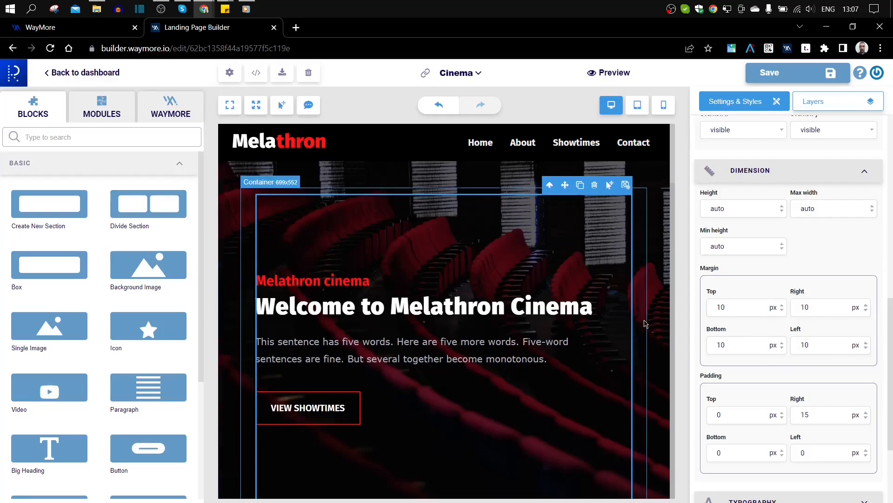
# Step: Reset all four margins of the hero column to 0 px
pyautogui.doubleClick(735, 308)
pyautogui.write('0')
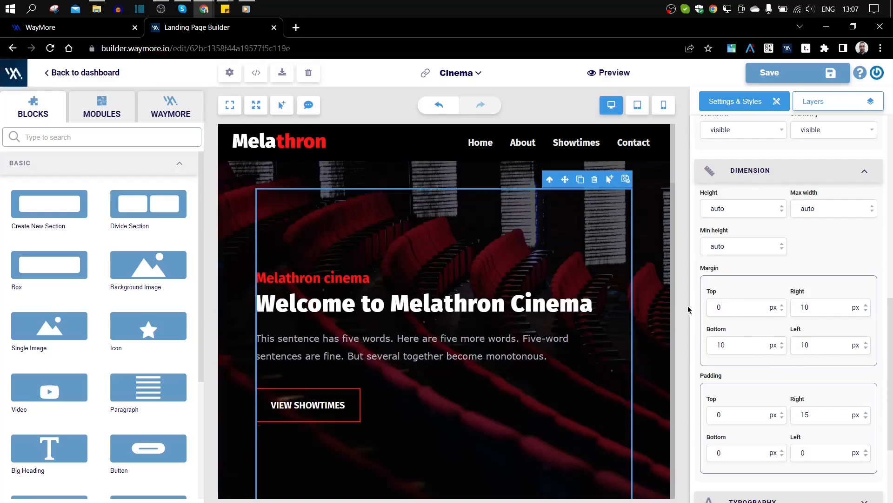
pyautogui.doubleClick(811, 308)
pyautogui.write('0')
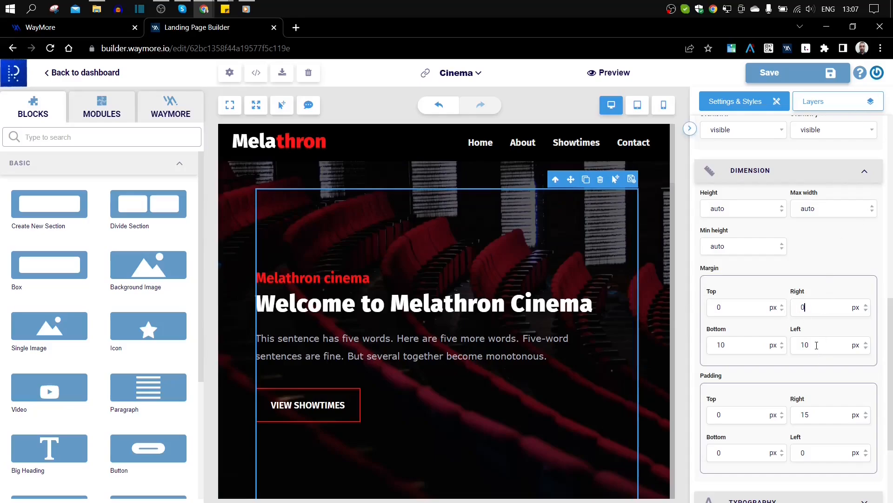
pyautogui.doubleClick(803, 345)
pyautogui.write('0')
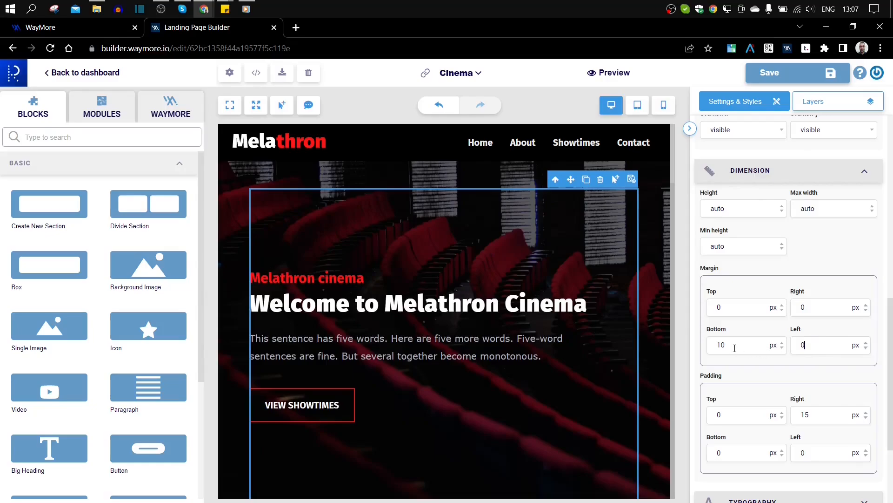
pyautogui.doubleClick(735, 345)
pyautogui.write('0')
# Step: Set the hero column's padding to 15 px on all four sides
pyautogui.scroll(-2, 765, 347)
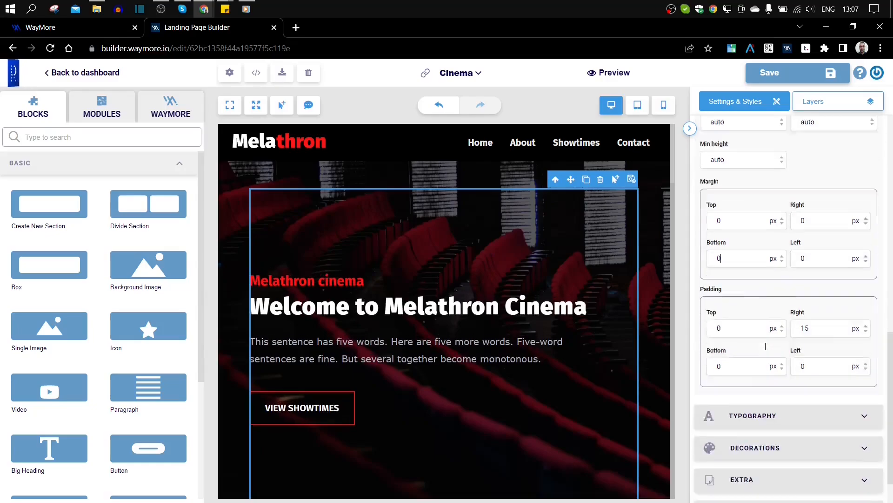
pyautogui.scroll(-1, 765, 347)
pyautogui.write('15')
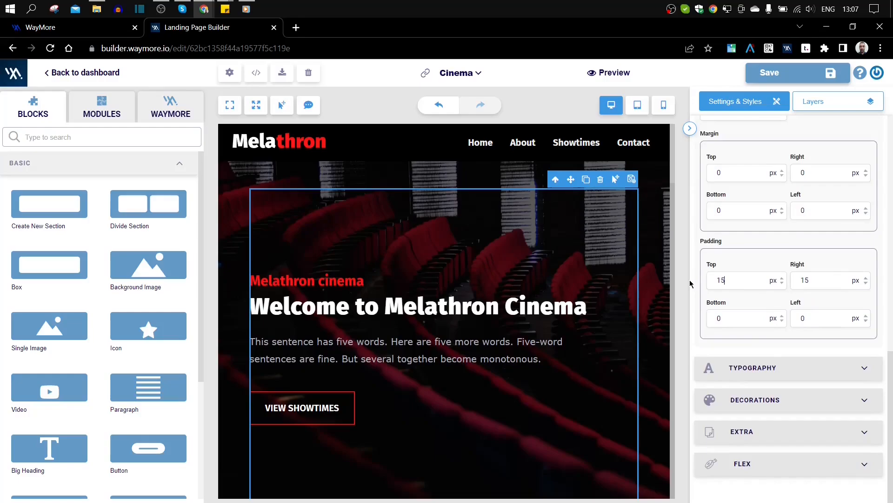
pyautogui.moveTo(812, 283); pyautogui.dragTo(781, 285)
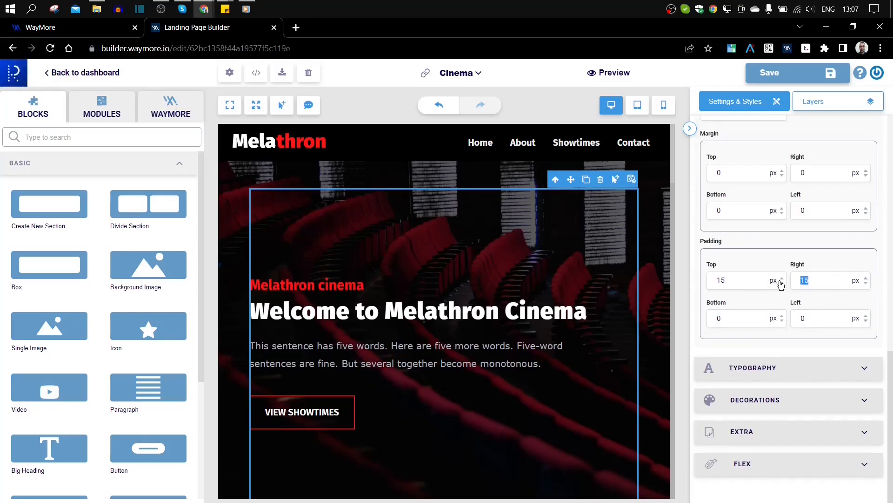
pyautogui.write('15')
pyautogui.moveTo(736, 323); pyautogui.dragTo(696, 321)
pyautogui.write('15')
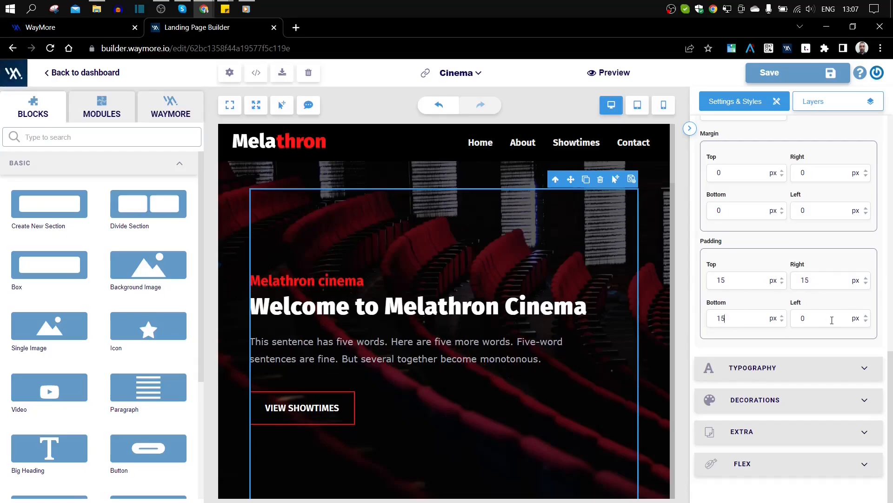
pyautogui.moveTo(832, 320); pyautogui.dragTo(778, 324)
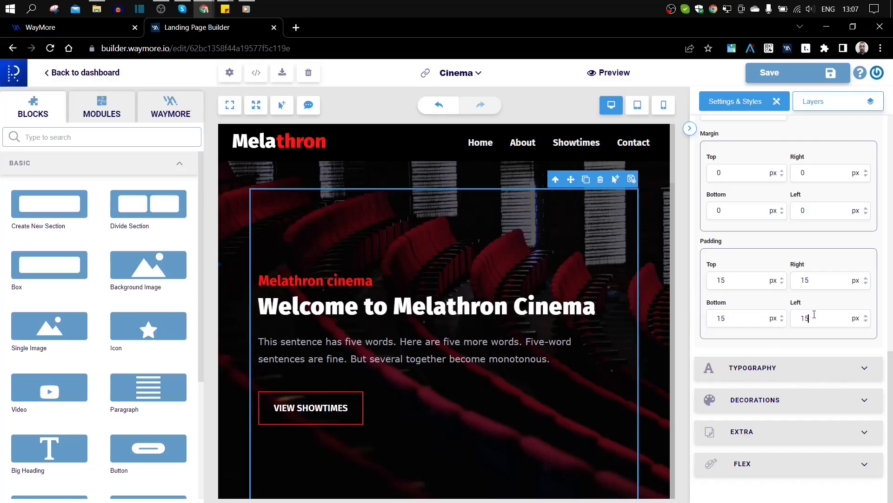
# Step: Set the hero column's left, right, top and bottom padding to 0 px
pyautogui.moveTo(816, 318); pyautogui.dragTo(790, 317)
pyautogui.write('0')
pyautogui.moveTo(815, 280); pyautogui.dragTo(703, 281)
pyautogui.write('0')
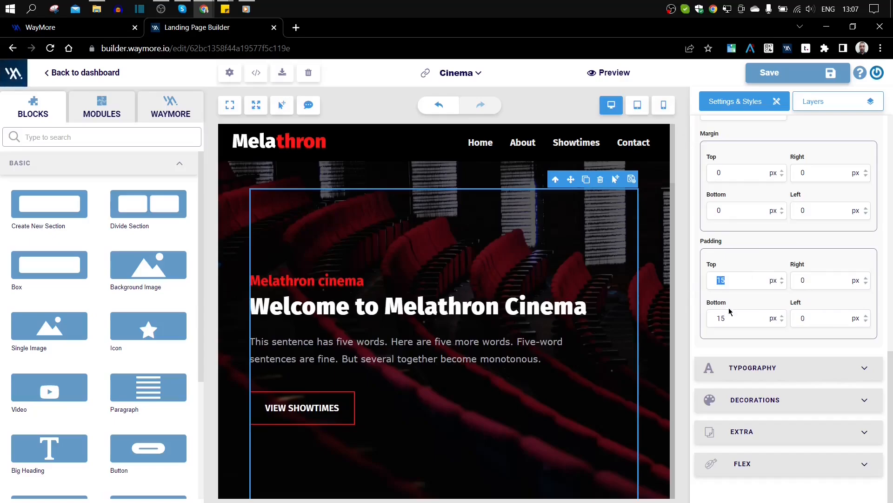
pyautogui.write('0')
pyautogui.moveTo(730, 318); pyautogui.dragTo(699, 318)
pyautogui.write('0')
# Step: Review the hero column's typography settings, and open its decoration settings to examine the opacity, border radius, background and border options
pyautogui.click(742, 368)
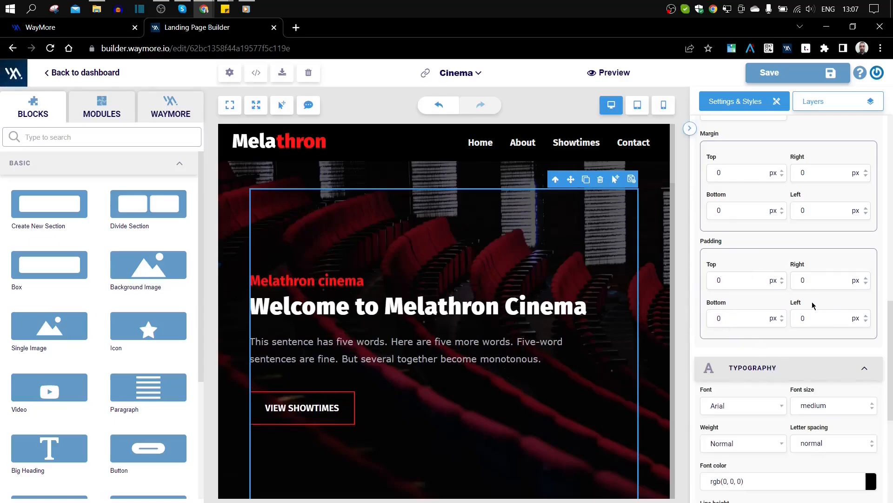
pyautogui.scroll(-5, 812, 305)
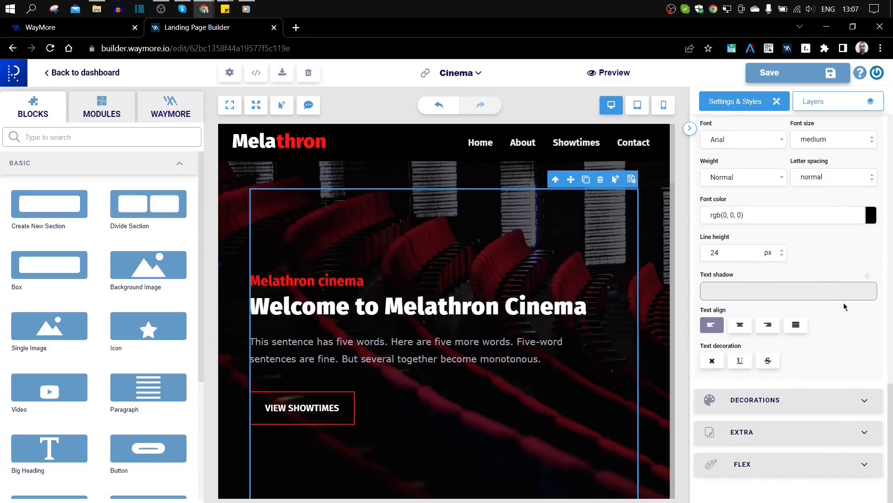
pyautogui.scroll(2, 845, 306)
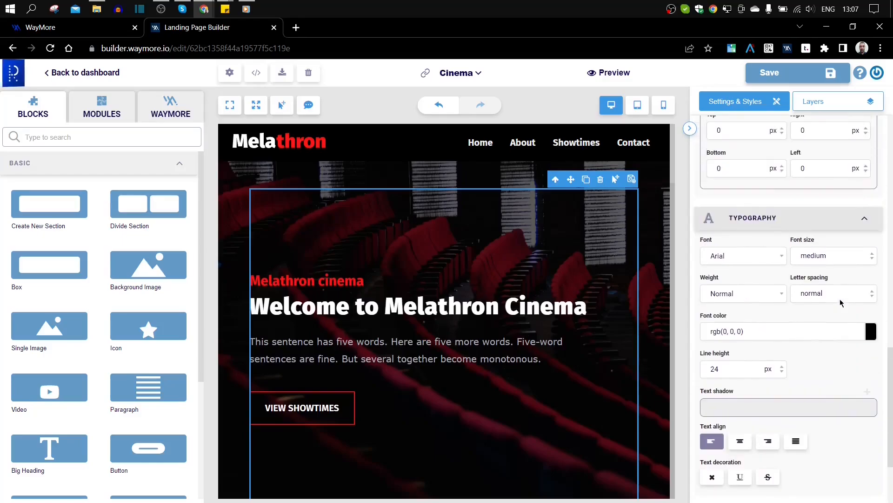
pyautogui.click(743, 222)
pyautogui.click(756, 400)
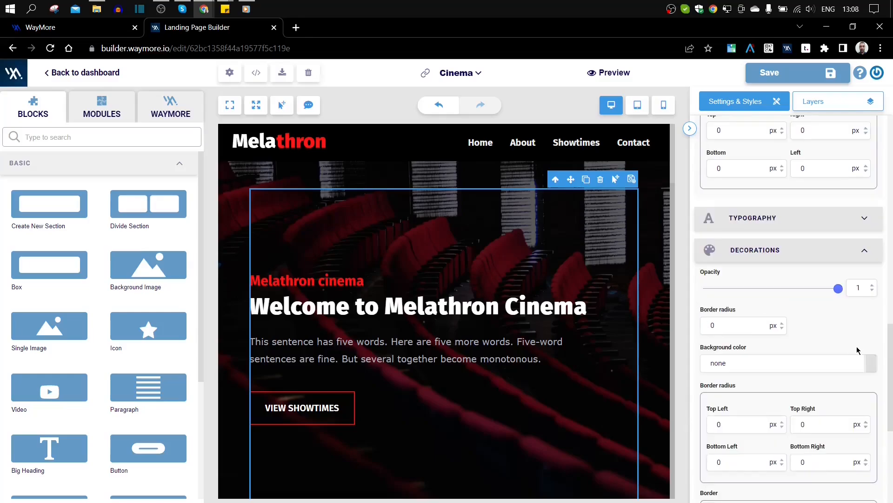
pyautogui.scroll(-2, 858, 350)
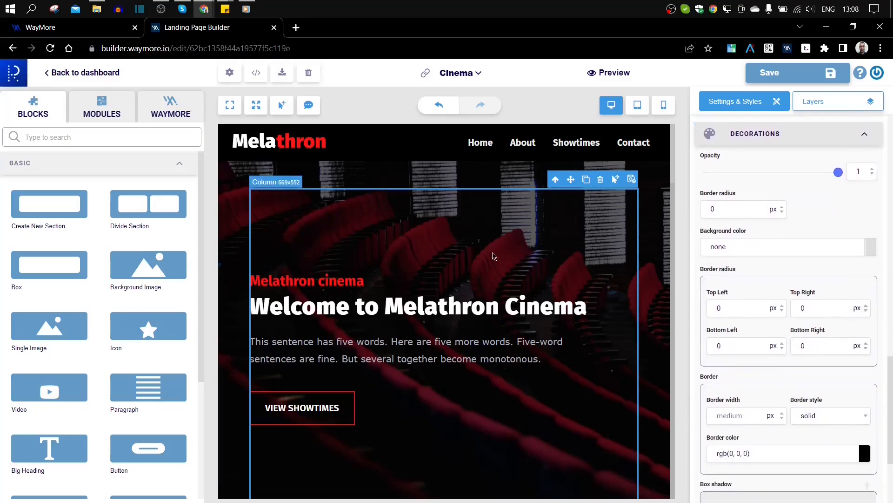
# Step: Set the hero column's border radius to 50 px and check the rounded corners on the canvas
pyautogui.moveTo(838, 172)
pyautogui.mouseDown()
pyautogui.moveTo(757, 182)
pyautogui.moveTo(838, 173)
pyautogui.mouseUp()
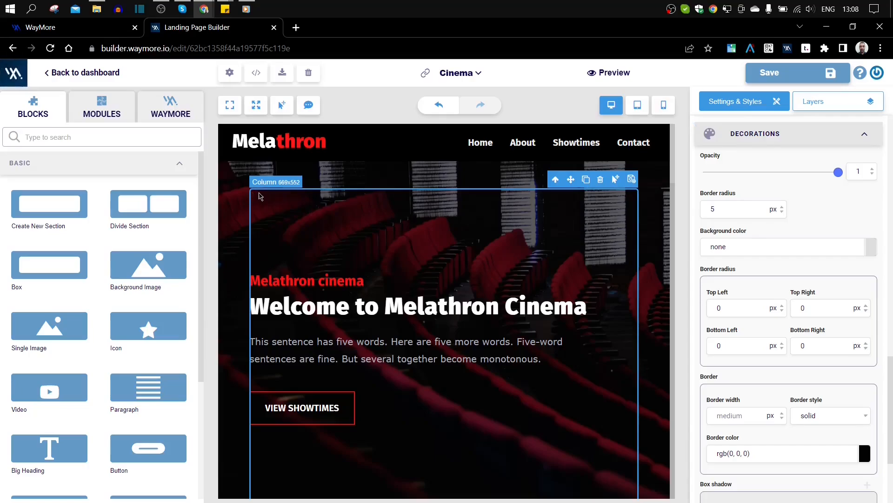
pyautogui.moveTo(724, 212); pyautogui.dragTo(684, 215)
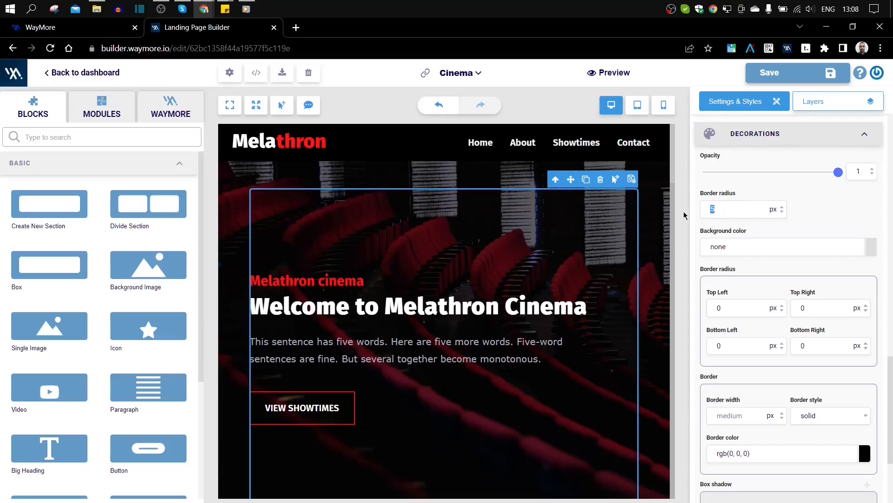
pyautogui.write('51')
pyautogui.press('BackSpace')
pyautogui.write('0')
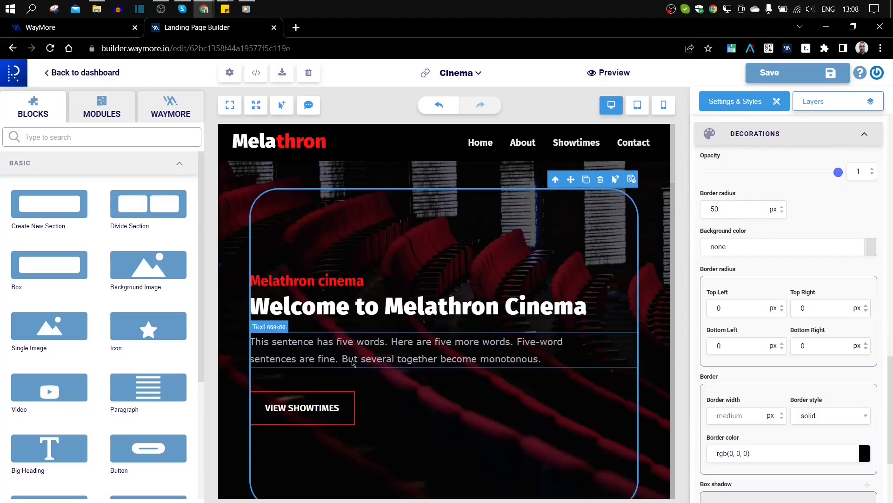
pyautogui.scroll(-2, 321, 395)
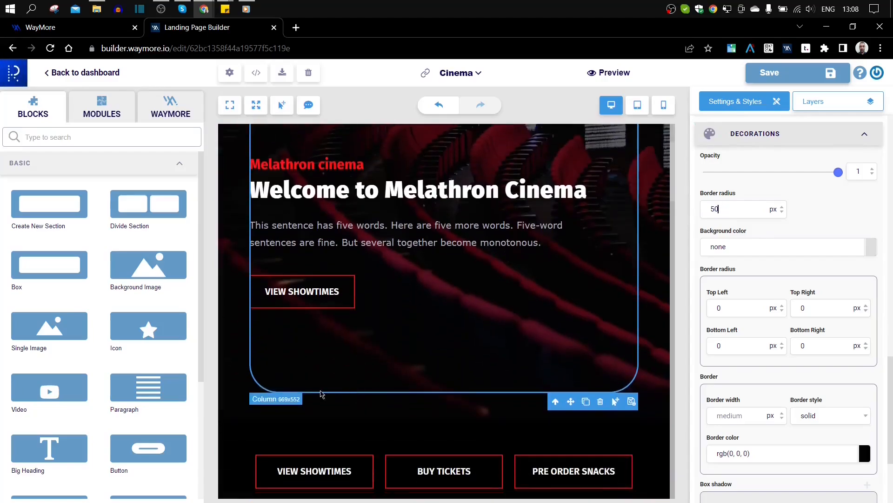
pyautogui.scroll(2, 338, 223)
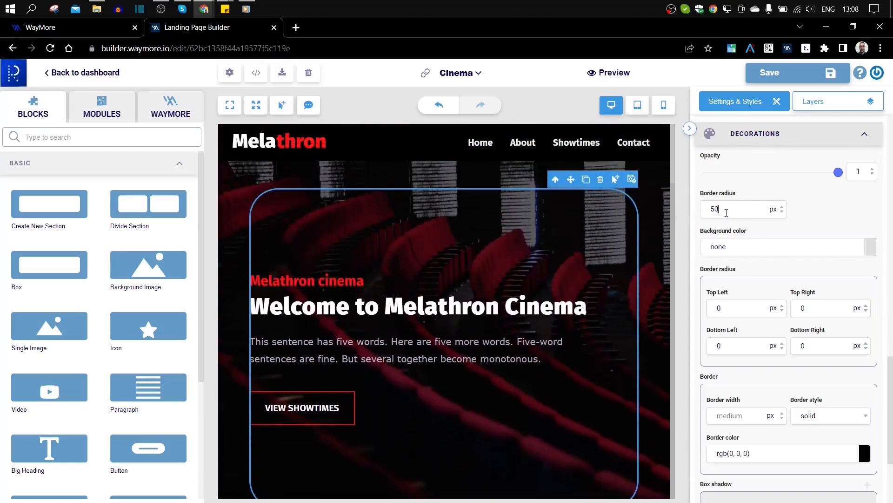
# Step: Try a 0 px border radius and the background colors #f01111 and #fcf7f7 on the hero column, and undo these changes
pyautogui.moveTo(730, 209); pyautogui.dragTo(666, 213)
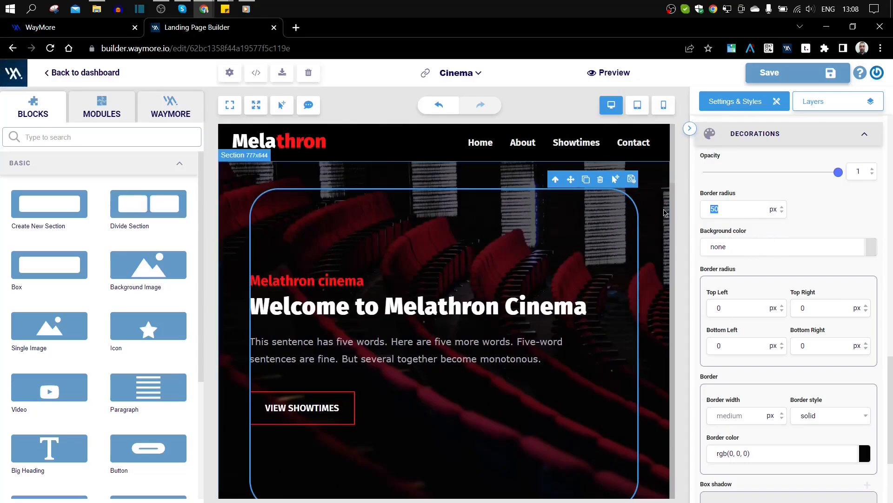
pyautogui.write('0')
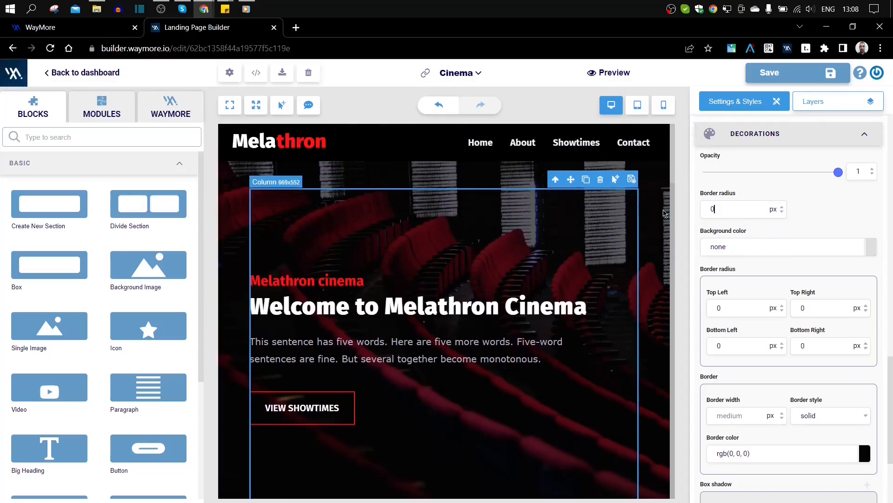
pyautogui.click(870, 247)
pyautogui.click(859, 284)
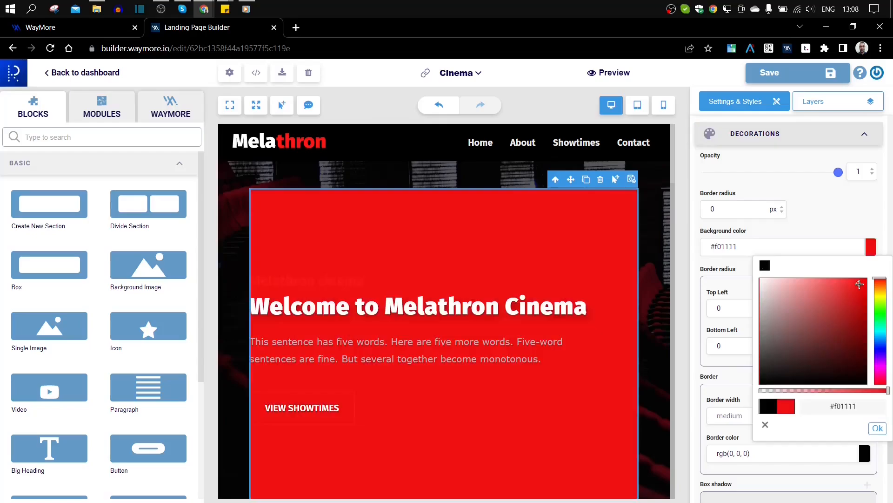
pyautogui.click(762, 281)
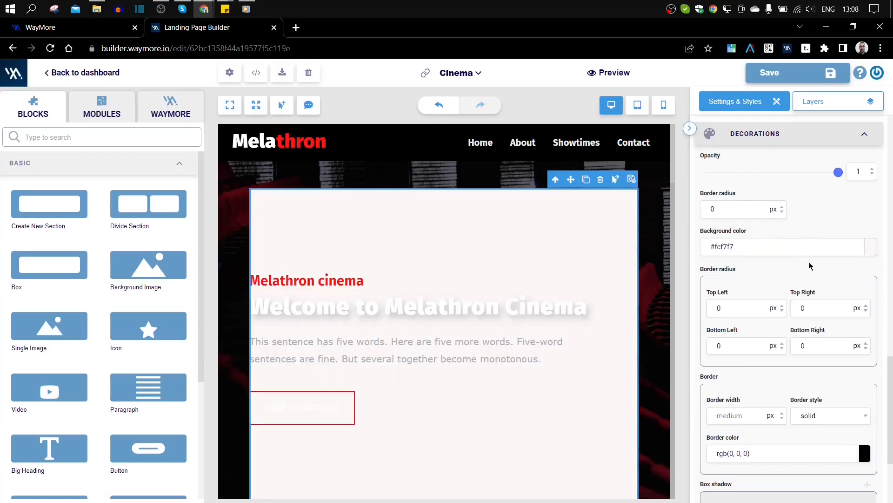
pyautogui.hotkey('ctrl', 'z')
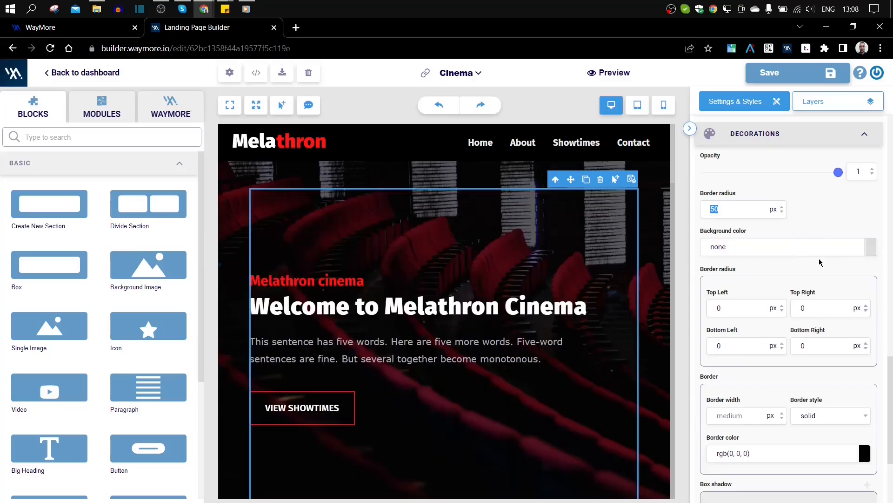
# Step: Try a 10 px border width on the hero column, and reset the width to 0 px
pyautogui.click(755, 136)
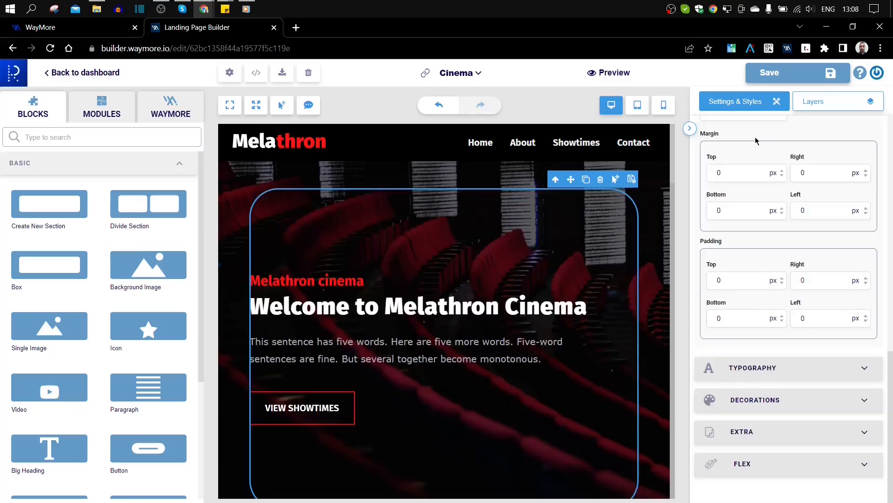
pyautogui.click(755, 399)
pyautogui.scroll(-3, 802, 322)
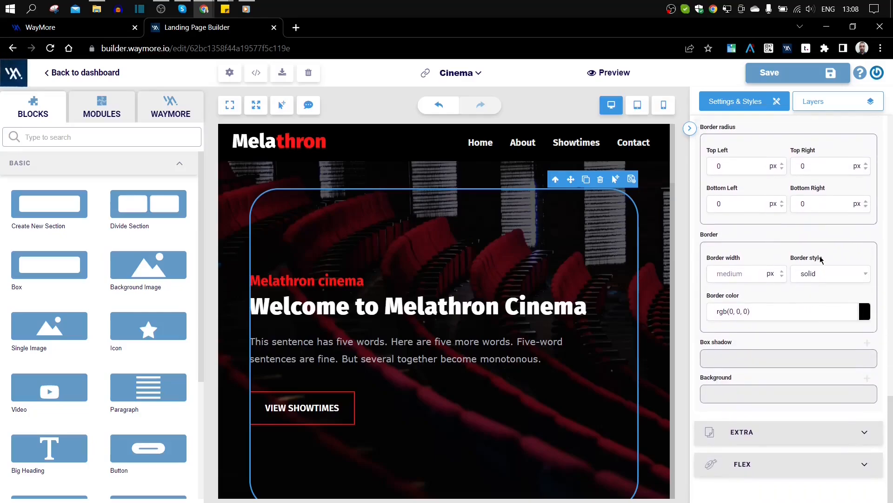
pyautogui.click(748, 275)
pyautogui.write('10')
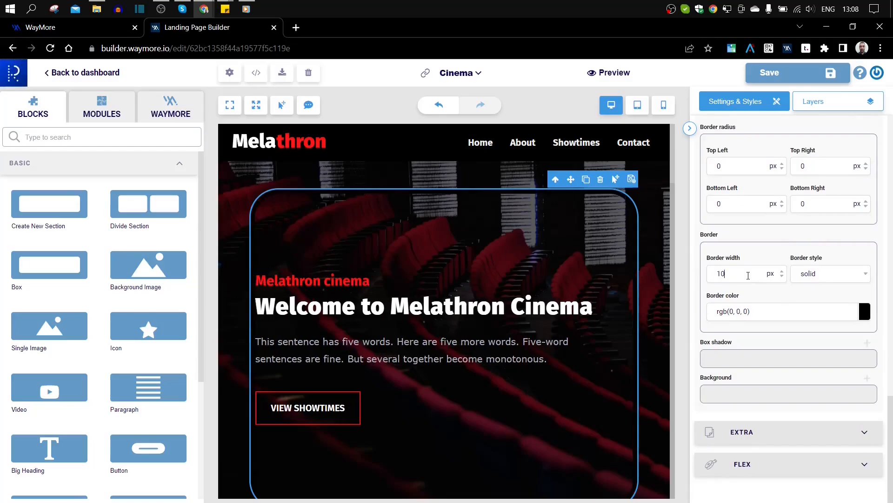
pyautogui.moveTo(748, 275); pyautogui.dragTo(715, 274)
pyautogui.write('0')
# Step: Give the hero column a dotted border 20 px wide
pyautogui.click(814, 278)
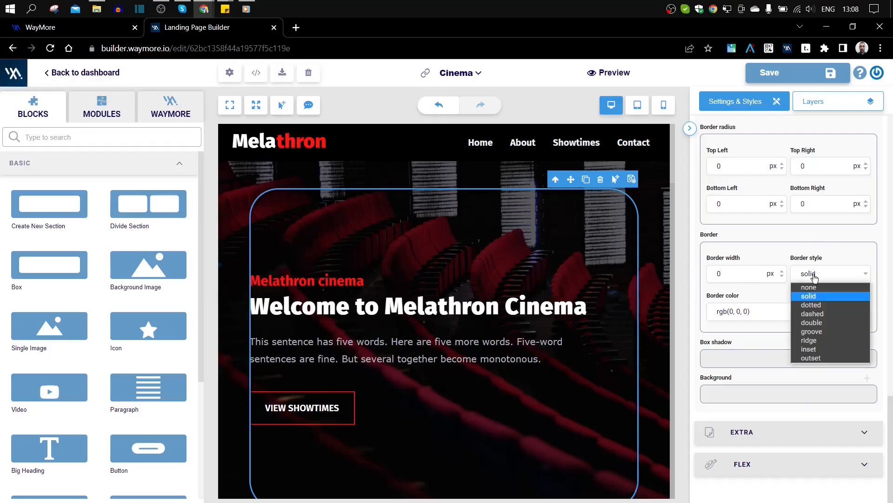
pyautogui.click(812, 304)
pyautogui.moveTo(745, 274); pyautogui.dragTo(702, 274)
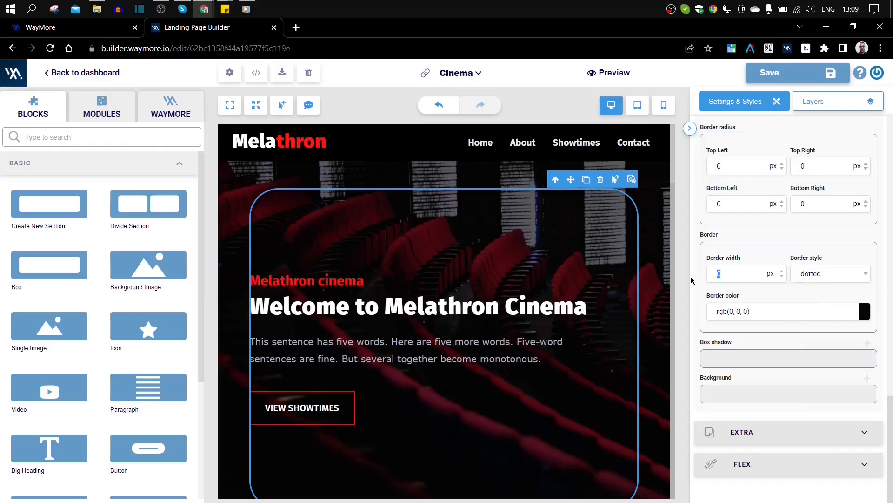
pyautogui.write('20')
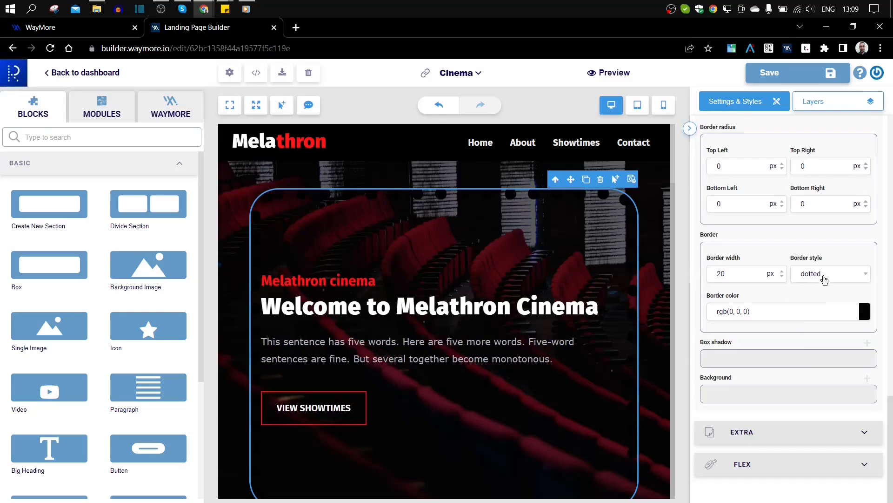
# Step: Change the hero column's border style to double and its border color to red #f80f0f
pyautogui.click(824, 280)
pyautogui.click(820, 327)
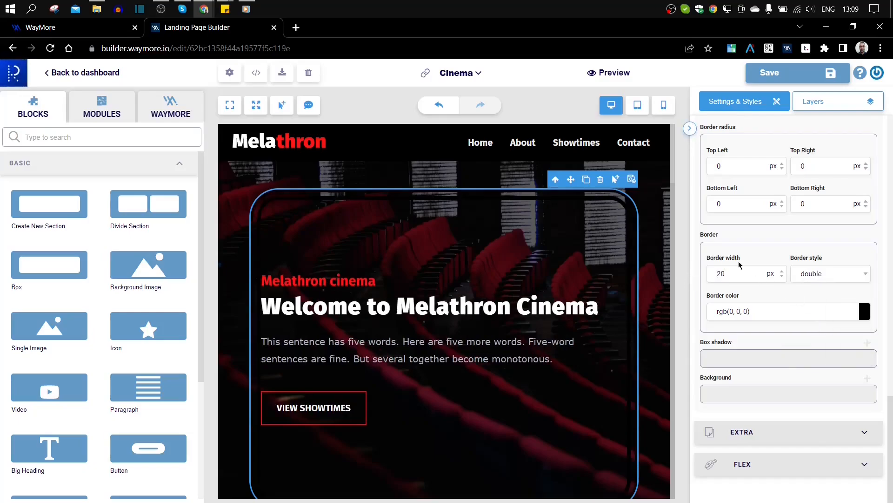
pyautogui.click(864, 315)
pyautogui.click(860, 142)
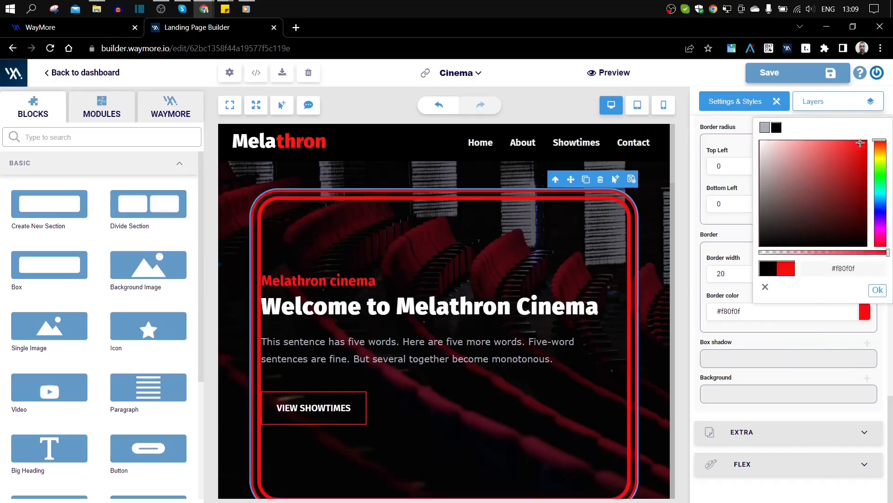
pyautogui.click(877, 290)
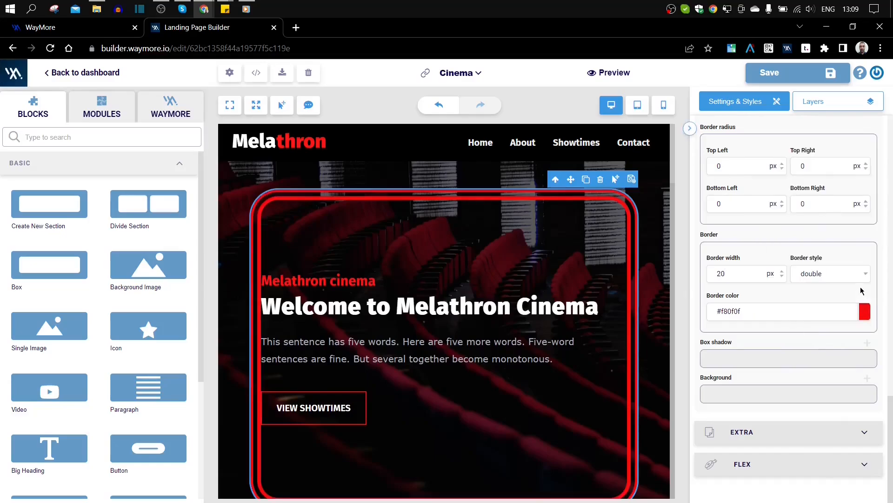
# Step: Try the groove, outset and solid border styles on the hero column, and settle on groove
pyautogui.click(825, 278)
pyautogui.click(817, 332)
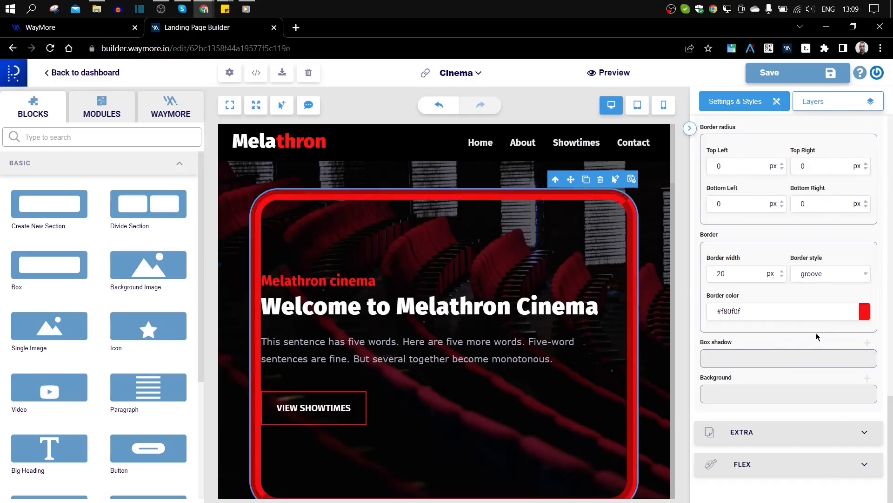
pyautogui.click(824, 279)
pyautogui.click(812, 358)
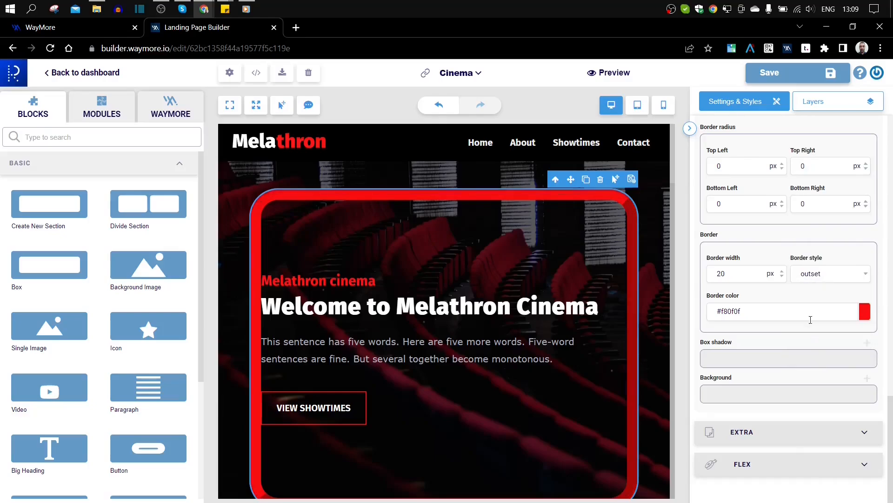
pyautogui.click(809, 278)
pyautogui.click(809, 296)
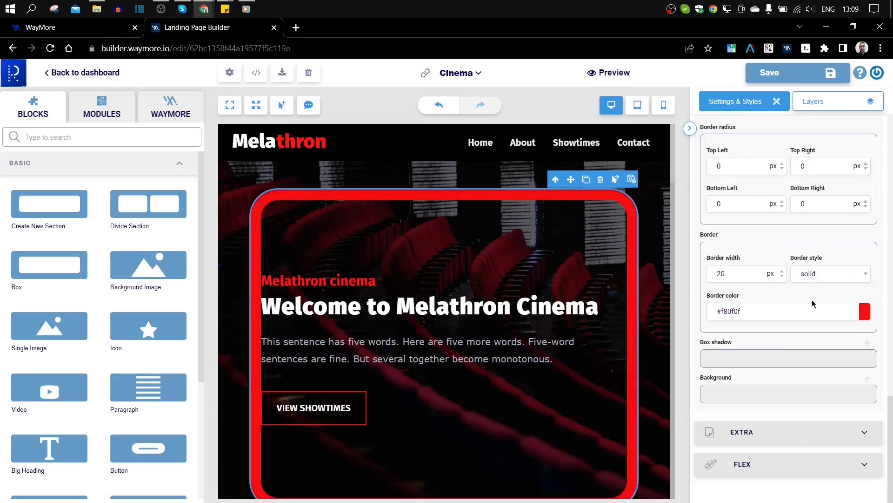
pyautogui.click(811, 276)
pyautogui.click(812, 331)
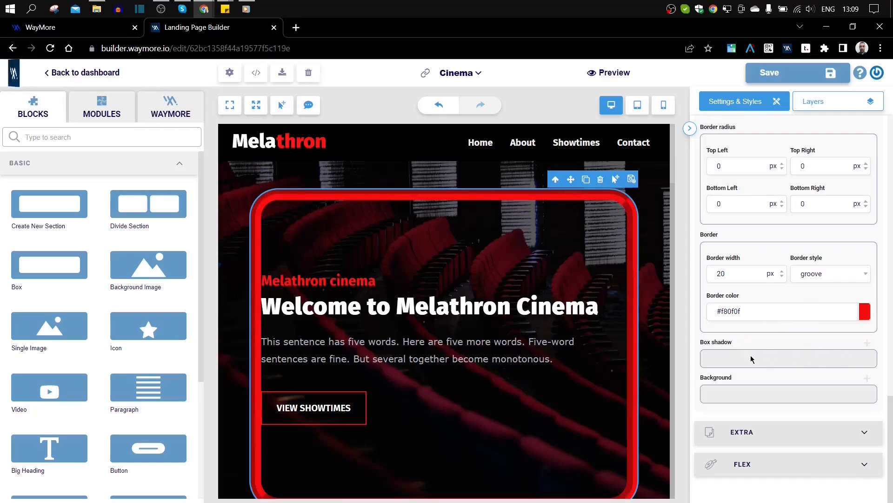
# Step: Add a box shadow layer to the hero column and apply #000000 as its color
pyautogui.click(868, 345)
pyautogui.scroll(-3, 736, 379)
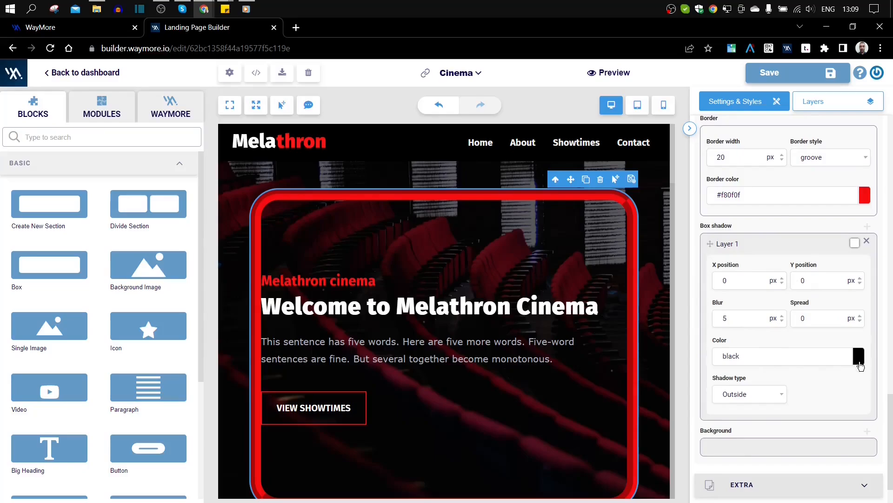
pyautogui.click(862, 367)
pyautogui.click(882, 235)
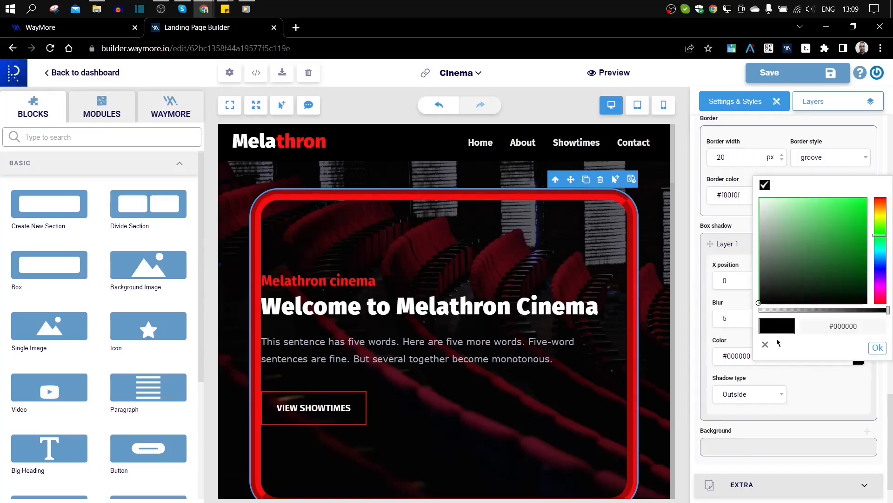
pyautogui.click(878, 348)
# Step: Set the box shadow's X position and Y position to 10 px each
pyautogui.doubleClick(742, 278)
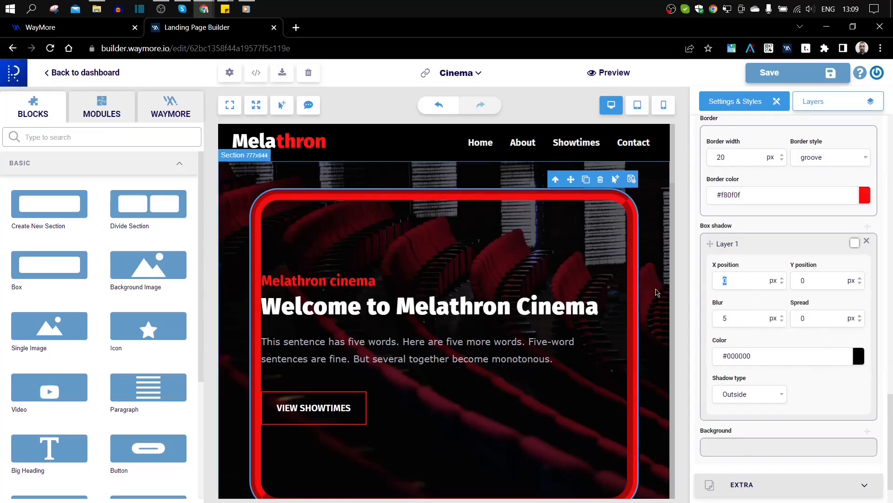
pyautogui.write('10')
pyautogui.press('Return')
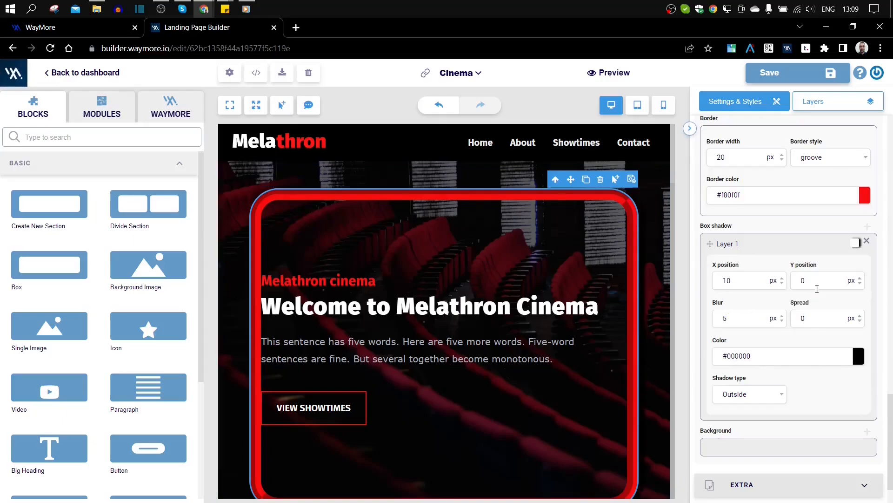
pyautogui.moveTo(816, 285); pyautogui.dragTo(790, 287)
pyautogui.write('10')
# Step: Change the hero column's box shadow color to green #0df12e
pyautogui.click(860, 357)
pyautogui.click(860, 190)
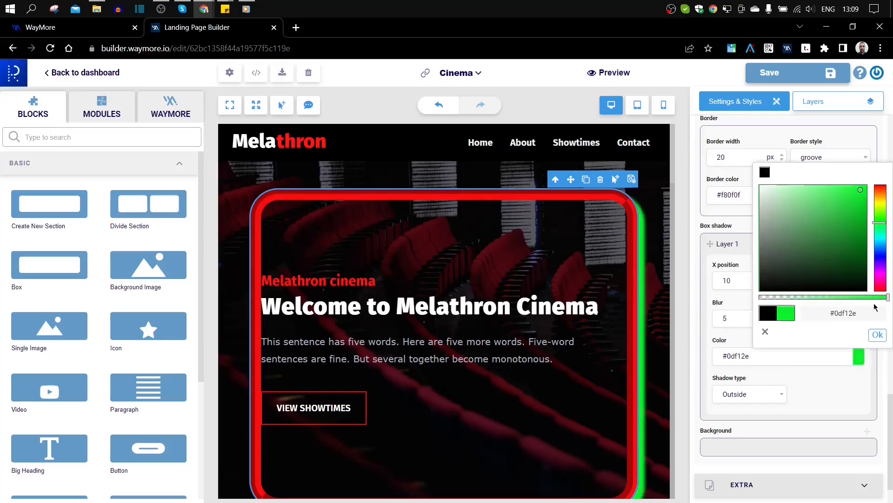
pyautogui.click(853, 354)
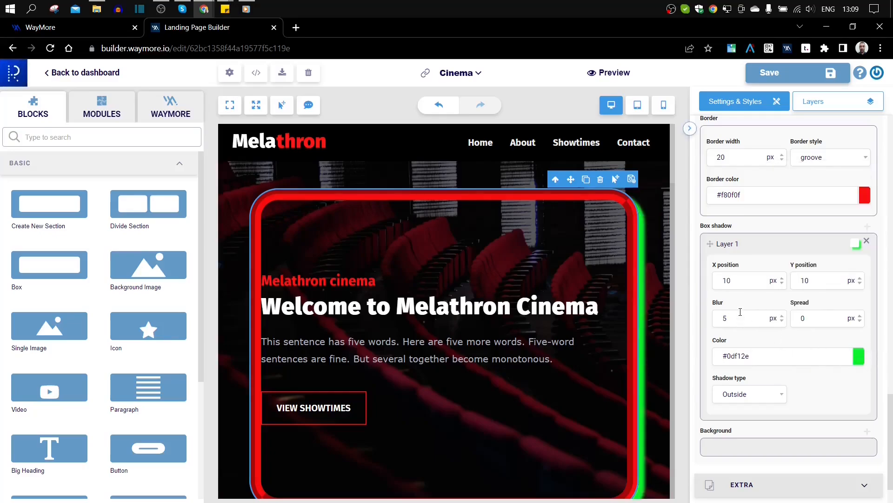
# Step: Examine the box shadow around the hero column's edges and its remaining shadow options
pyautogui.scroll(-4, 646, 360)
pyautogui.scroll(2, 646, 360)
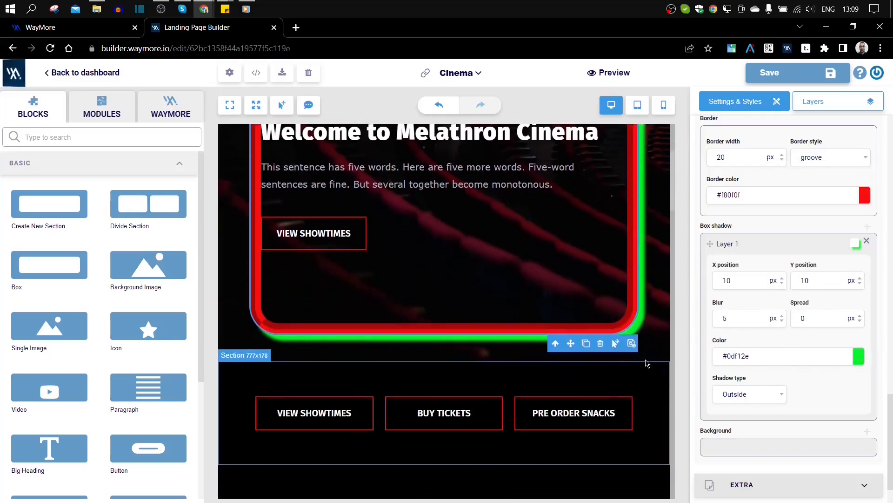
pyautogui.scroll(2, 646, 360)
pyautogui.scroll(-3, 587, 356)
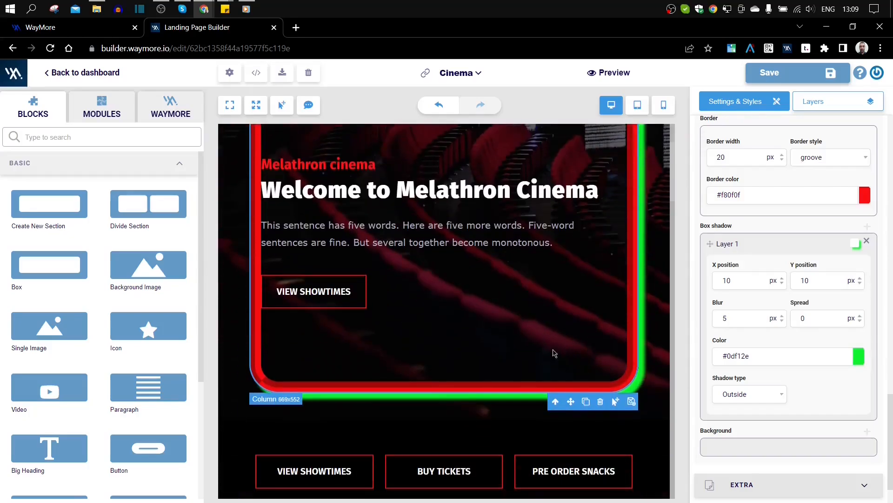
pyautogui.scroll(3, 588, 357)
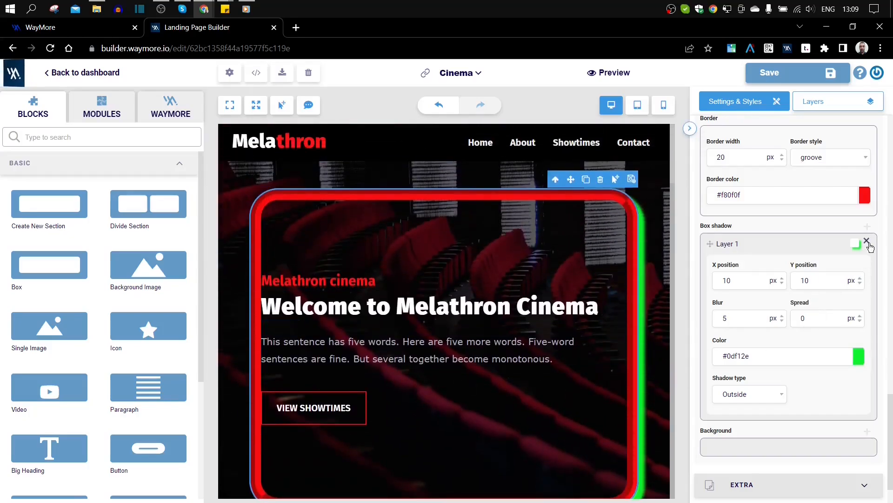
pyautogui.scroll(-1, 773, 304)
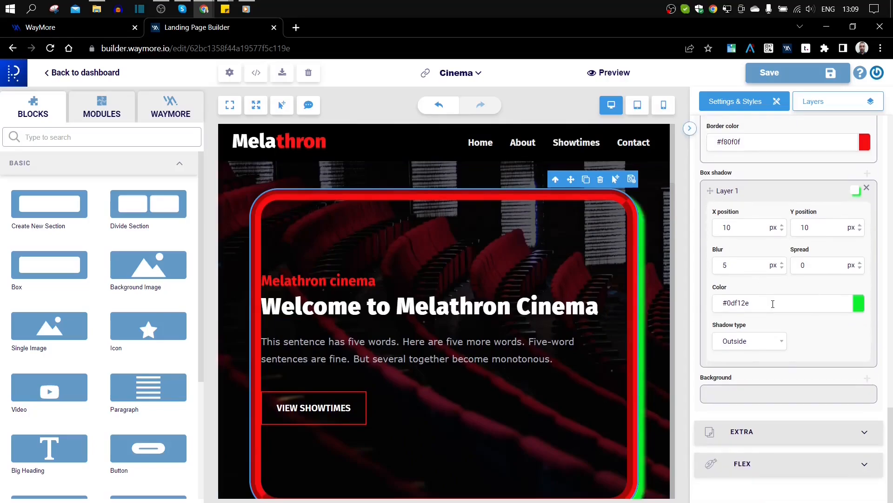
# Step: Collapse the decoration settings and open the hero column's extra settings to examine the transition, perspective and transform options
pyautogui.scroll(5, 792, 226)
pyautogui.scroll(4, 772, 214)
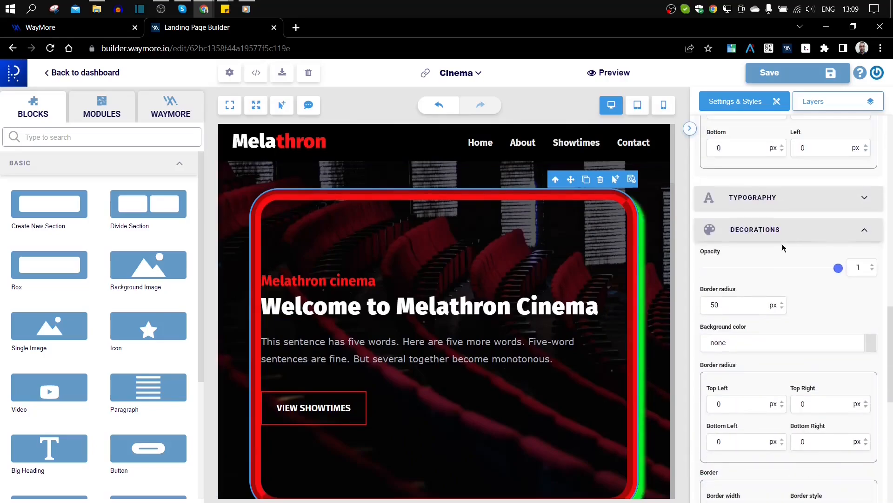
pyautogui.click(762, 233)
pyautogui.click(749, 444)
pyautogui.scroll(-3, 780, 409)
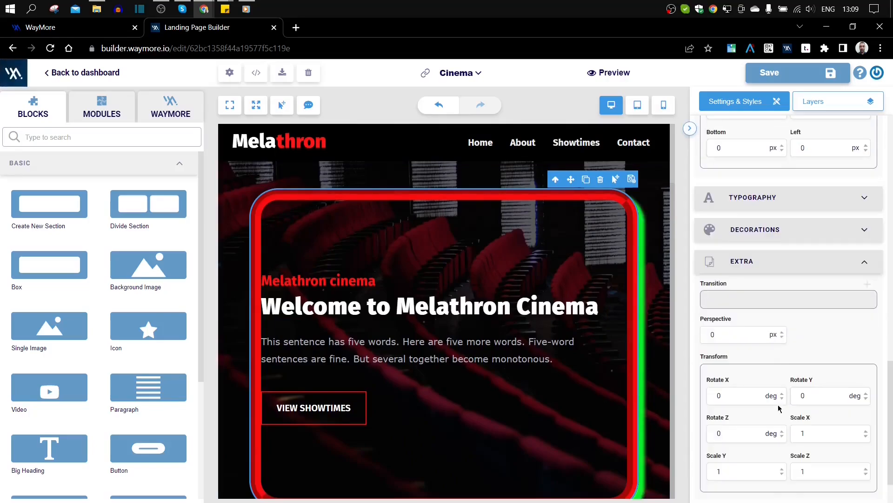
# Step: Set the hero column's Rotate Z transform to 20 deg
pyautogui.scroll(-1, 861, 316)
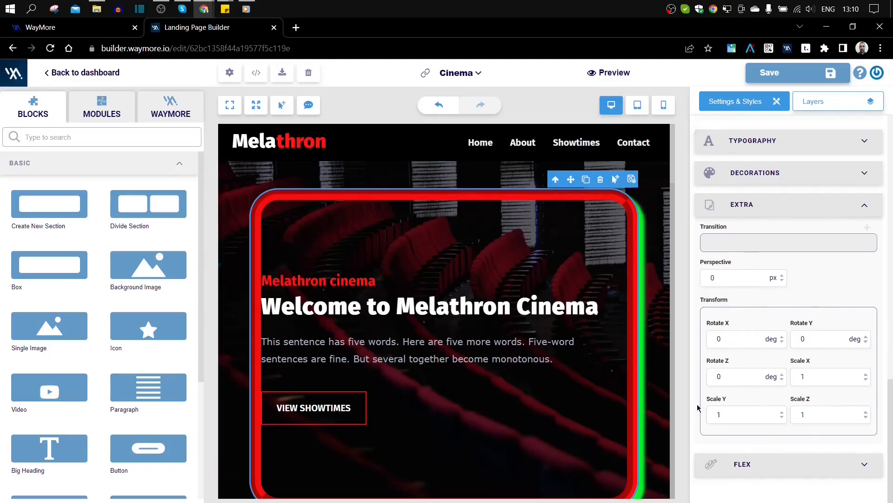
pyautogui.doubleClick(717, 376)
pyautogui.write('20')
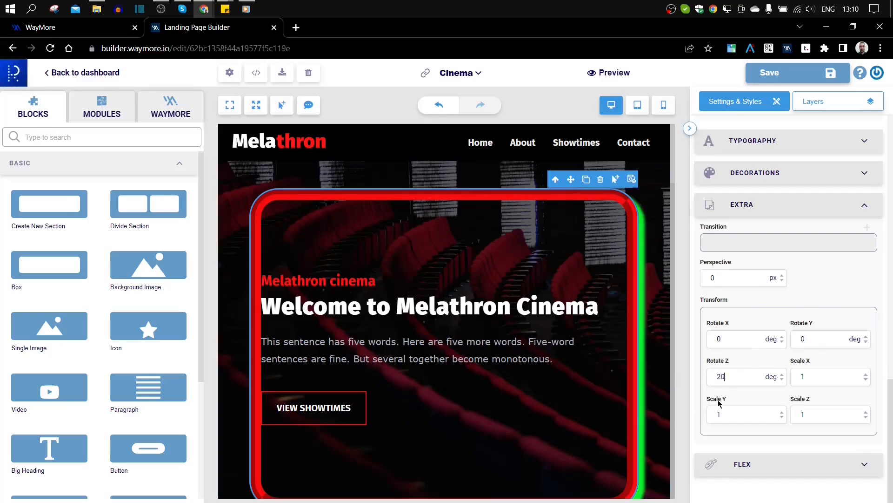
pyautogui.press('Return')
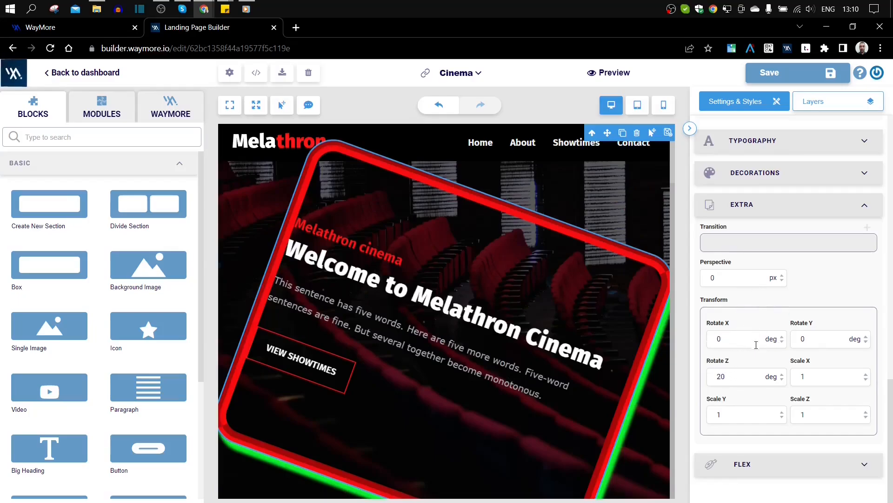
# Step: Undo the hero column's rotation together with its box shadow and border changes
pyautogui.click(437, 106)
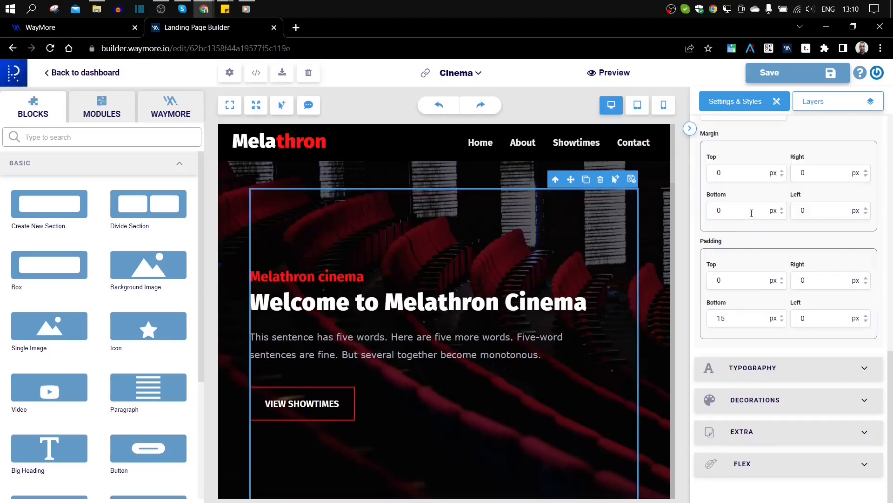
# Step: Look through the hero column's flex settings and collapse its flex, dimension and general sections
pyautogui.click(758, 463)
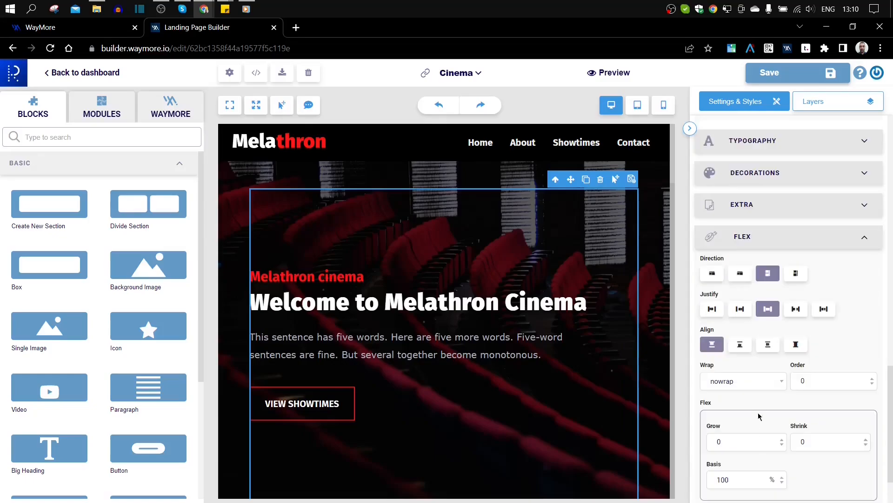
pyautogui.click(758, 242)
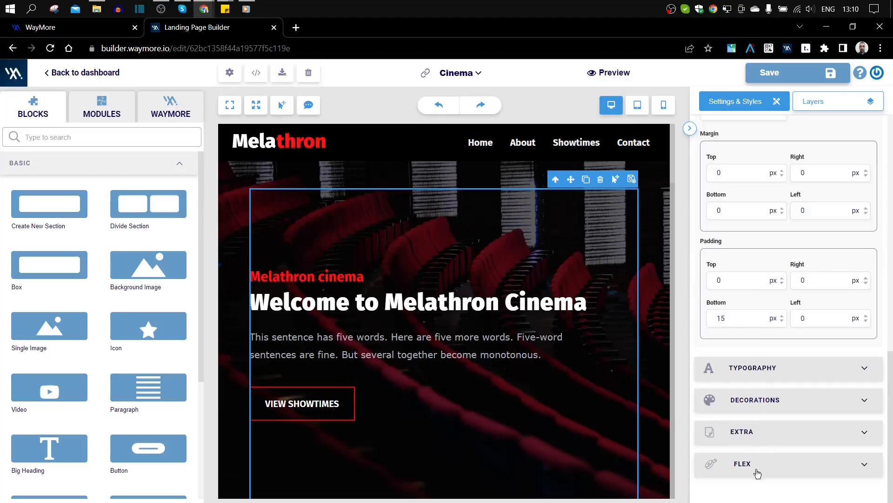
pyautogui.scroll(2, 773, 386)
pyautogui.scroll(1, 774, 386)
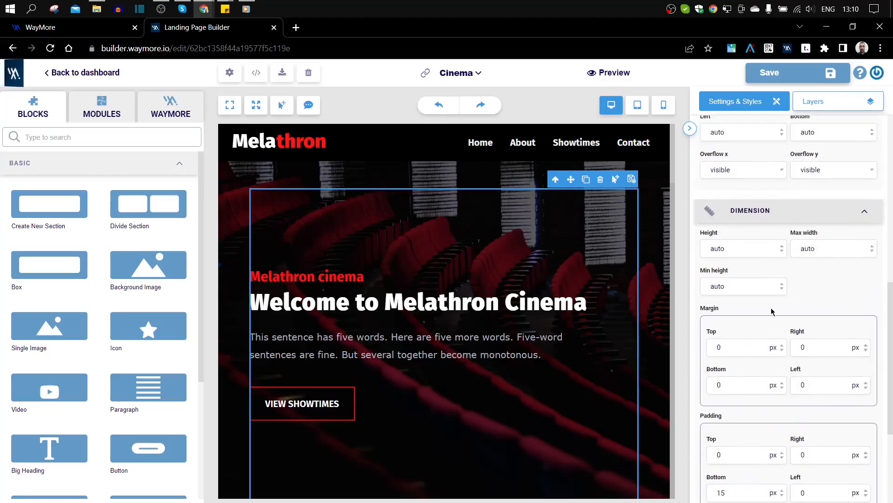
pyautogui.click(744, 215)
pyautogui.scroll(5, 795, 403)
pyautogui.click(783, 408)
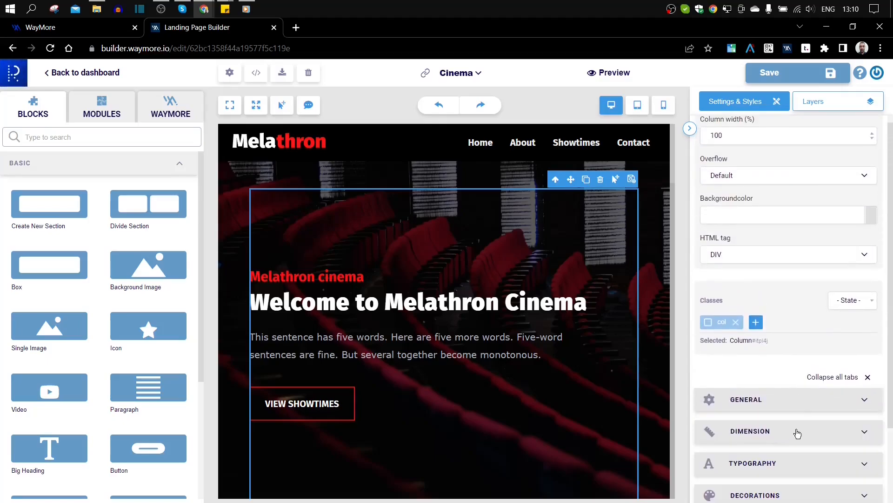
pyautogui.scroll(-2, 798, 424)
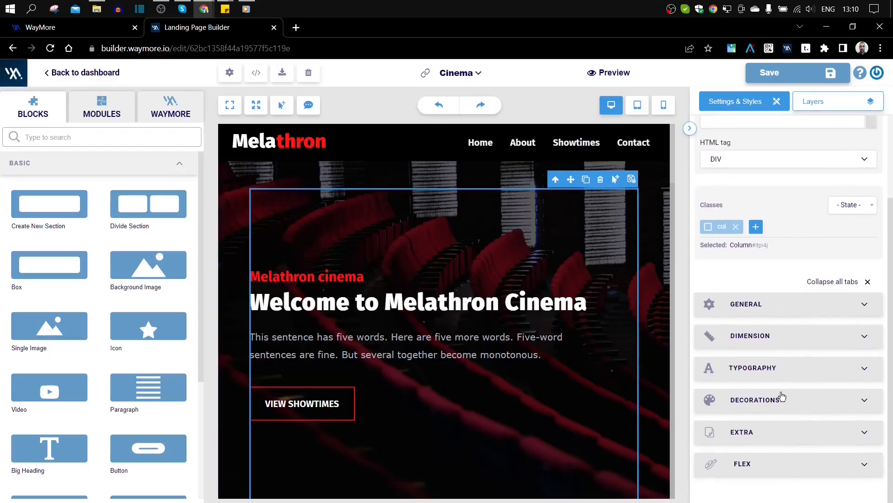
pyautogui.scroll(2, 800, 387)
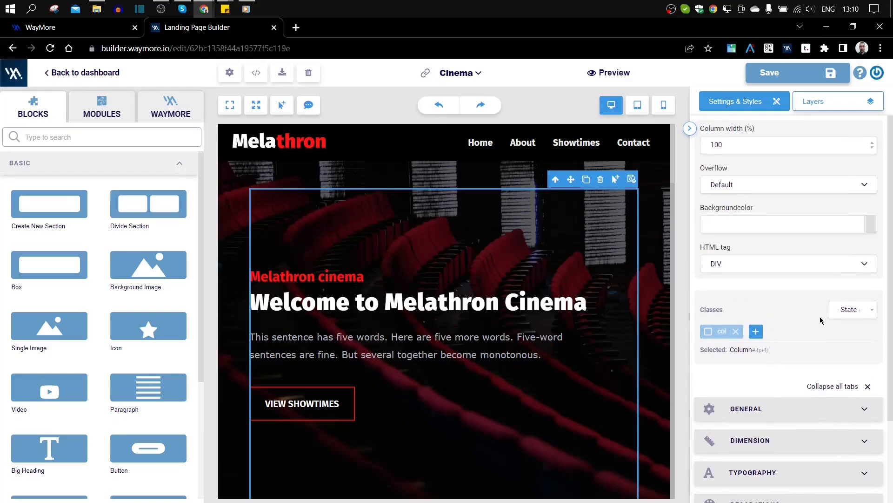
# Step: Select the hero section and turn its Boxed option on and back off
pyautogui.click(395, 184)
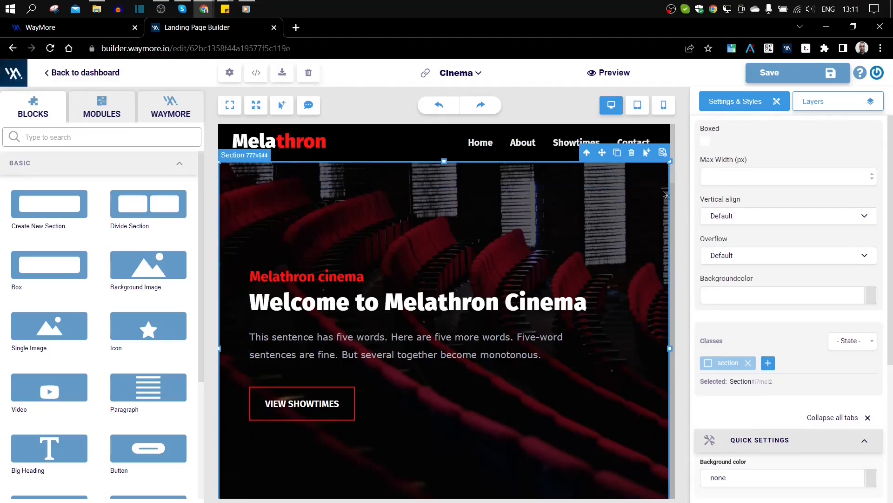
pyautogui.click(706, 143)
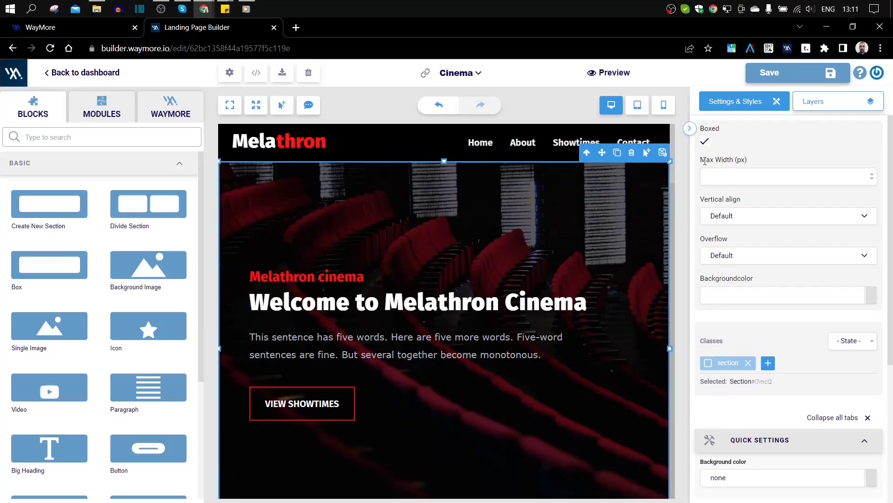
pyautogui.click(706, 143)
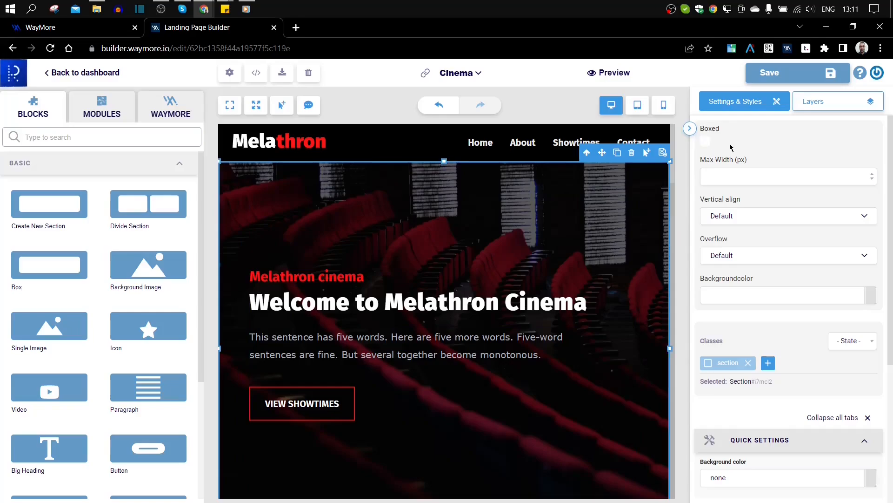
# Step: Set the hero column's width to 50% and restore it to 100%
pyautogui.click(308, 214)
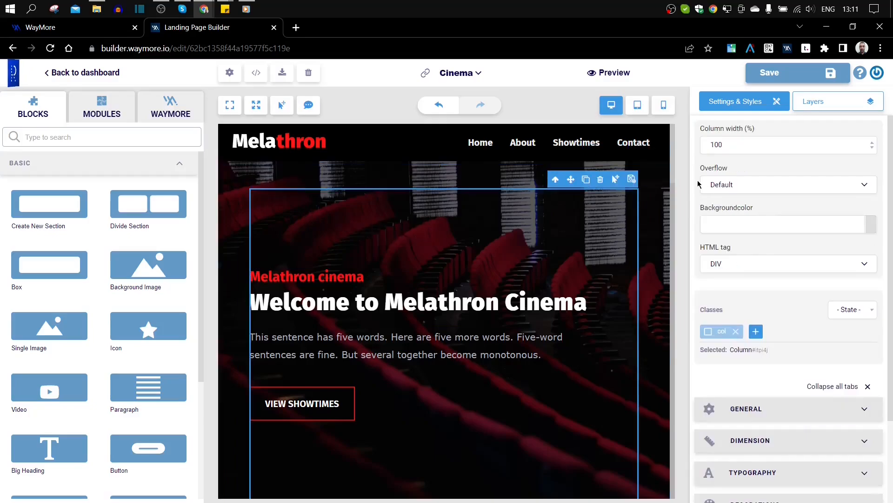
pyautogui.moveTo(727, 145); pyautogui.dragTo(681, 150)
pyautogui.write('50')
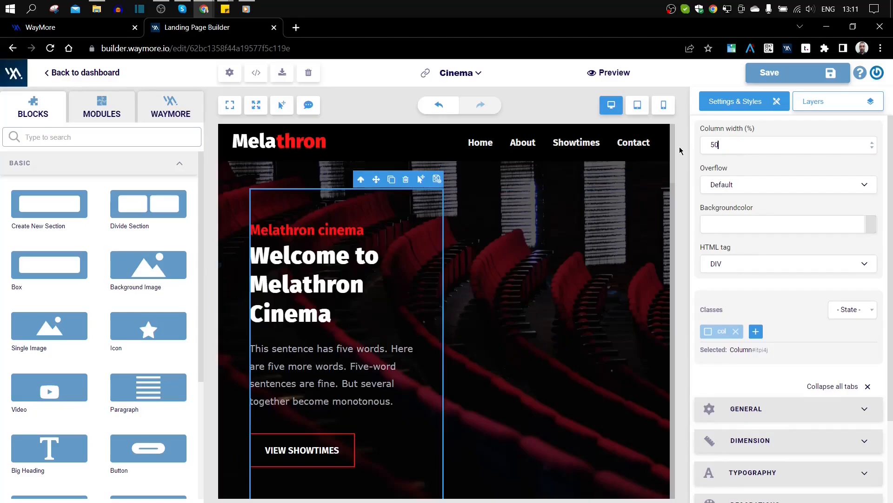
pyautogui.moveTo(724, 145); pyautogui.dragTo(665, 147)
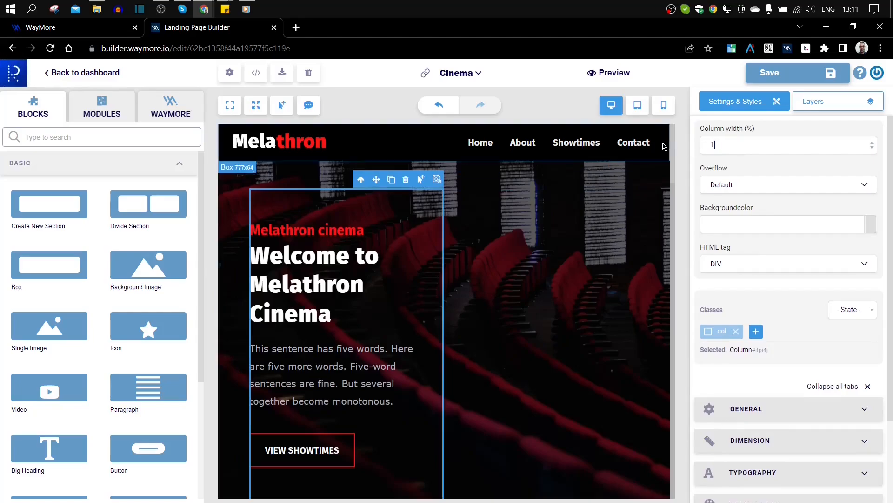
pyautogui.write('100')
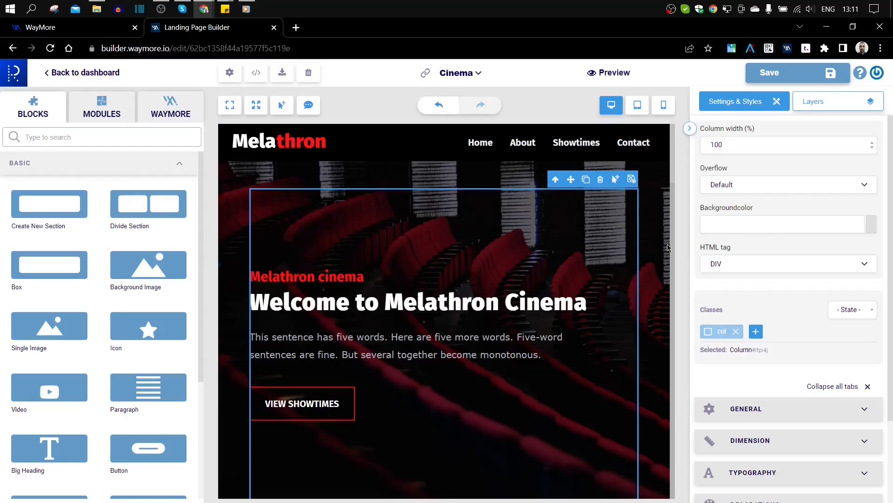
# Step: Check the VIEW SHOWTIMES button's settings, and open the hero column's general and flex settings
pyautogui.click(327, 406)
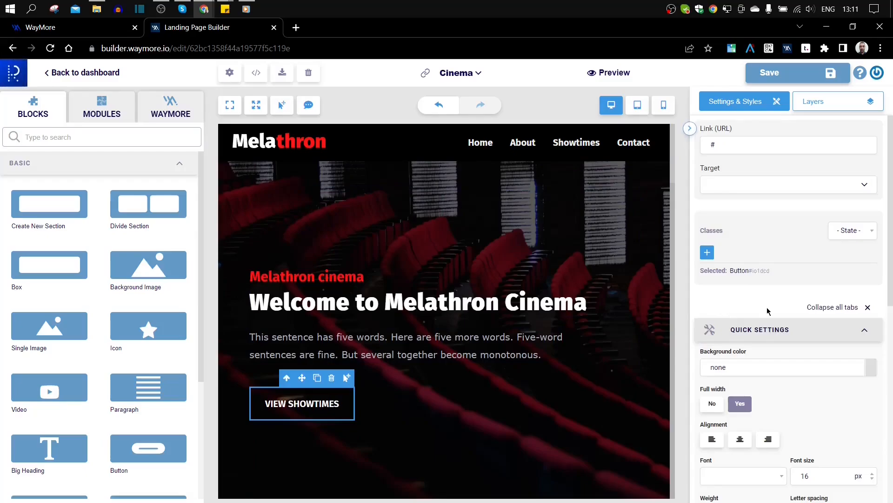
pyautogui.click(515, 212)
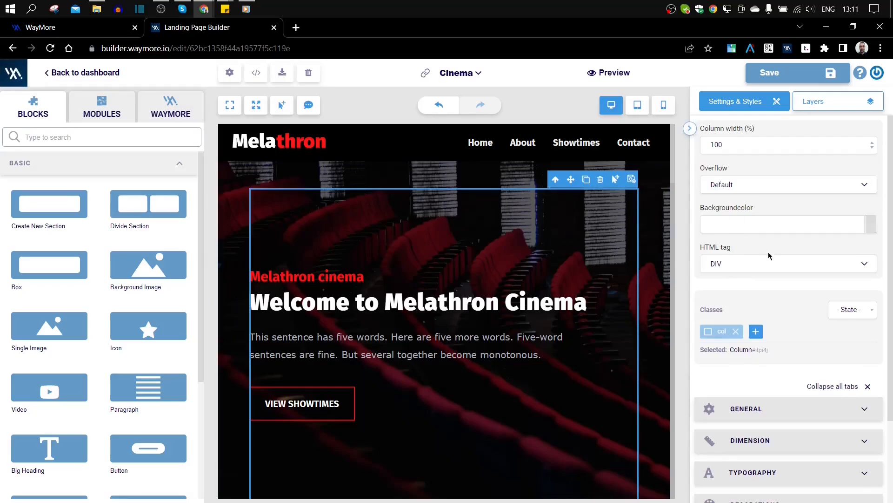
pyautogui.click(746, 409)
pyautogui.scroll(-5, 831, 219)
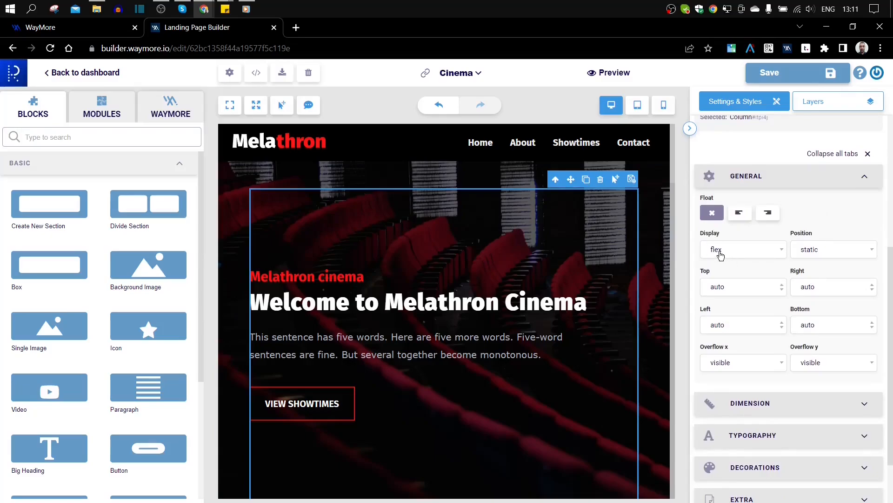
pyautogui.scroll(-1, 745, 270)
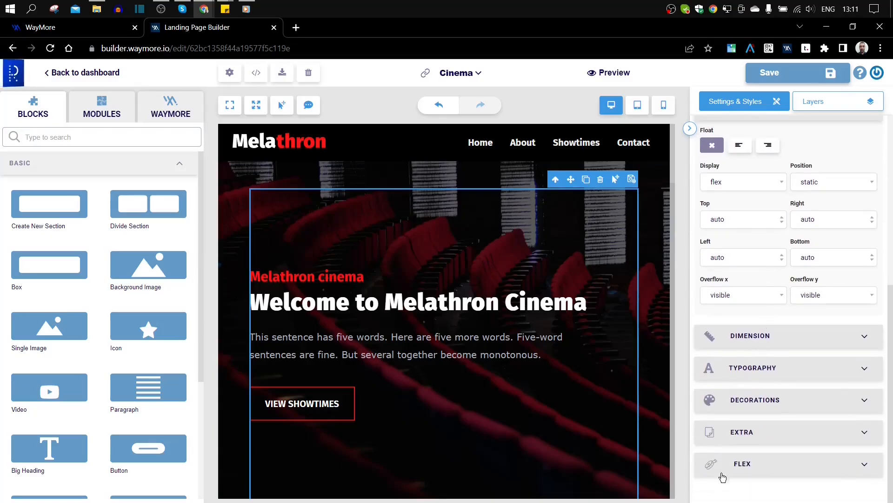
pyautogui.click(744, 464)
pyautogui.scroll(-5, 833, 381)
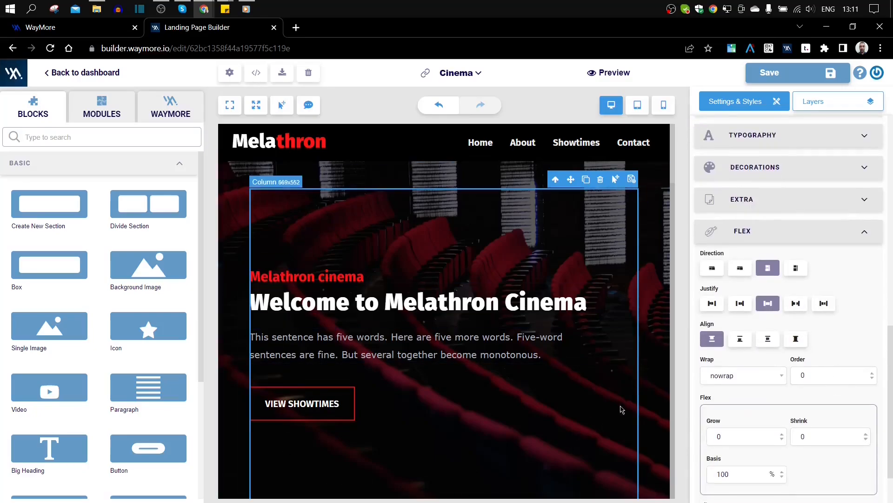
# Step: Try the row, row-reverse, column and column-reverse flex directions on the hero column
pyautogui.click(711, 267)
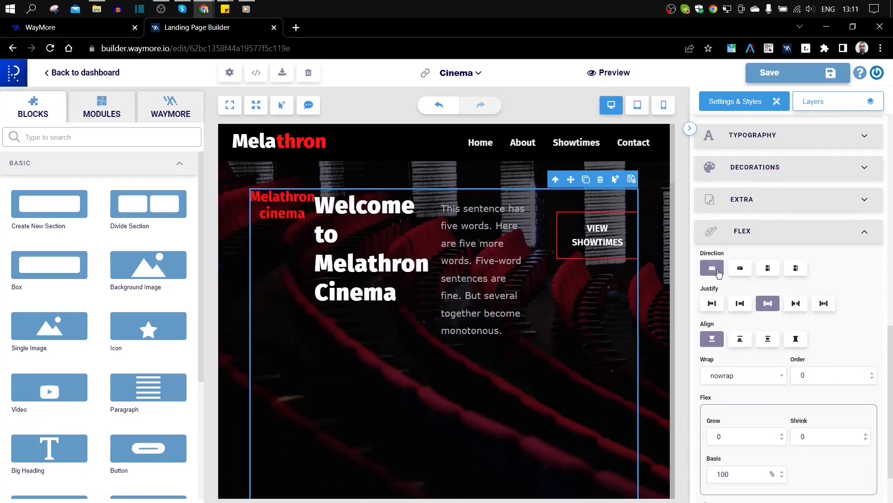
pyautogui.click(737, 271)
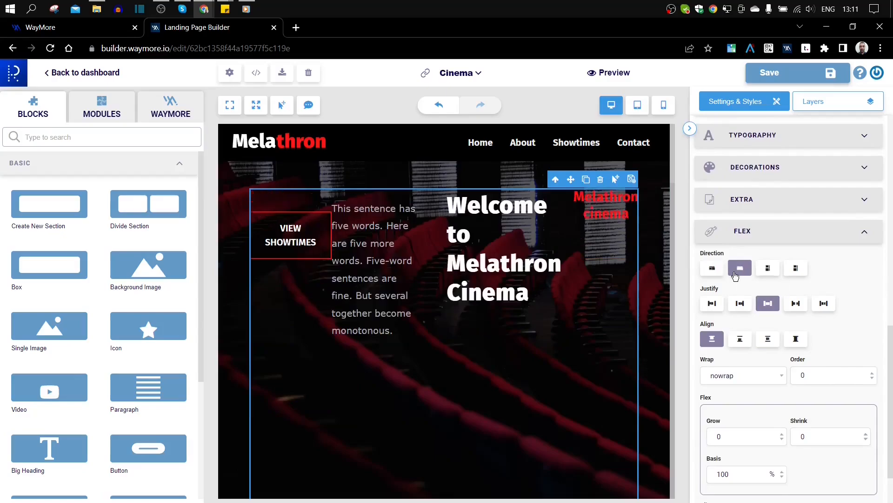
pyautogui.click(766, 274)
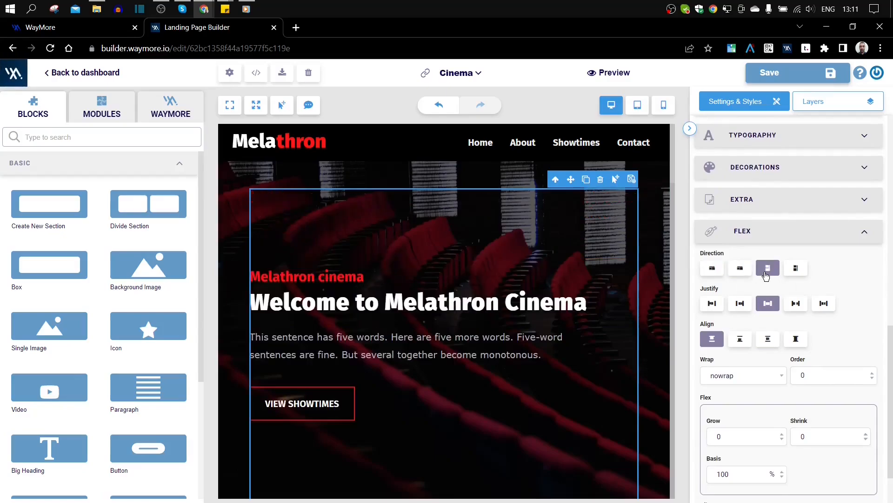
pyautogui.click(795, 267)
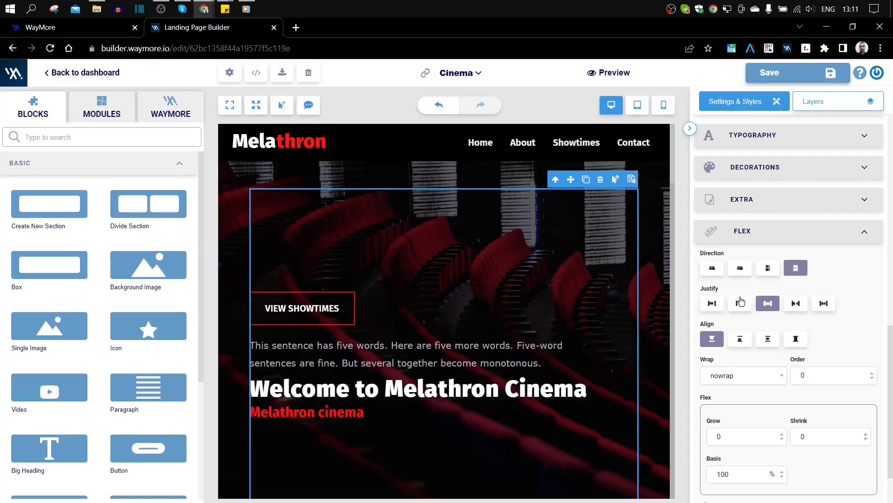
# Step: Try start, end and center justification on the hero column's items, and settle on space-between
pyautogui.click(714, 305)
pyautogui.click(742, 305)
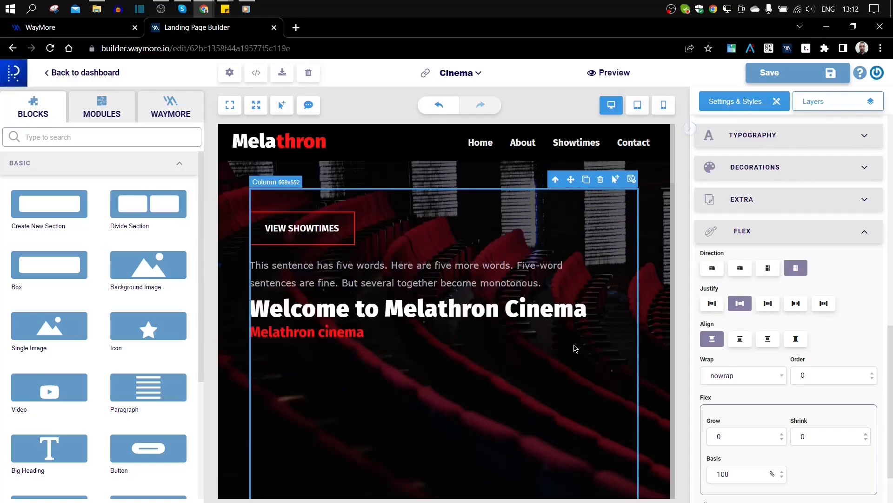
pyautogui.click(772, 305)
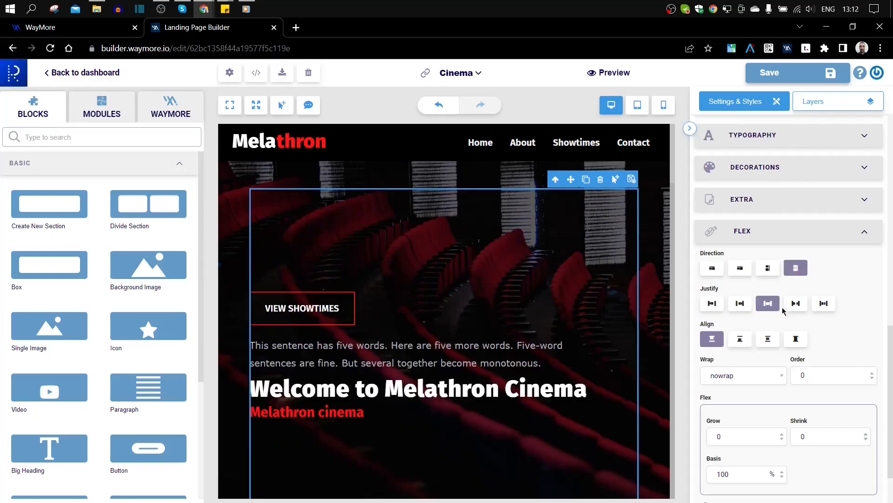
pyautogui.click(795, 303)
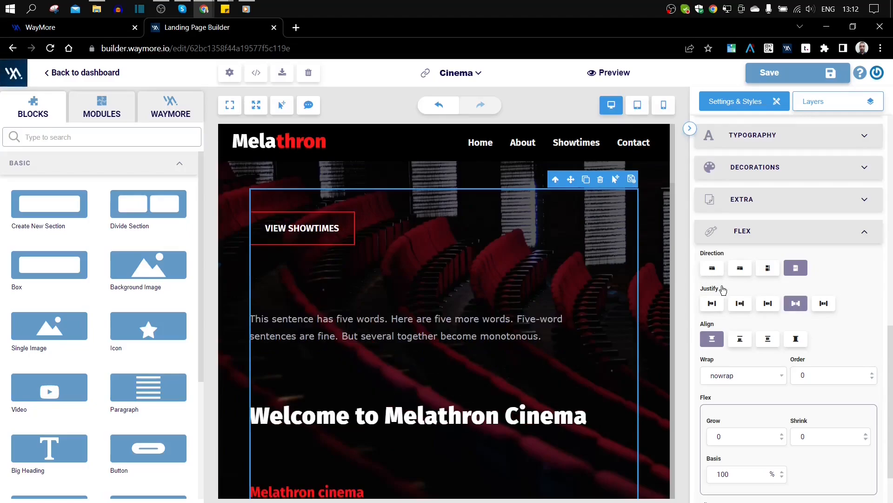
# Step: Compare the row and row-reverse directions with the spaced items, and set the direction back to column
pyautogui.click(712, 269)
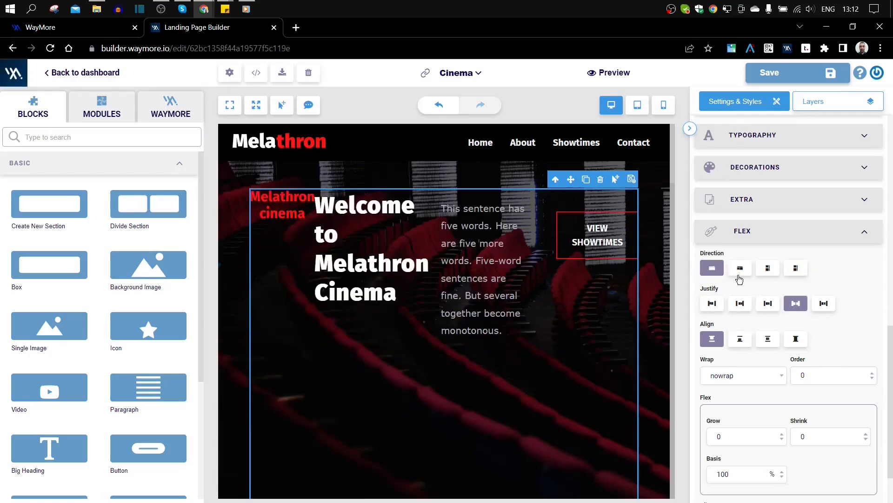
pyautogui.click(740, 270)
pyautogui.click(768, 270)
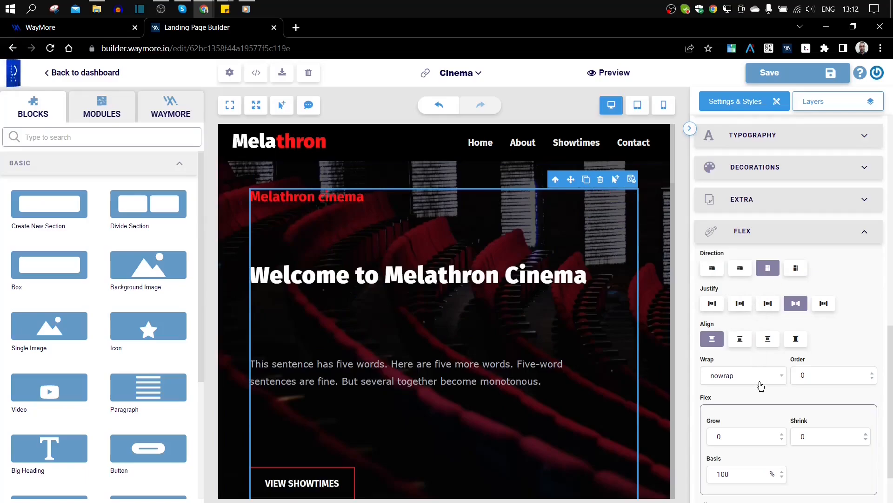
# Step: Try end and center alignment for the hero column's items, and set the alignment to stretch
pyautogui.scroll(-2, 760, 386)
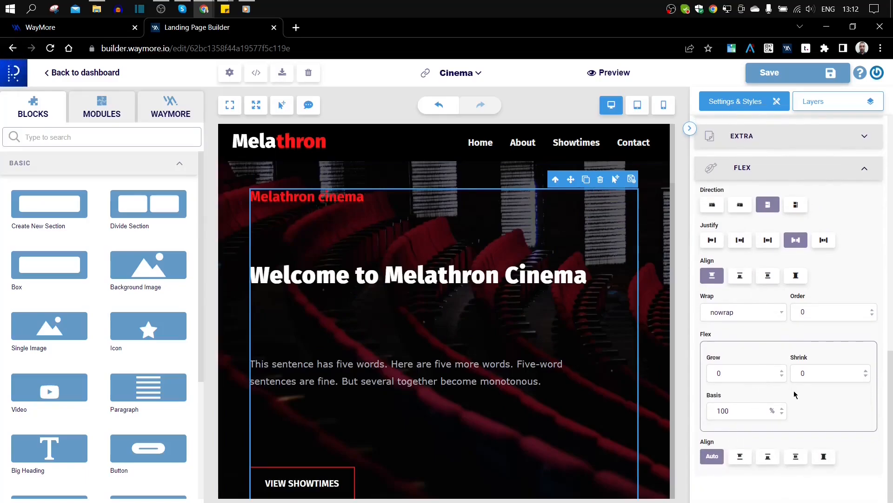
pyautogui.scroll(2, 795, 394)
pyautogui.scroll(-2, 742, 293)
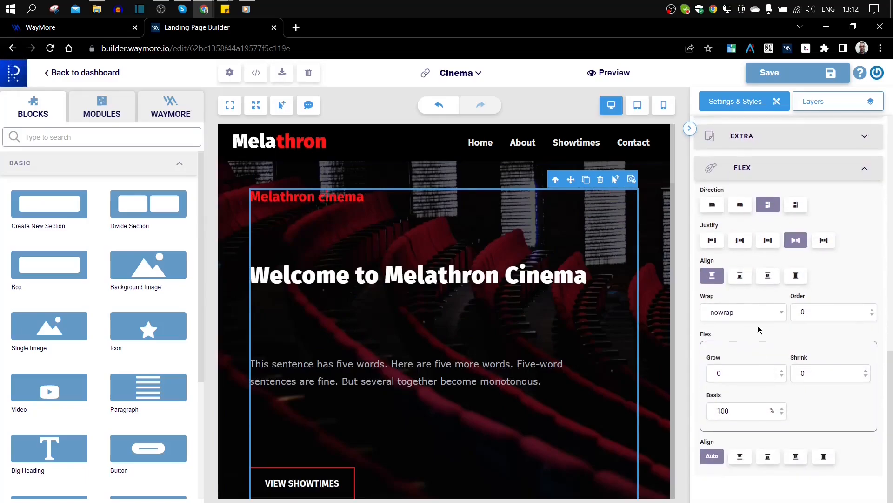
pyautogui.click(741, 277)
pyautogui.click(768, 277)
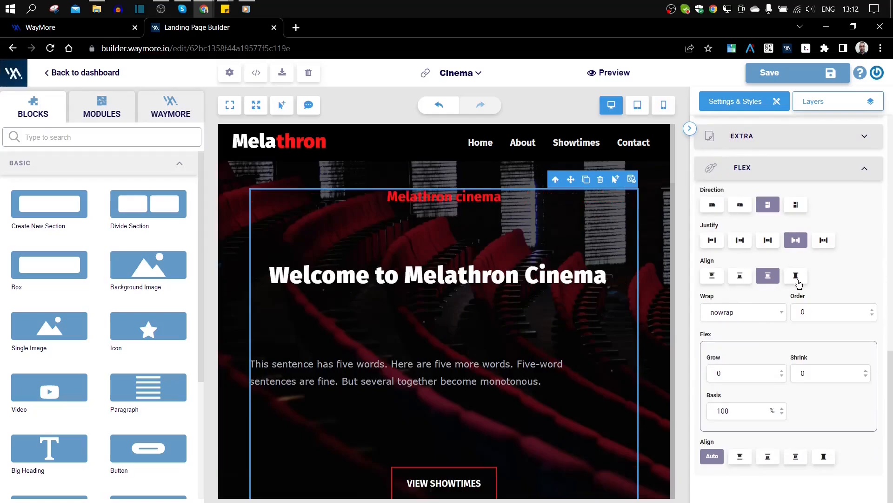
pyautogui.click(796, 276)
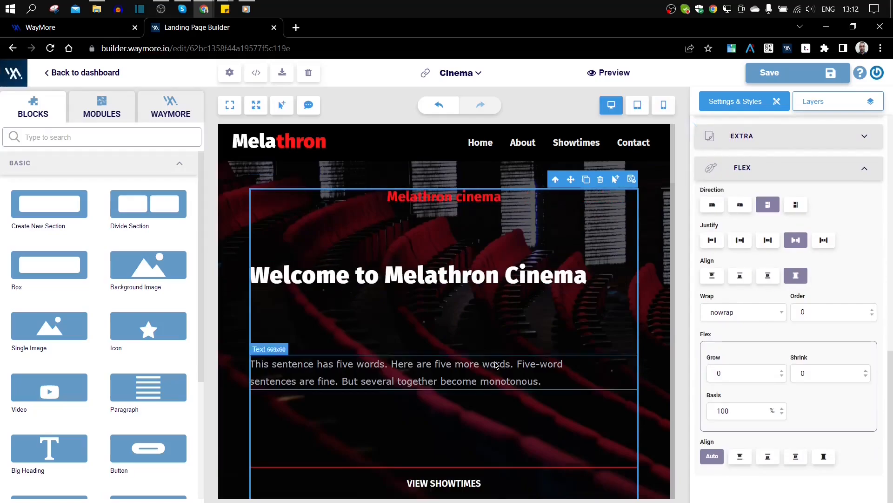
# Step: Justify the hero column's items to the end, try the row and row-reverse directions, and return the direction to column
pyautogui.click(712, 240)
pyautogui.click(738, 246)
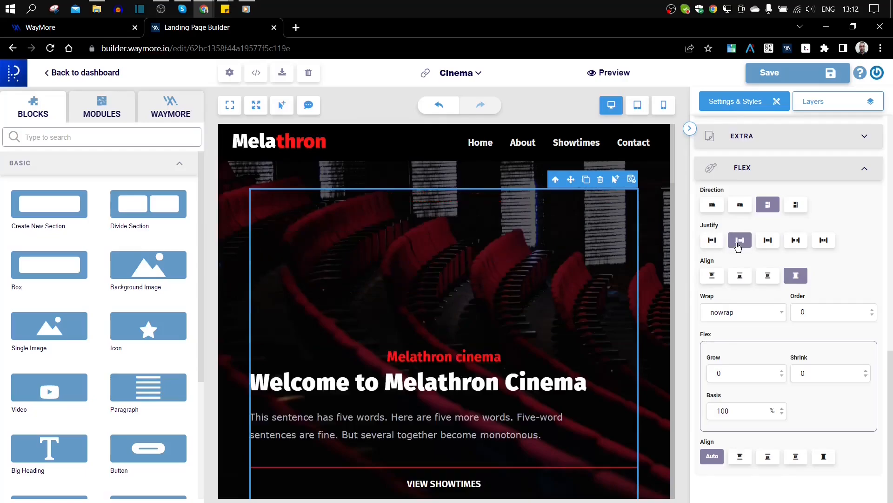
pyautogui.click(715, 208)
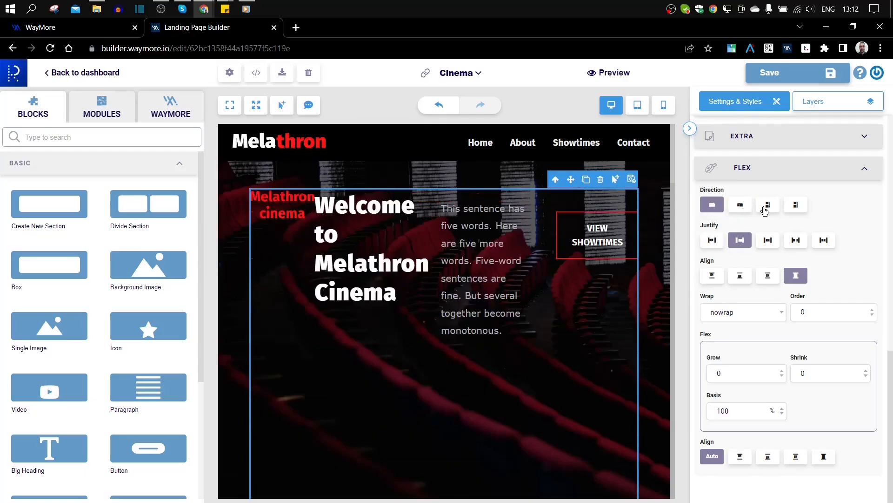
pyautogui.click(740, 205)
# Step: Align the hero column's items to the start, try start and end justification, and choose center justification
pyautogui.click(712, 275)
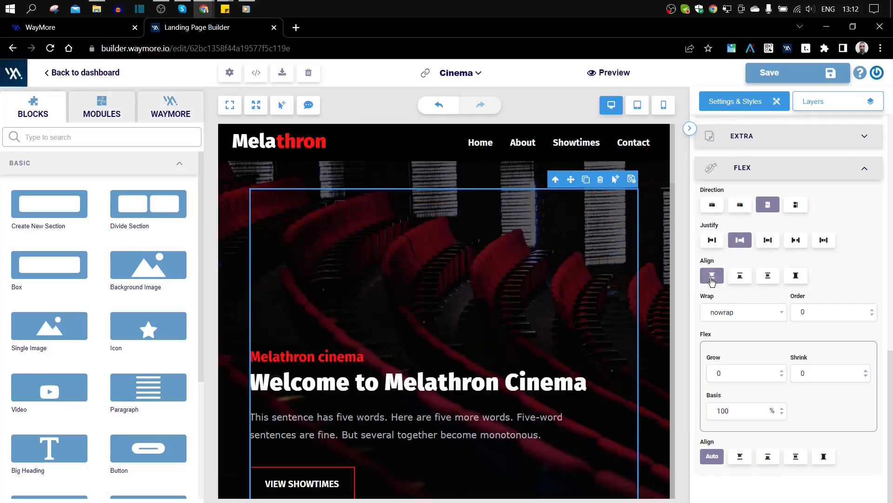
pyautogui.click(719, 244)
pyautogui.click(749, 242)
pyautogui.click(770, 242)
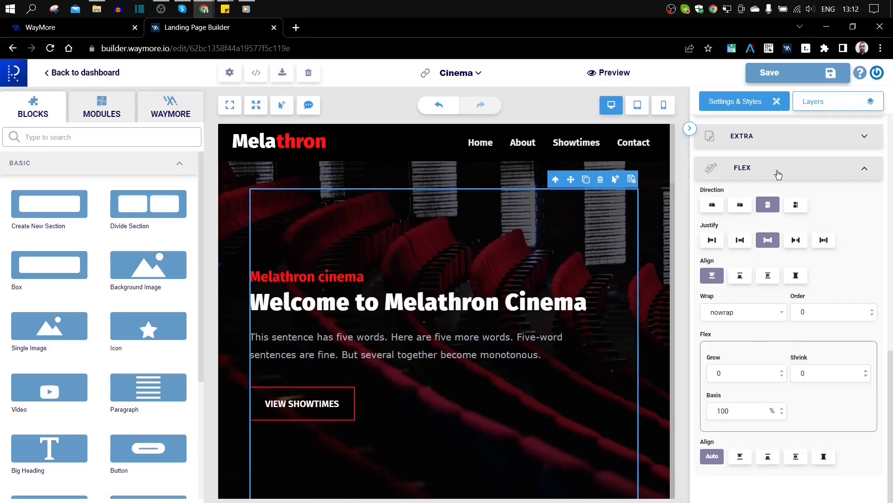
# Step: Select the View Showtimes button under the hero paragraph and switch its styling to the Hover state
pyautogui.scroll(10, 773, 175)
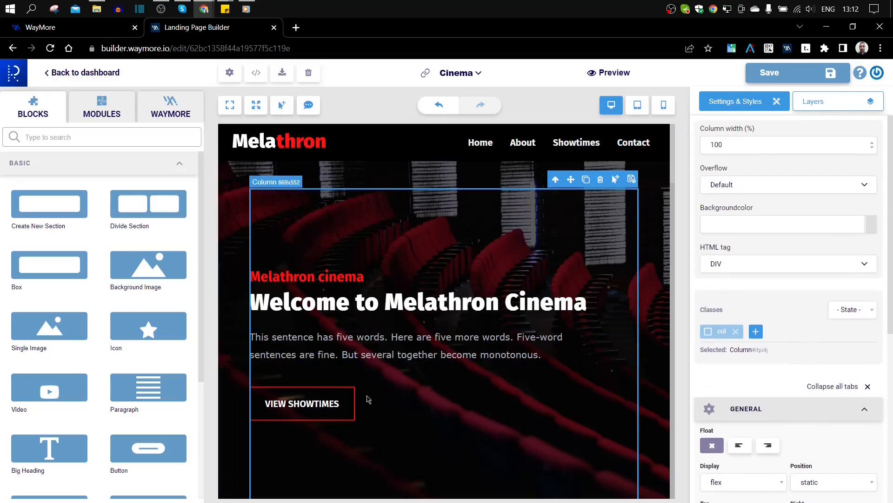
pyautogui.click(303, 403)
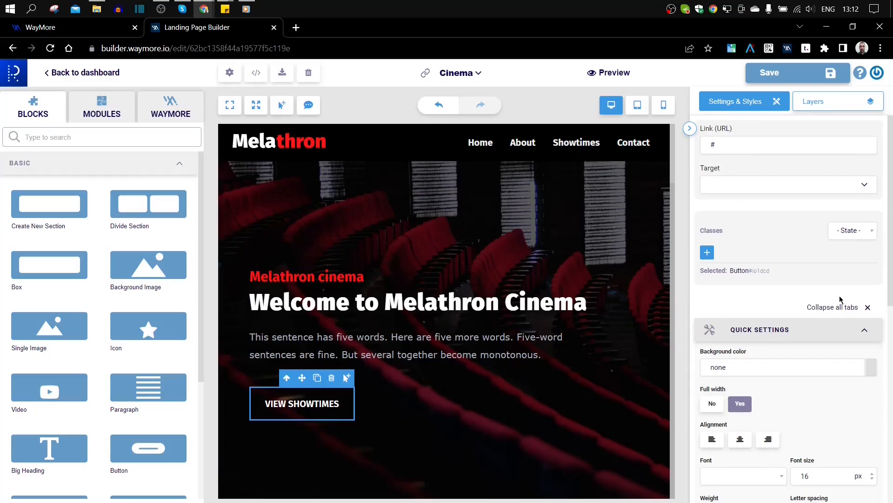
pyautogui.scroll(-2, 481, 319)
pyautogui.scroll(2, 482, 319)
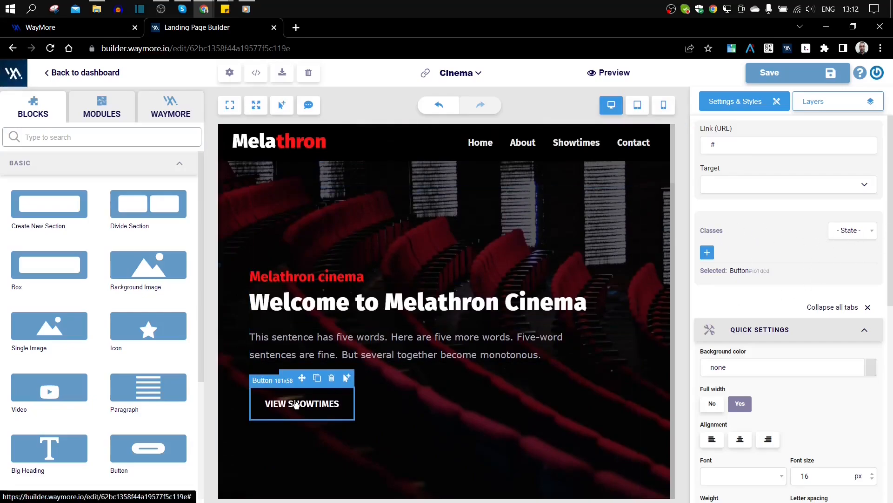
pyautogui.click(868, 233)
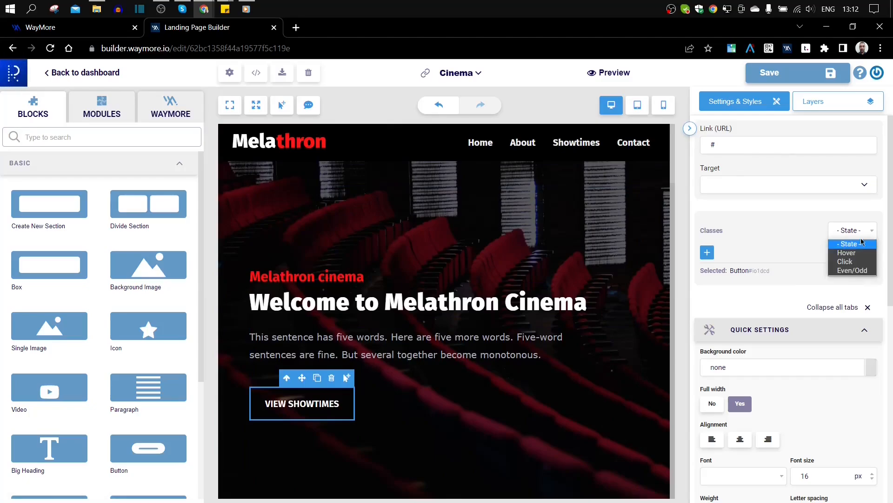
pyautogui.click(854, 255)
# Step: Set the button's hover background color to blue #120df4 and its font weight to Ultra-Bold
pyautogui.scroll(-4, 847, 246)
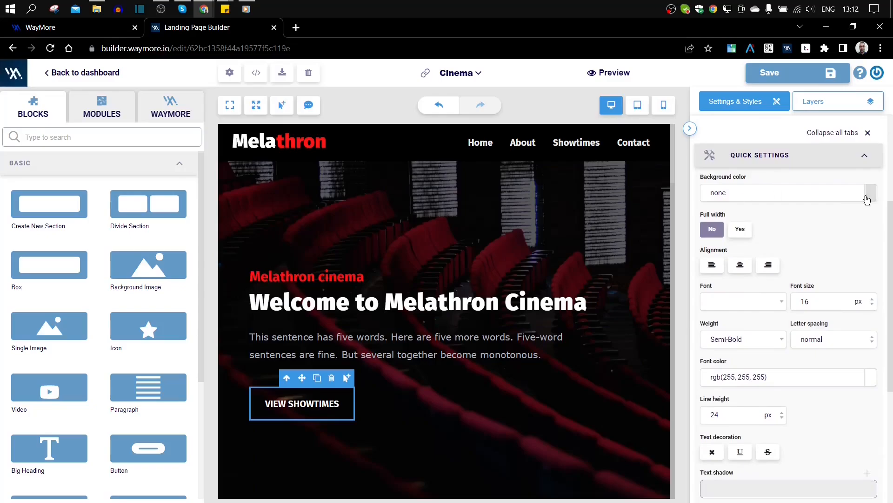
pyautogui.click(870, 198)
pyautogui.click(871, 198)
pyautogui.click(871, 196)
pyautogui.click(880, 295)
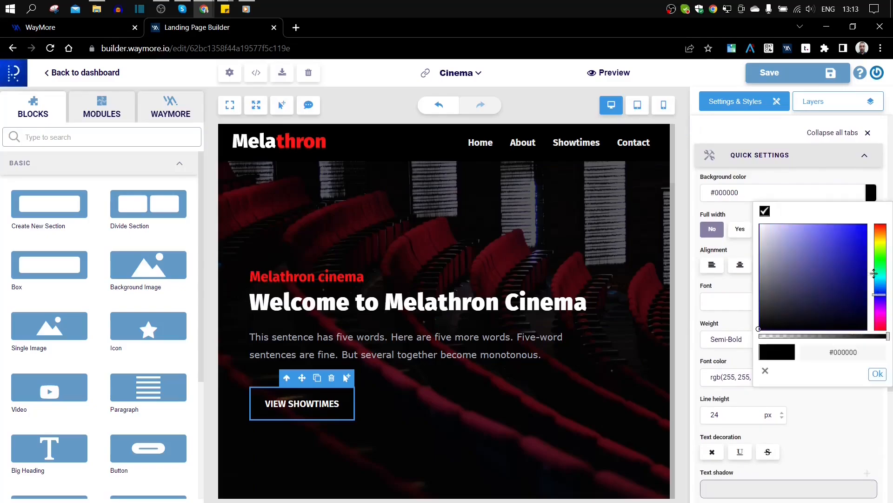
pyautogui.click(861, 228)
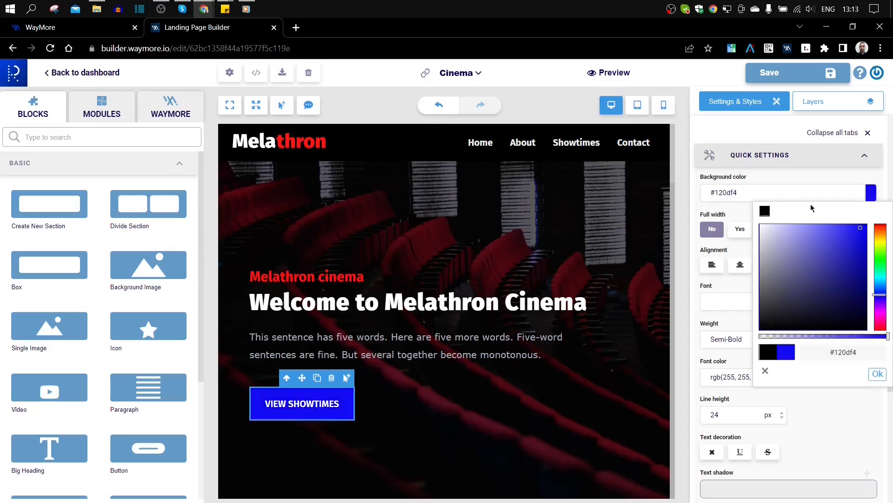
pyautogui.click(798, 181)
pyautogui.click(726, 341)
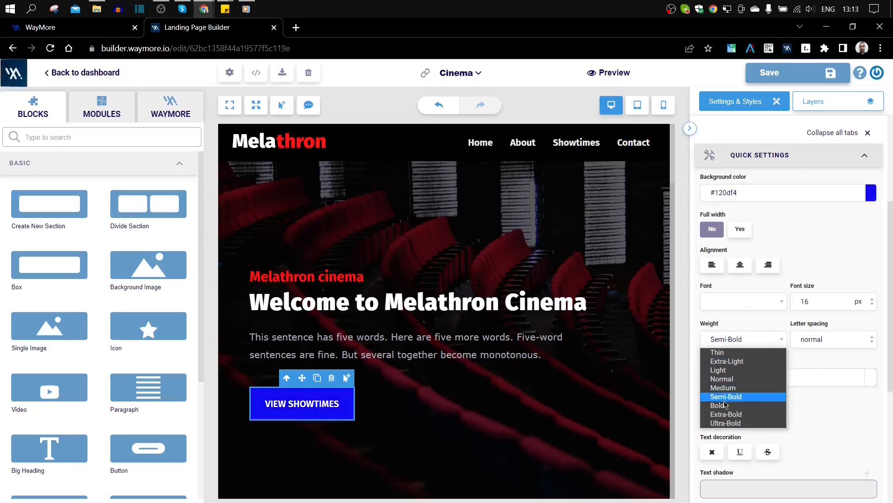
pyautogui.click(725, 423)
# Step: Add a text shadow to the button's hover state with X and Y positions of 15 px and red color #f60505
pyautogui.scroll(-2, 801, 370)
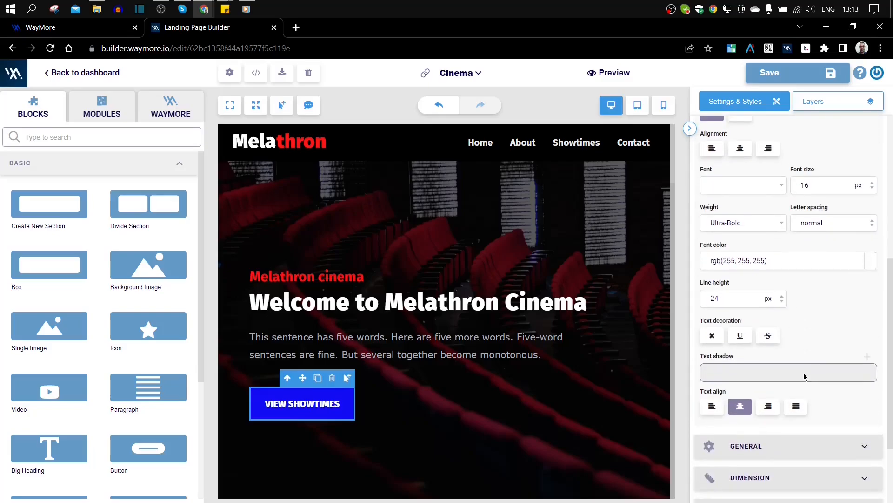
pyautogui.click(867, 357)
pyautogui.scroll(-2, 819, 335)
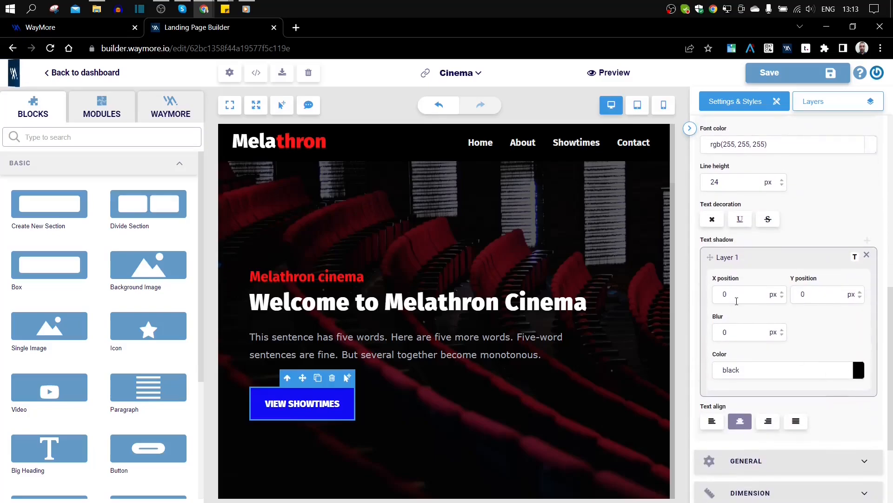
pyautogui.doubleClick(730, 294)
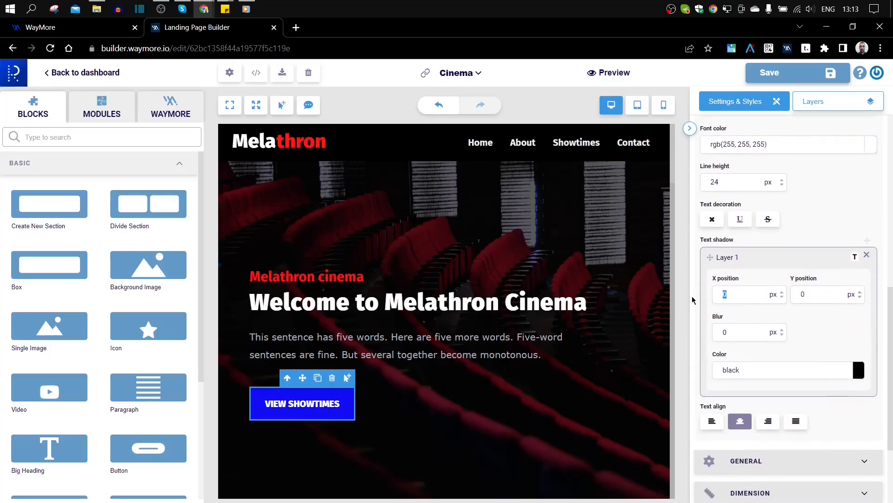
pyautogui.doubleClick(812, 292)
pyautogui.click(859, 371)
pyautogui.click(864, 215)
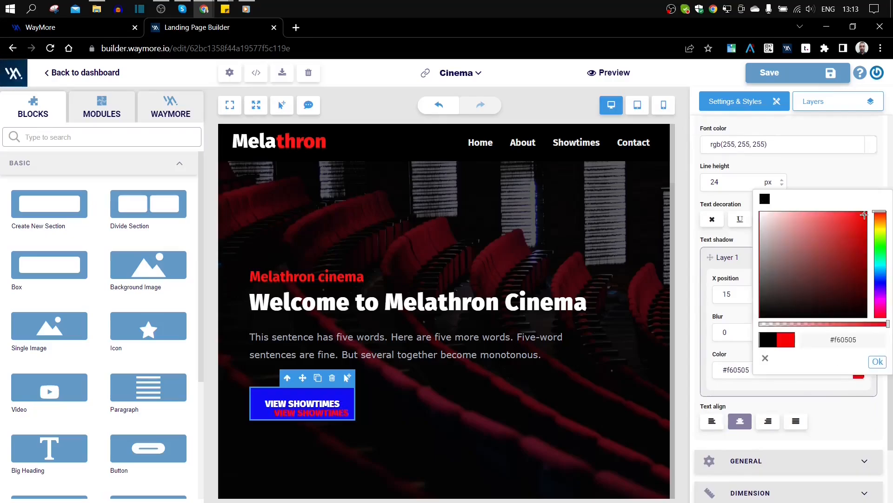
pyautogui.click(878, 363)
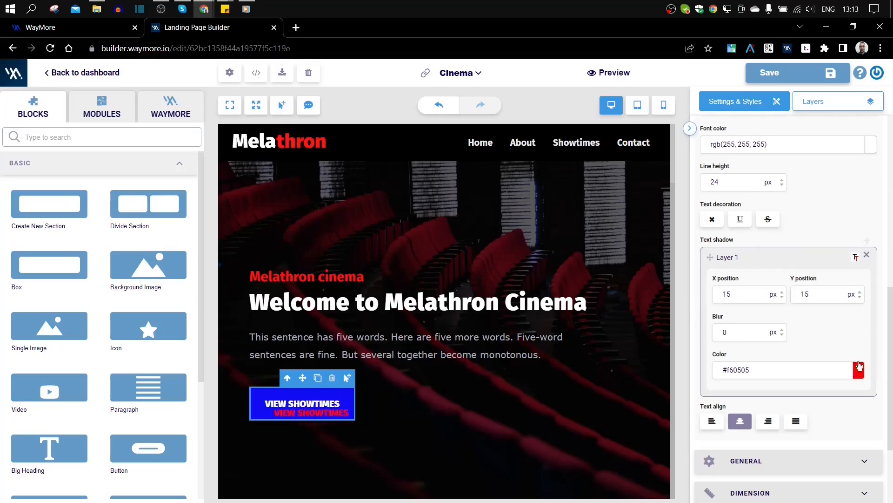
# Step: Switch the View Showtimes button's styling back from Hover to the default state
pyautogui.scroll(10, 848, 239)
pyautogui.click(848, 239)
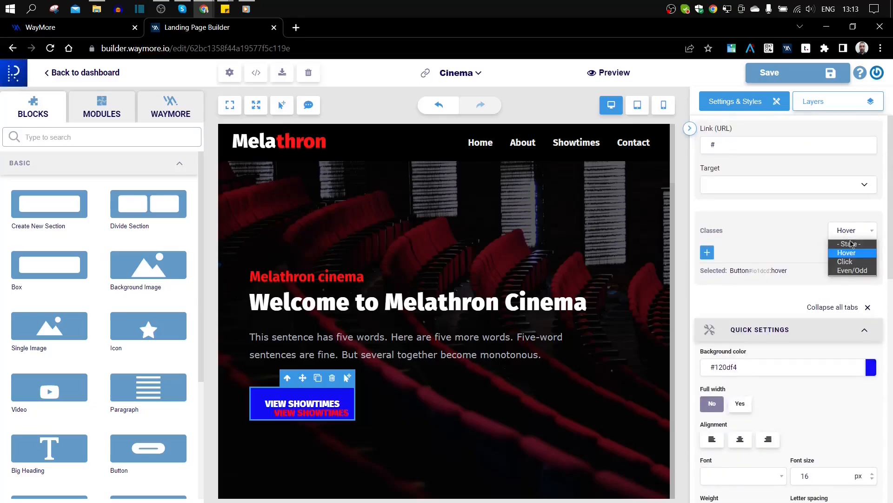
pyautogui.click(845, 243)
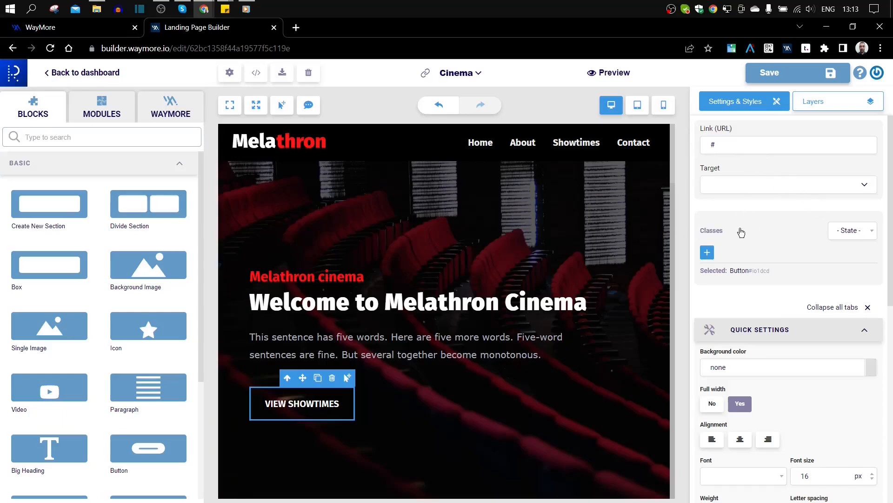
# Step: Show the page's layers, expand Body, the header boxes and the Link, and select the logo Image layer
pyautogui.click(326, 175)
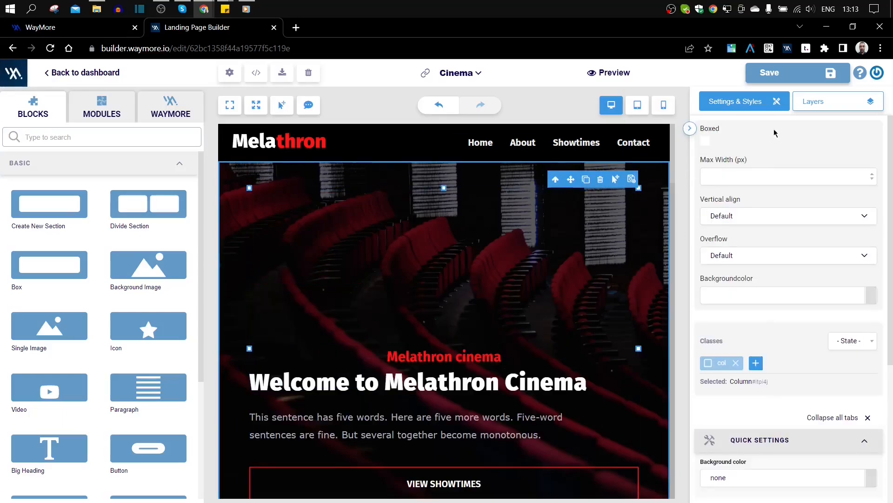
pyautogui.click(813, 110)
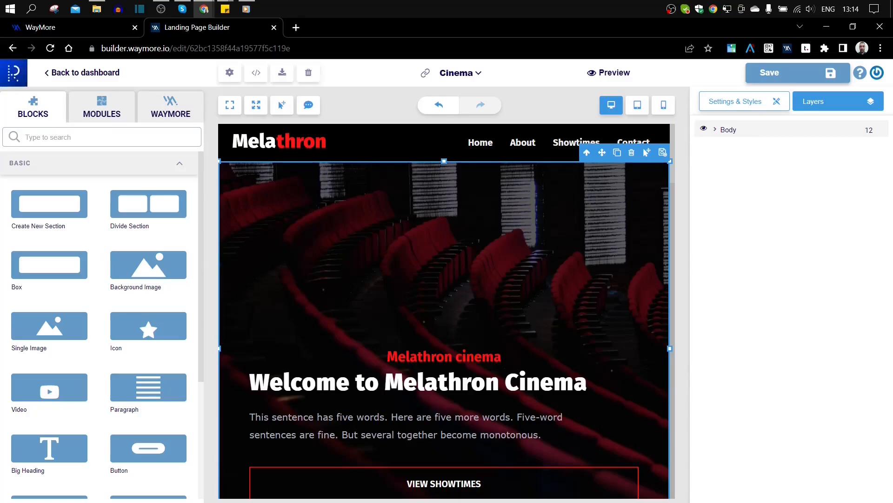
pyautogui.click(716, 130)
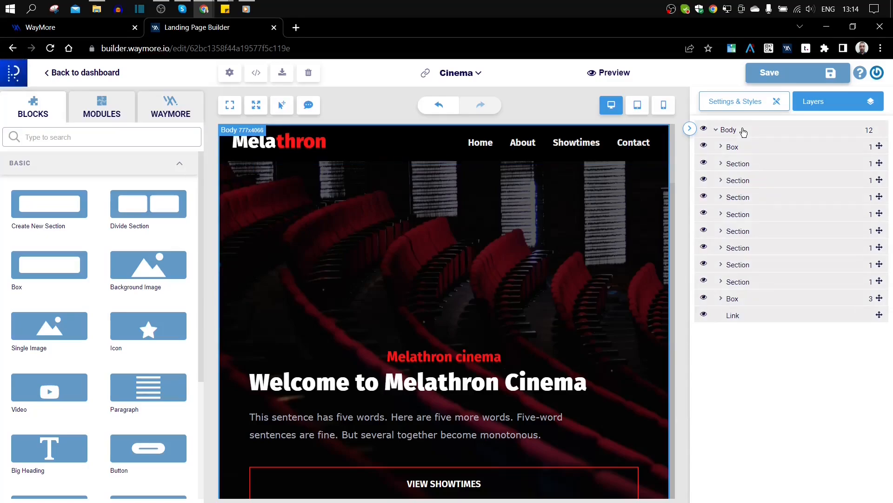
pyautogui.click(723, 147)
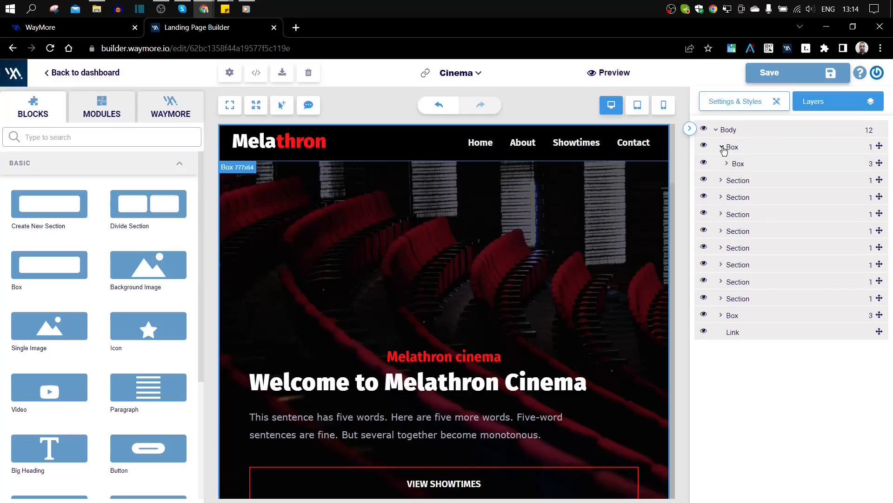
pyautogui.click(728, 164)
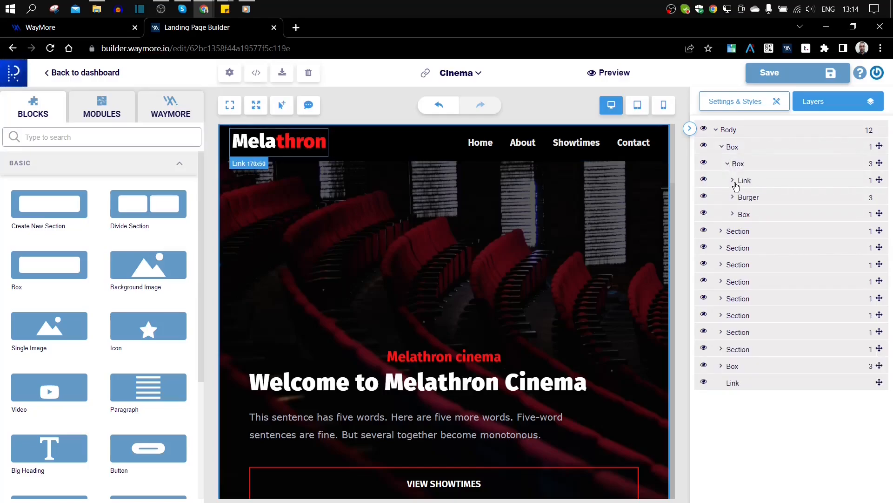
pyautogui.click(733, 181)
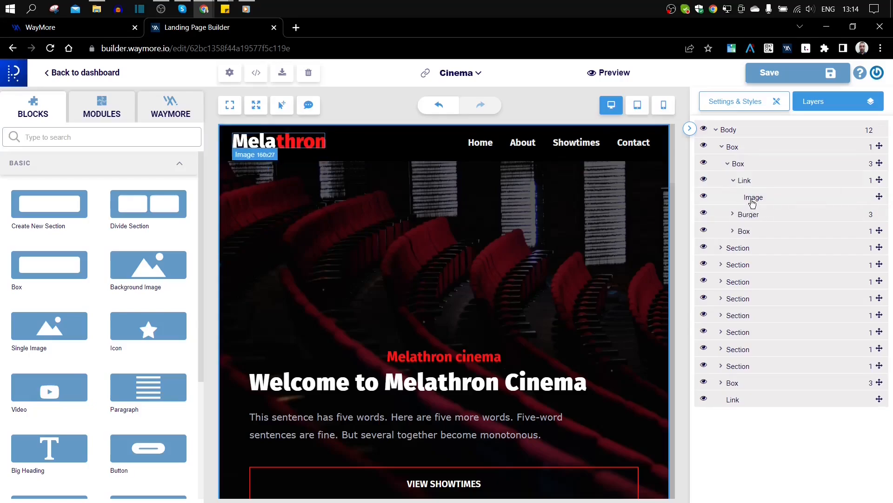
pyautogui.click(753, 201)
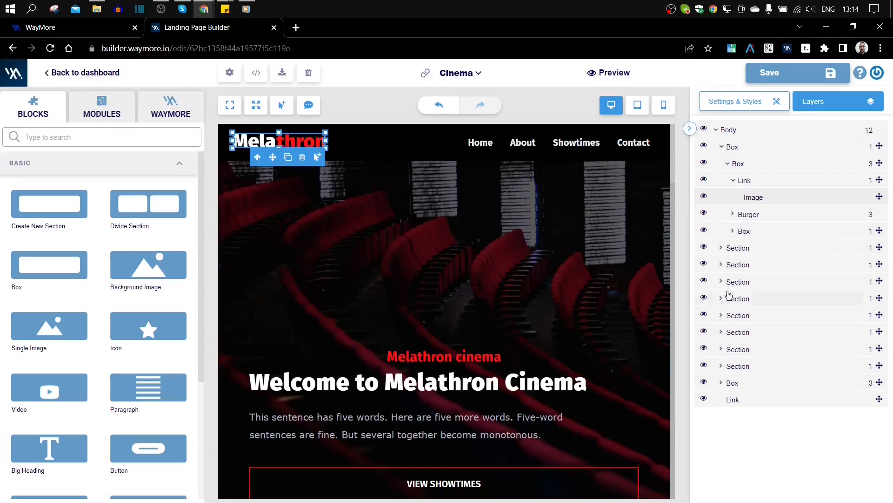
# Step: Toggle the visibility of the Body layer and the header Box layer off and back on
pyautogui.click(704, 130)
pyautogui.click(704, 130)
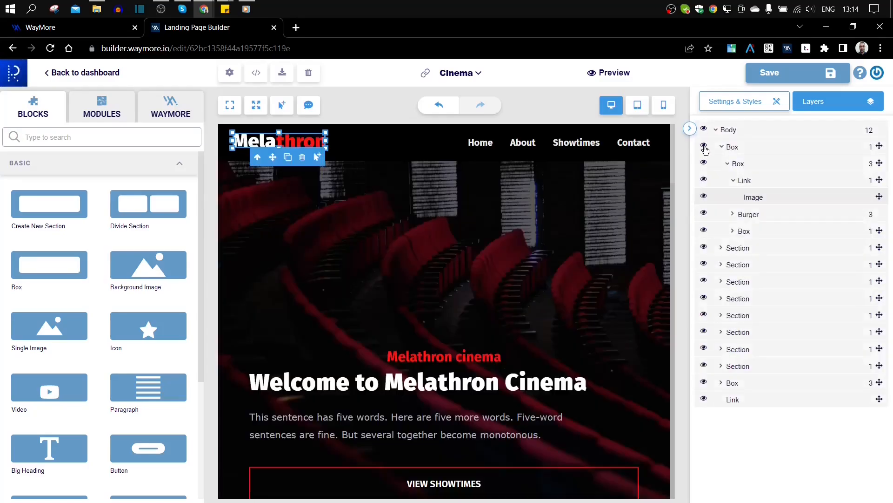
pyautogui.click(704, 147)
pyautogui.click(704, 147)
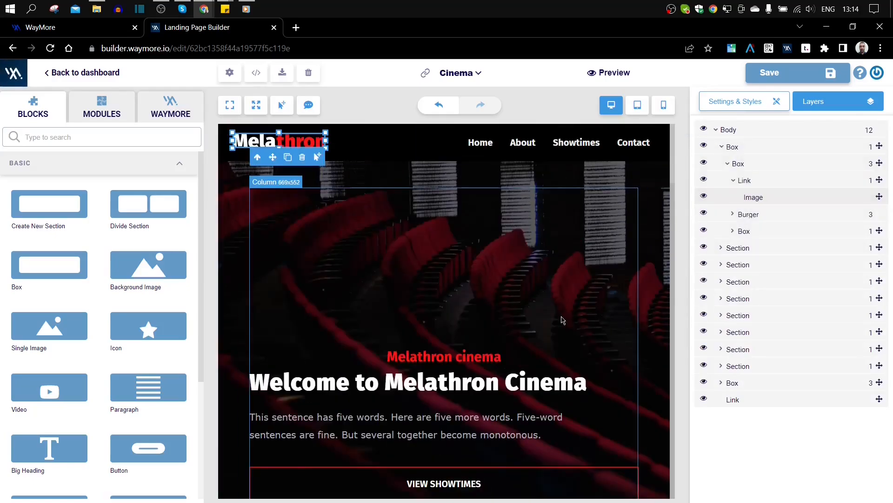
pyautogui.scroll(-6, 506, 445)
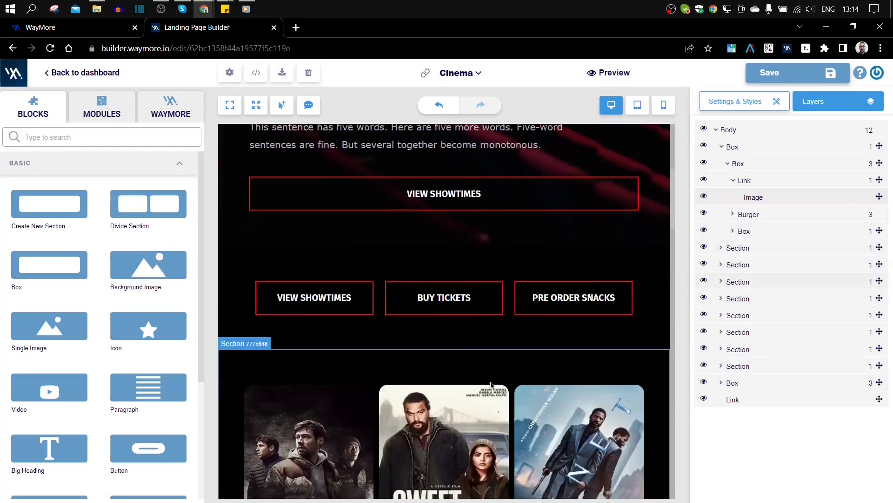
pyautogui.scroll(6, 489, 372)
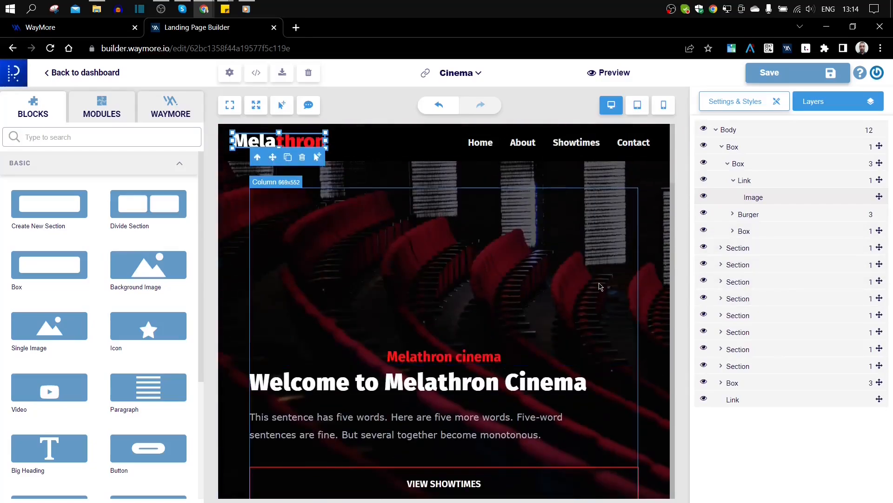
# Step: Select the Link layer that holds the header logo and expand the Burger layer beneath it
pyautogui.rightClick(754, 197)
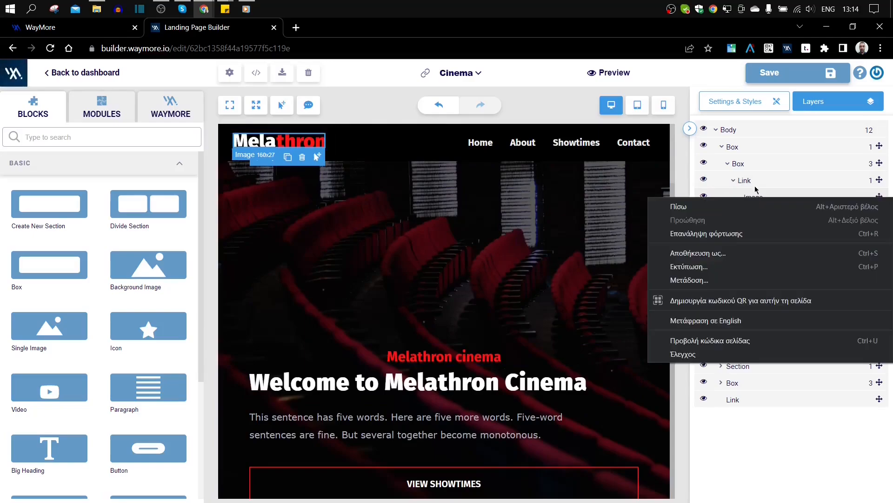
pyautogui.click(749, 181)
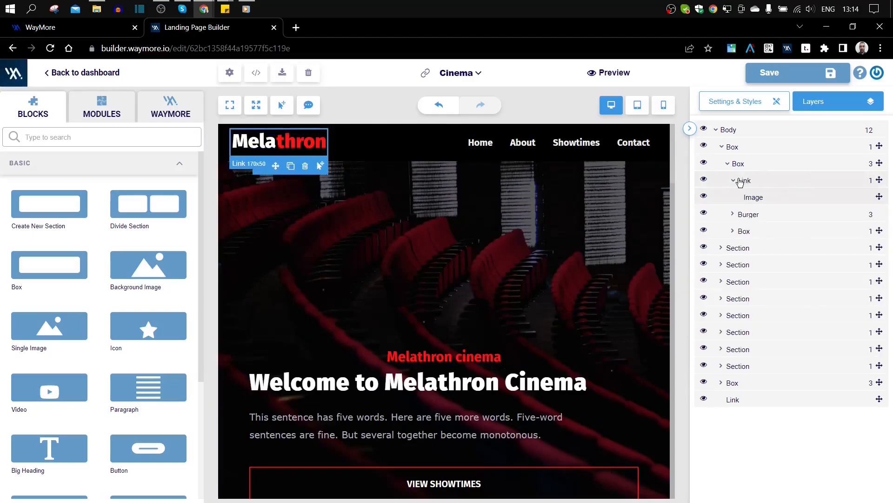
pyautogui.click(755, 197)
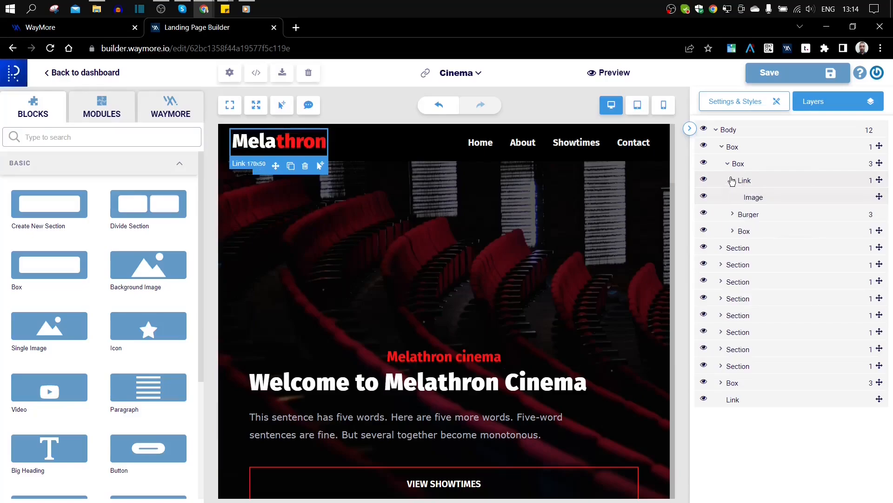
pyautogui.click(733, 215)
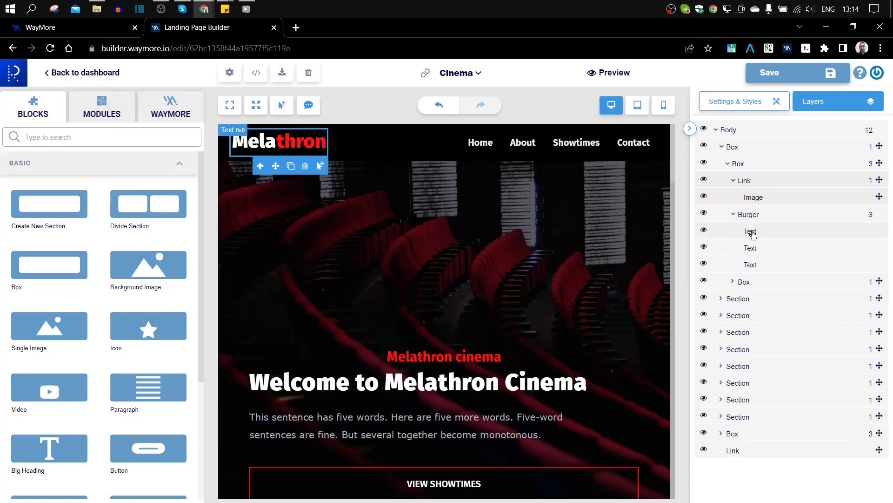
# Step: Rename the first Text layer inside Burger as View
pyautogui.click(752, 232)
pyautogui.rightClick(753, 233)
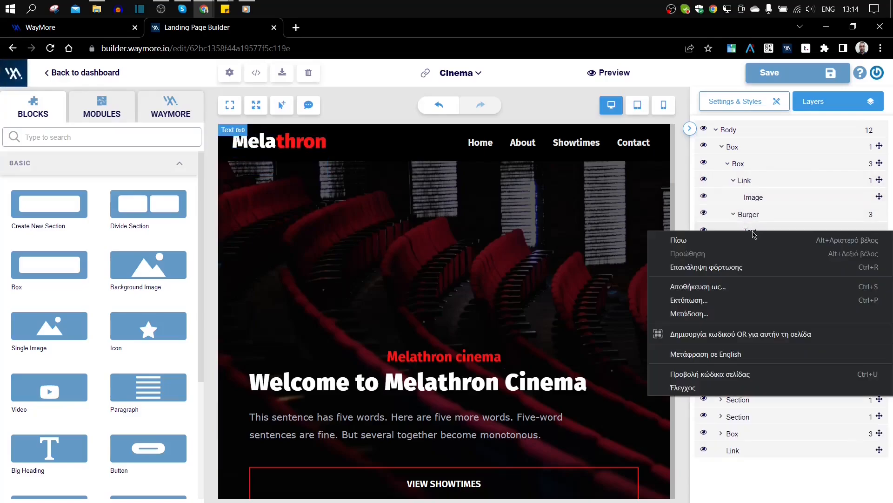
pyautogui.press('Escape')
pyautogui.doubleClick(752, 232)
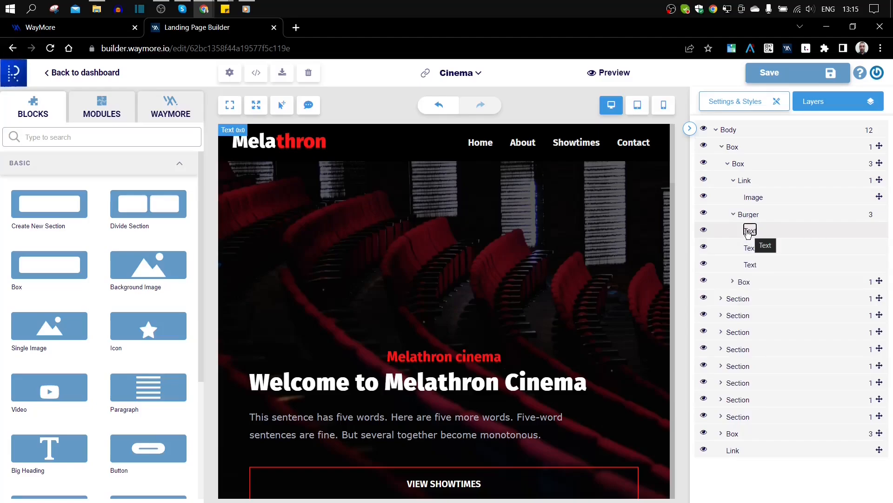
pyautogui.doubleClick(754, 232)
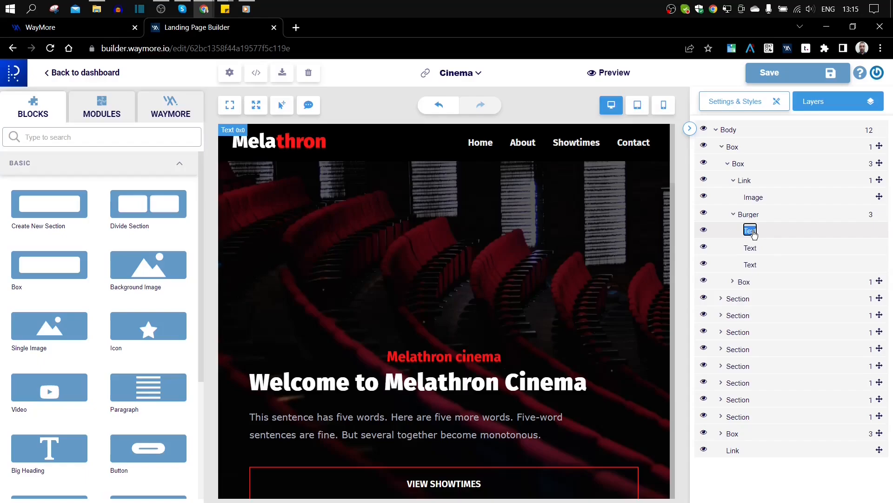
pyautogui.write('View')
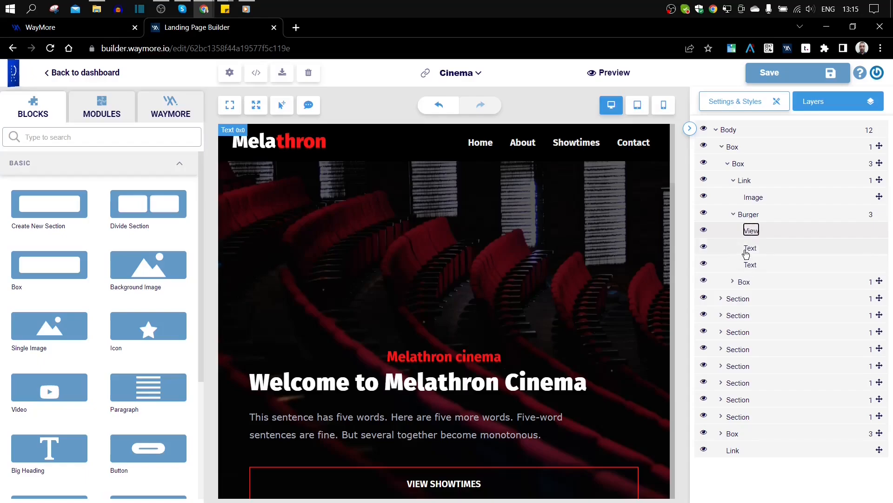
pyautogui.click(749, 250)
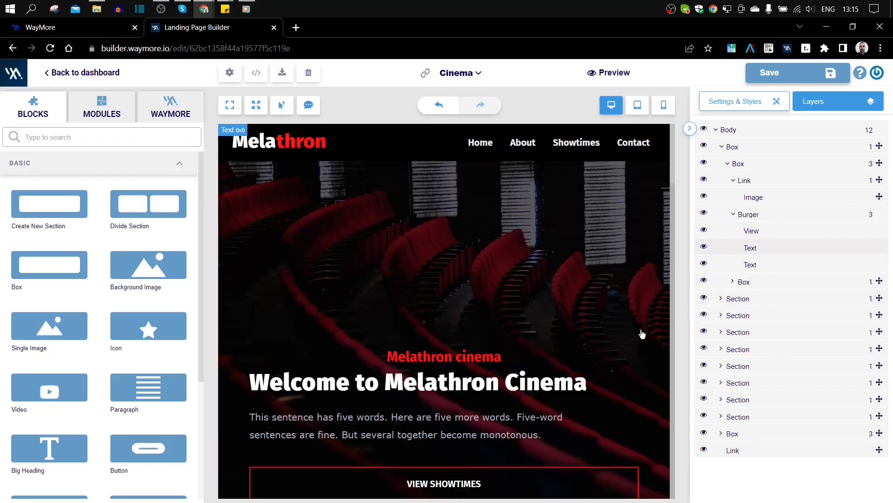
# Step: Expand the Box layer directly below the Burger group
pyautogui.scroll(-4, 643, 334)
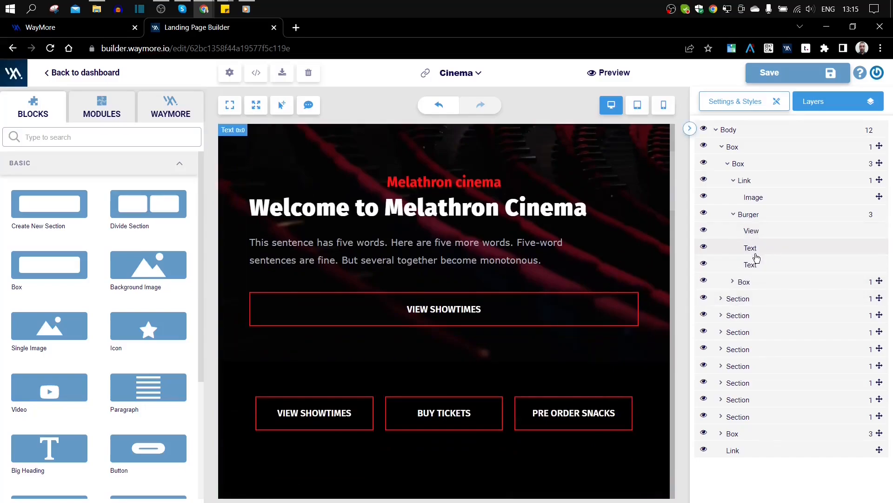
pyautogui.click(734, 281)
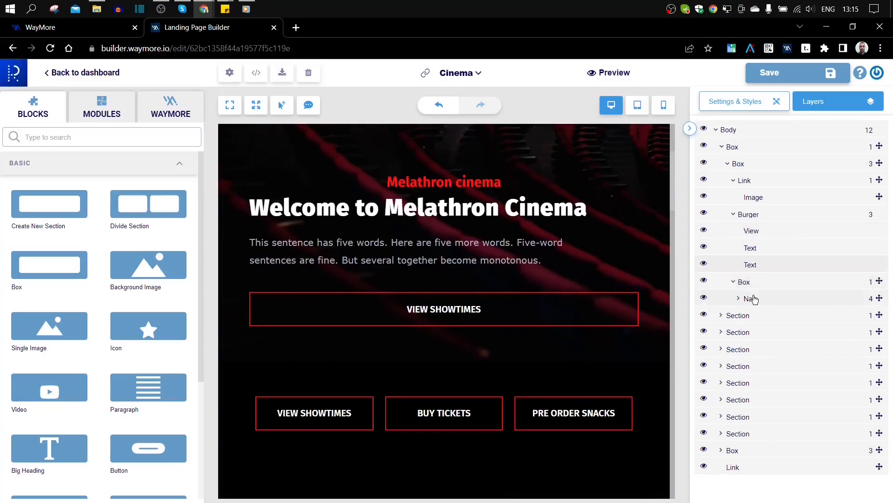
# Step: Undo the recent layout and styling changes to the hero section's column, back to the left-aligned text and compact button
pyautogui.click(442, 108)
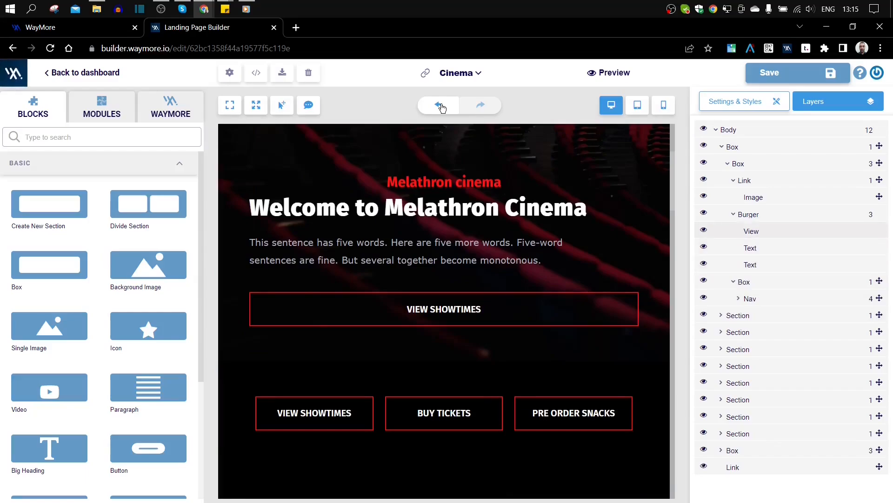
pyautogui.click(442, 108)
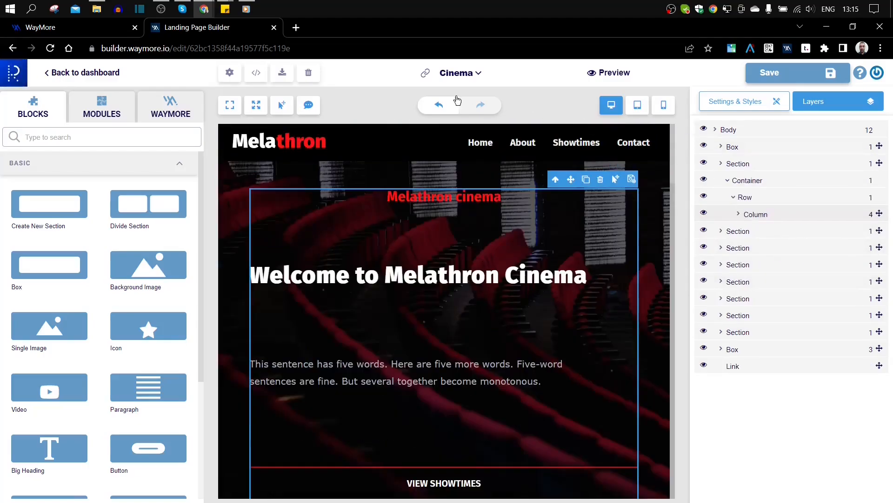
pyautogui.click(433, 102)
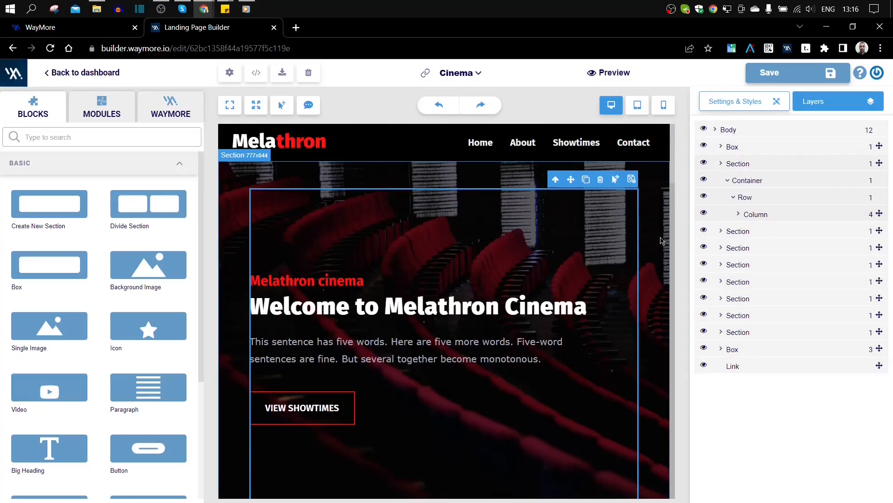
# Step: Show the element's settings and styles, and look through the page's movie listings, Kids Movies World section and hero buttons
pyautogui.click(735, 102)
pyautogui.scroll(-10, 535, 235)
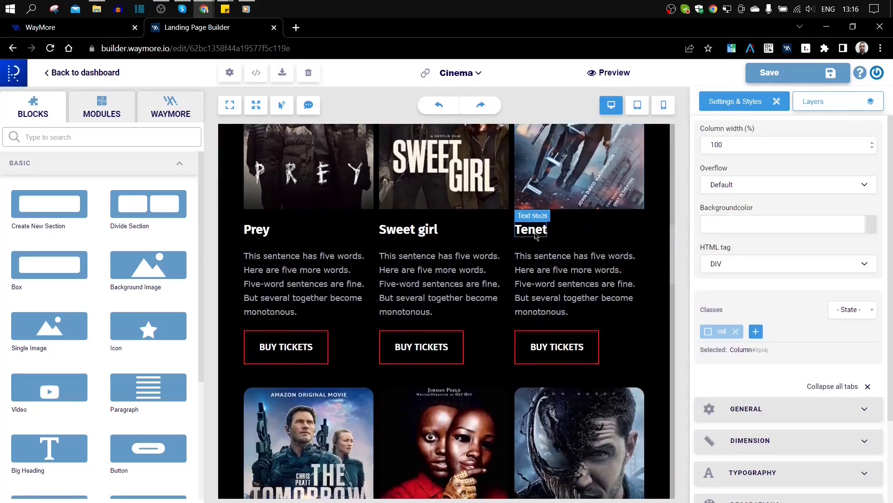
pyautogui.scroll(-10, 535, 235)
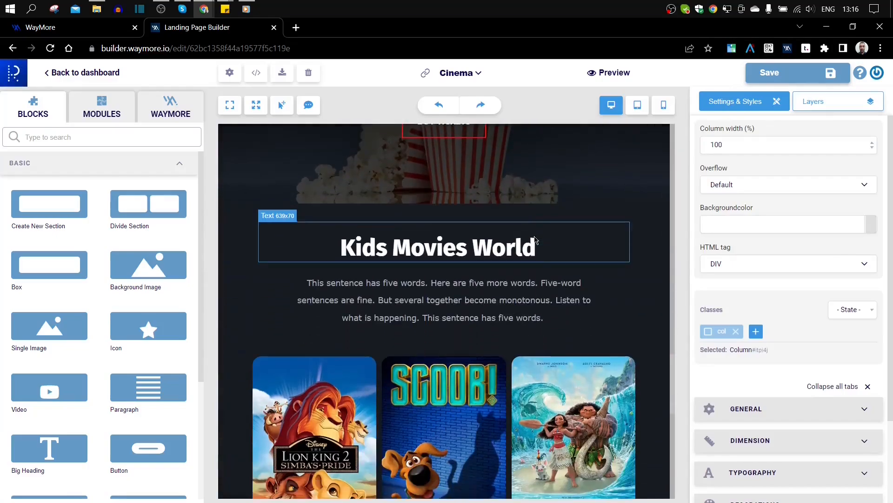
pyautogui.scroll(-1, 535, 240)
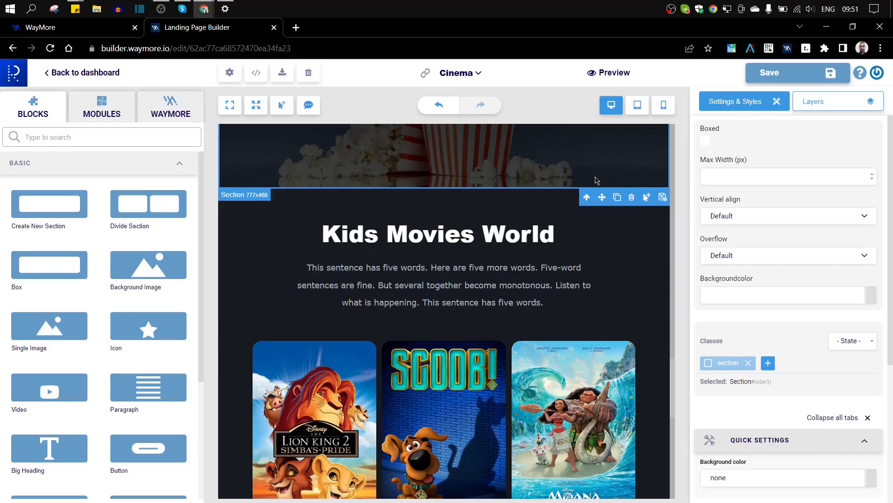
pyautogui.scroll(-10, 500, 180)
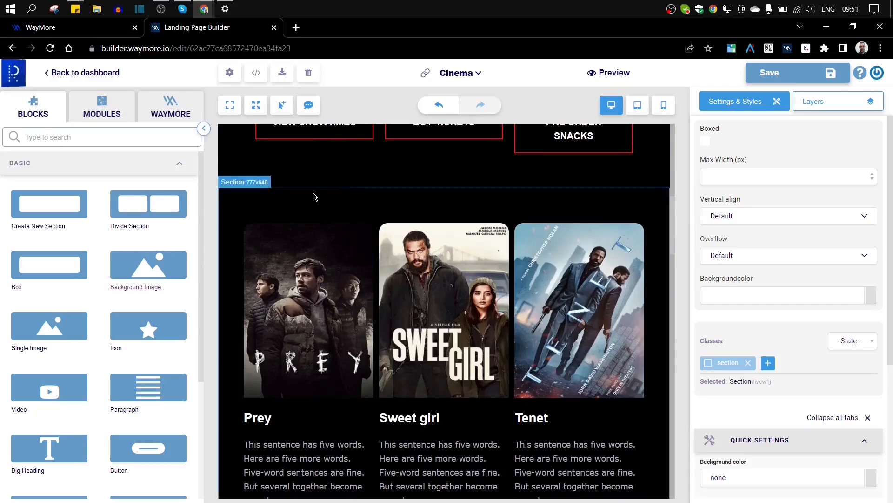
pyautogui.scroll(5, 364, 160)
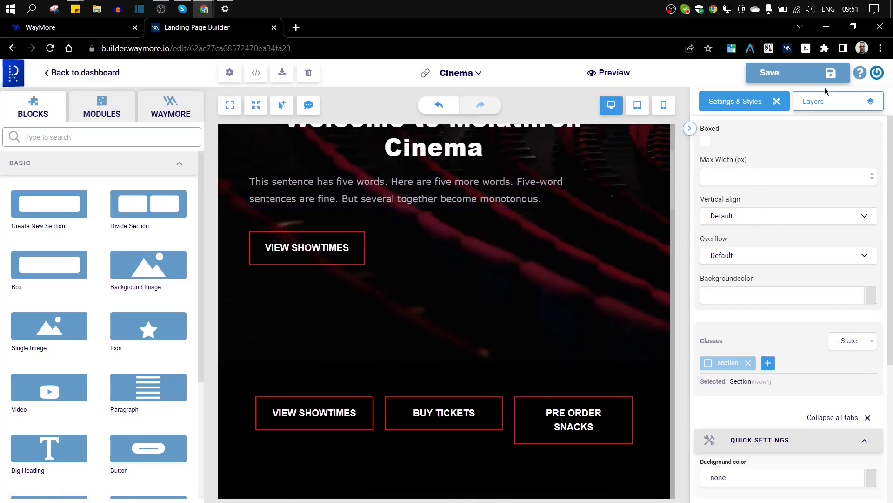
# Step: Open the page settings and browse the WLP folder for an app icon image, without choosing a file
pyautogui.click(230, 74)
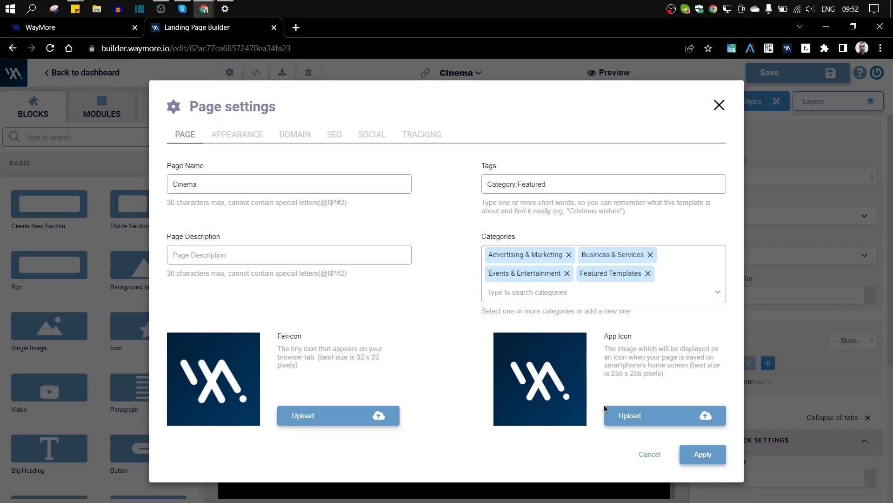
pyautogui.click(623, 414)
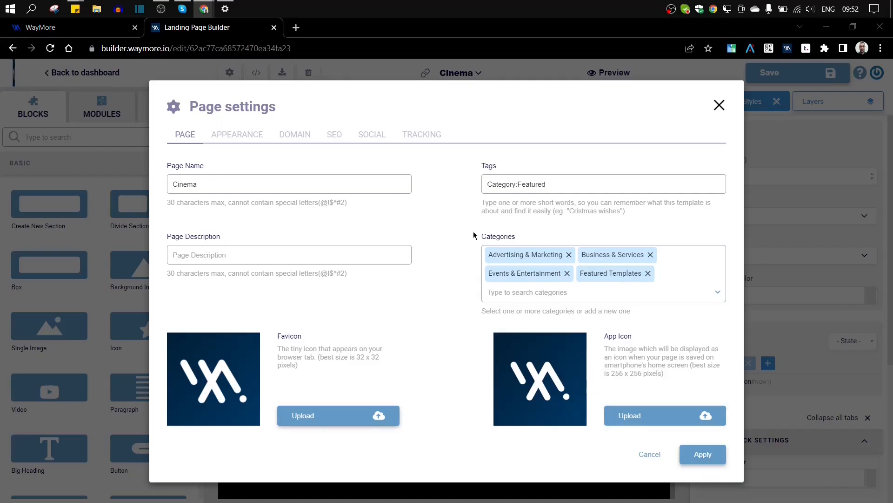
pyautogui.scroll(-5, 329, 200)
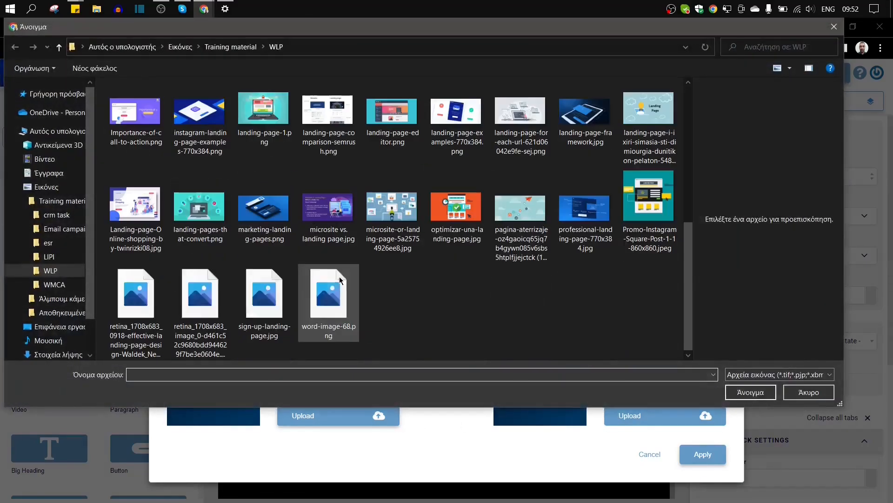
pyautogui.click(801, 395)
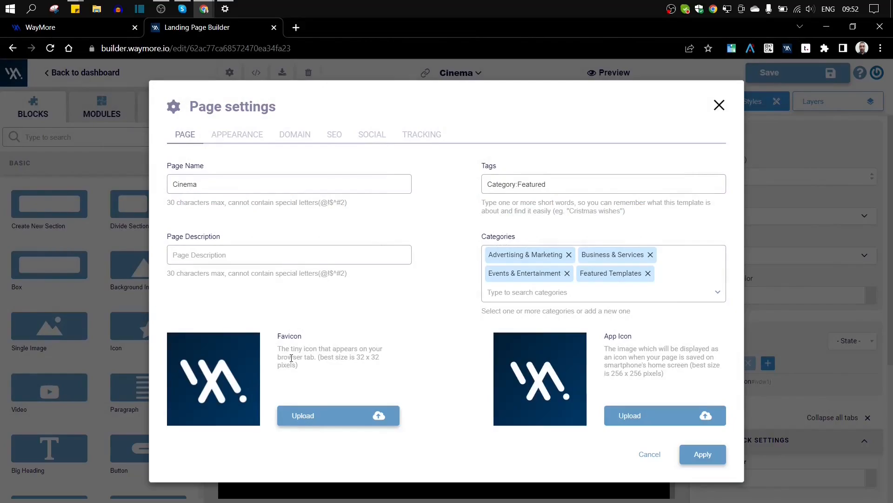
# Step: Show the page's appearance settings and try the option to remove the WayMore watermark
pyautogui.click(250, 143)
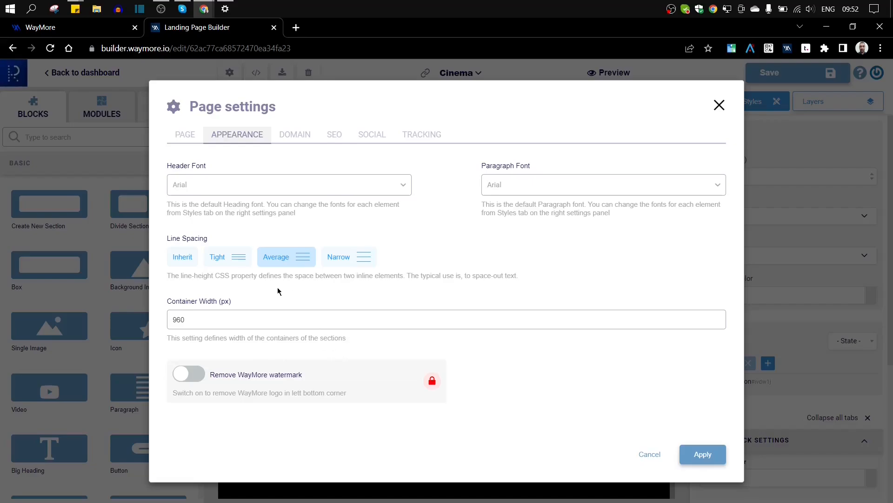
pyautogui.click(197, 374)
pyautogui.click(196, 374)
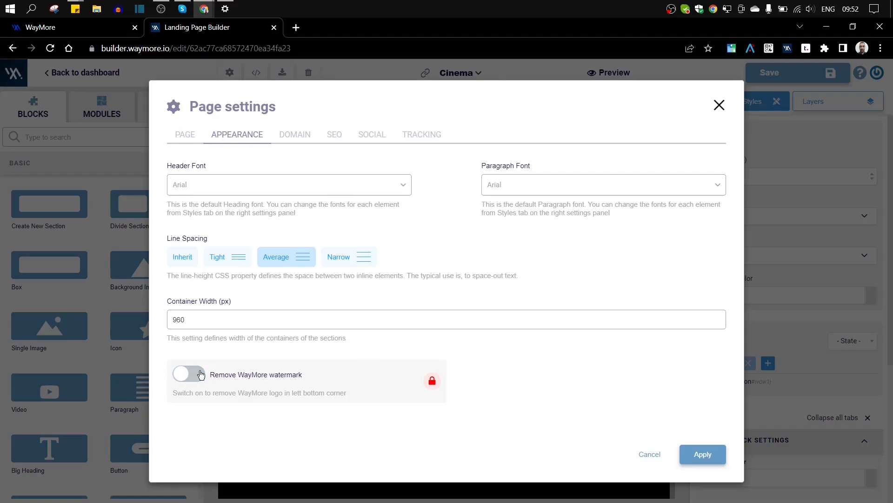
# Step: Show the page's domain settings, highlight the current page URL status and the browser address, and try to enable a custom domain
pyautogui.click(293, 135)
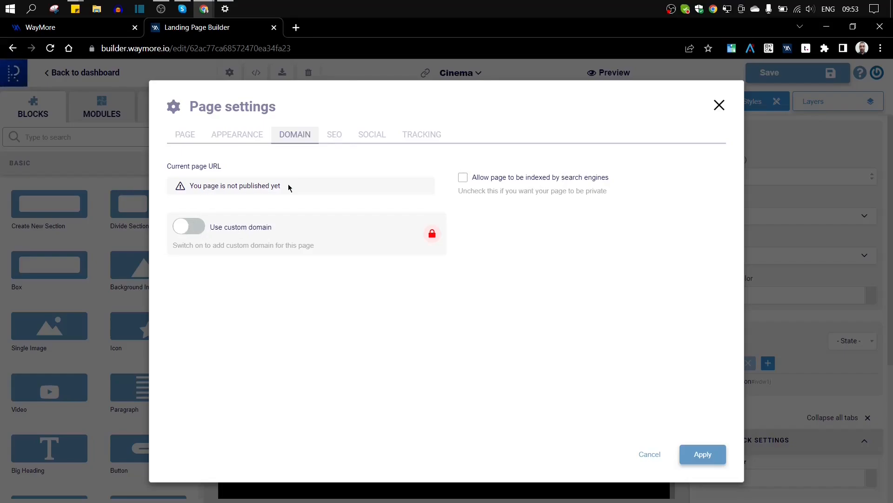
pyautogui.moveTo(289, 185); pyautogui.dragTo(192, 190)
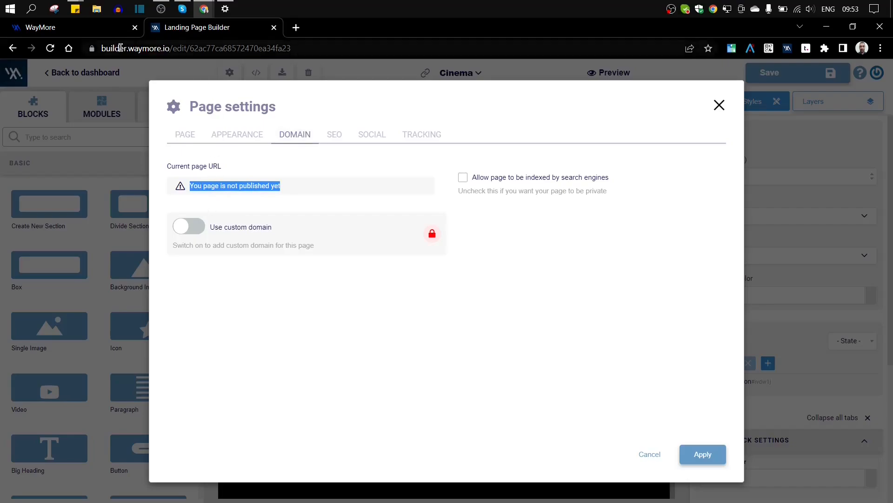
pyautogui.click(294, 48)
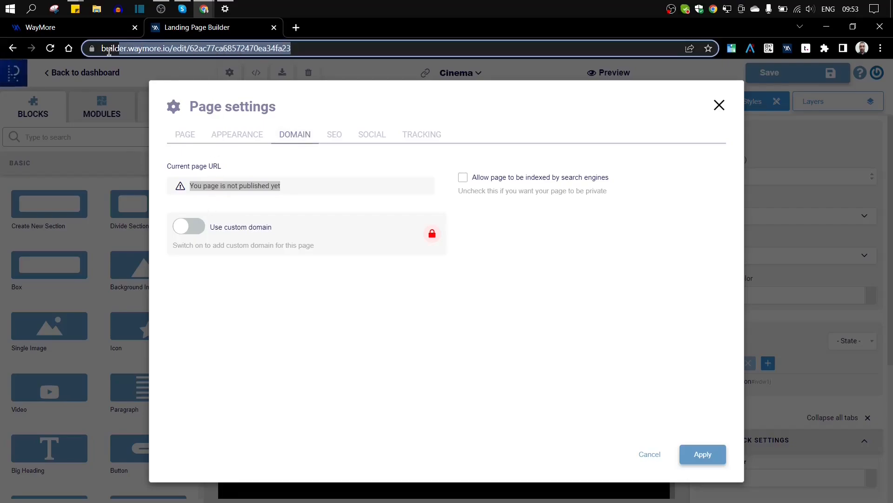
pyautogui.click(304, 286)
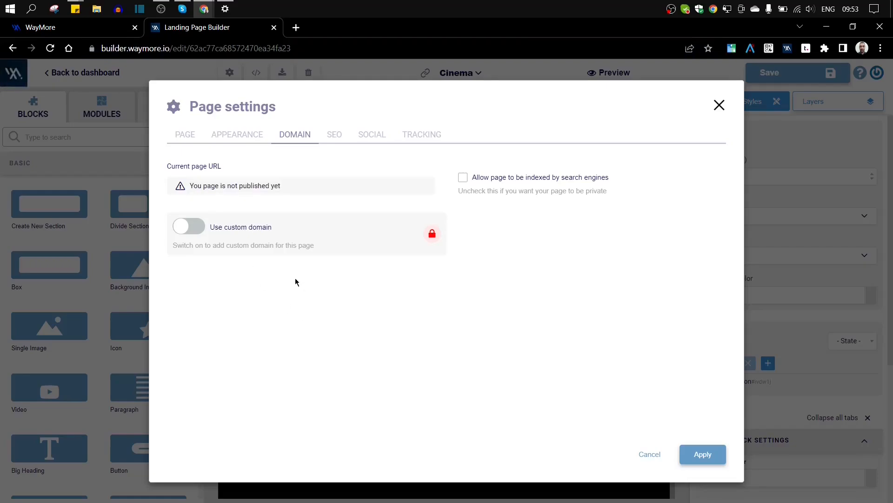
pyautogui.click(197, 227)
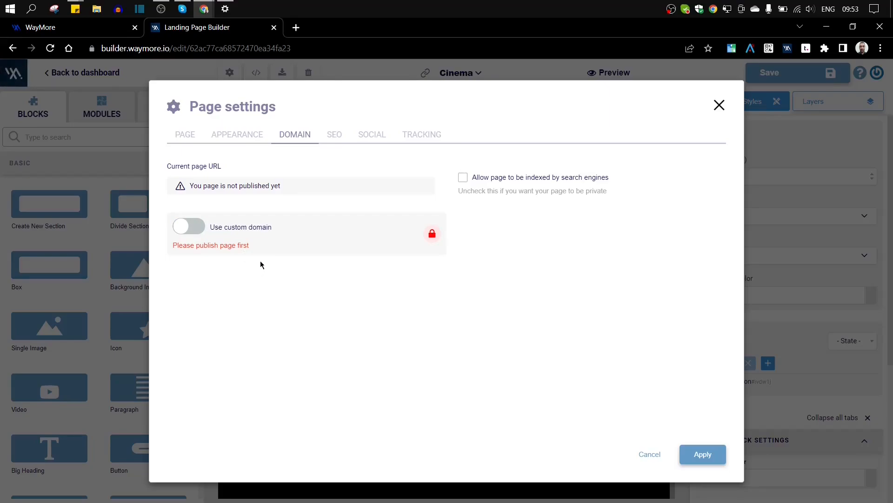
# Step: Review the page's SEO fields, social title and description fields, and tracking ID fields
pyautogui.click(335, 138)
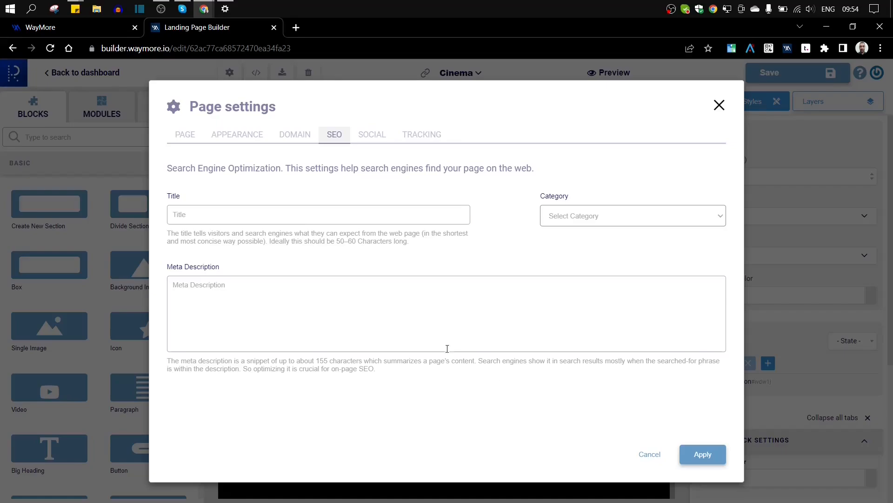
pyautogui.click(379, 145)
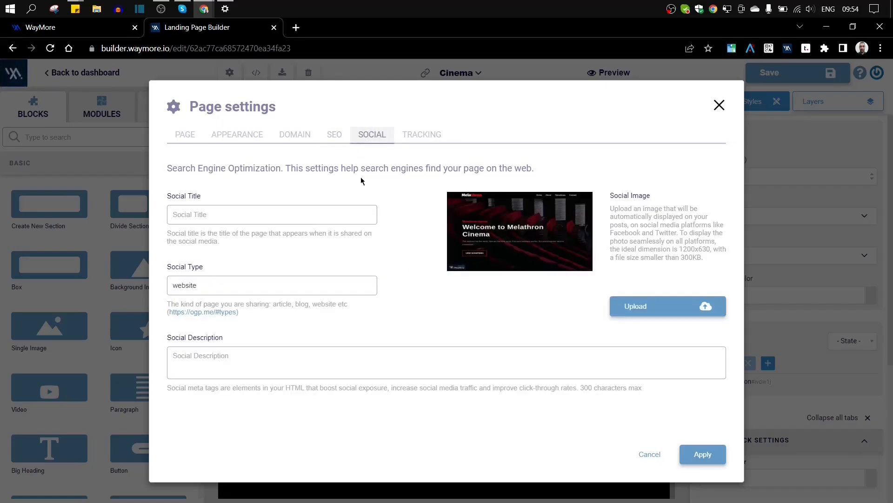
pyautogui.click(200, 215)
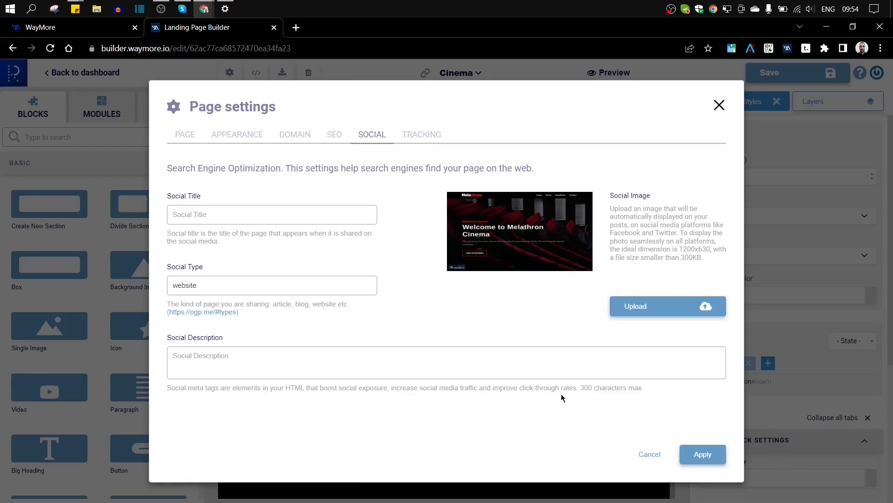
pyautogui.click(253, 360)
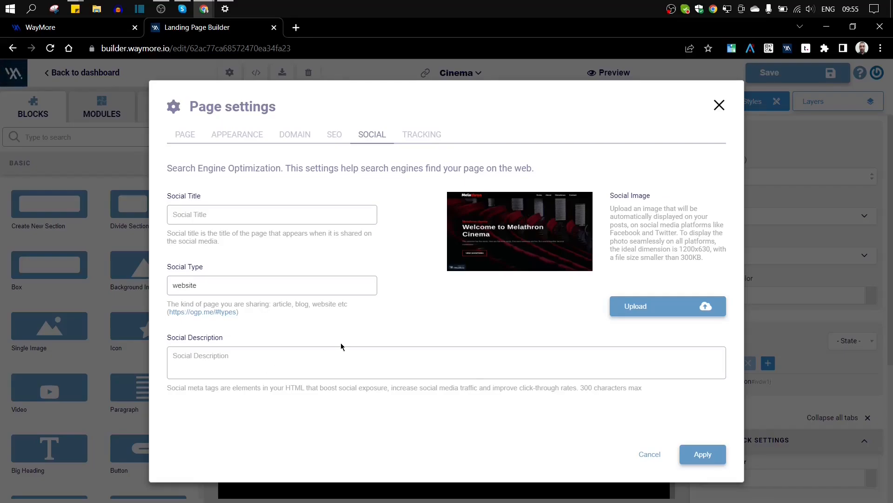
pyautogui.click(413, 136)
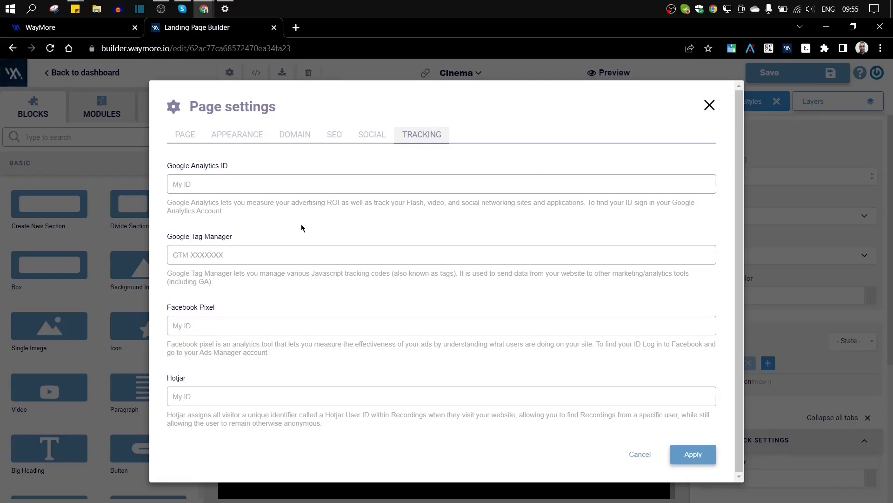
# Step: Point out the Google Analytics ID and Facebook Pixel tracking fields, leaving them empty, and close the page settings
pyautogui.click(227, 187)
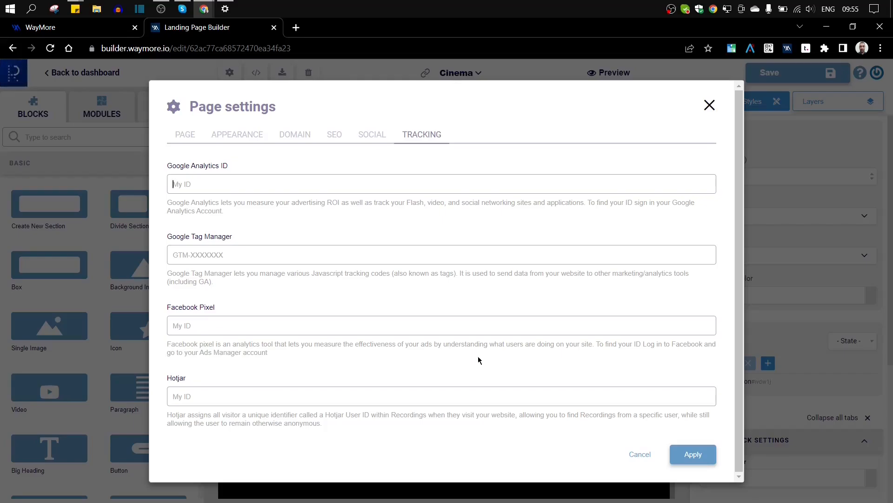
pyautogui.click(203, 325)
pyautogui.click(706, 105)
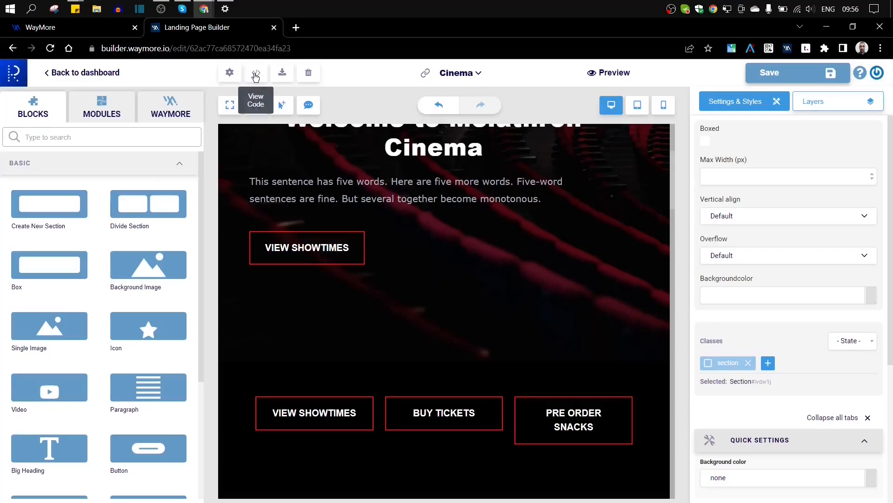
# Step: View the page's HTML and CSS code, look through both listings, and return to the start of the page
pyautogui.click(255, 75)
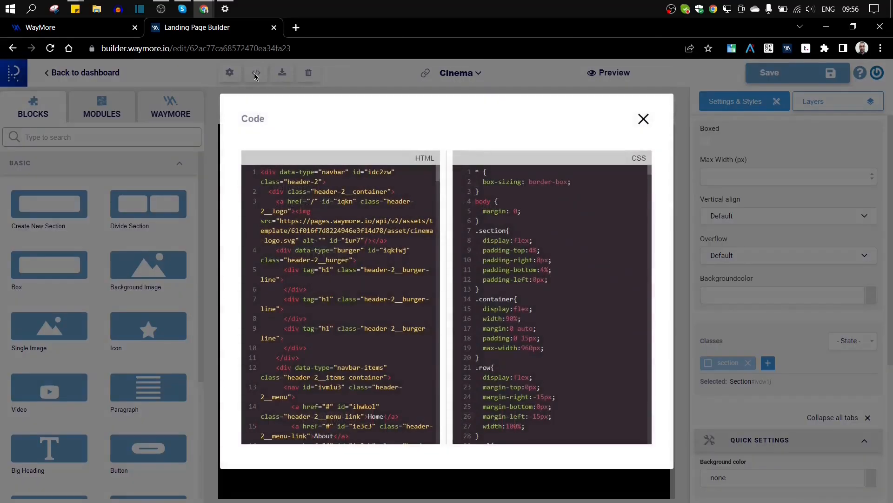
pyautogui.scroll(-5, 331, 227)
pyautogui.scroll(-2, 331, 227)
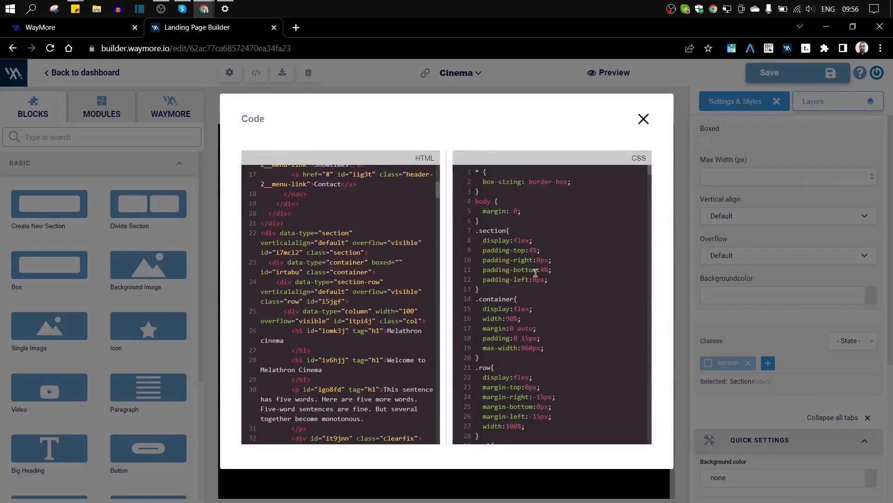
pyautogui.scroll(-5, 535, 270)
pyautogui.scroll(5, 536, 270)
pyautogui.scroll(10, 387, 298)
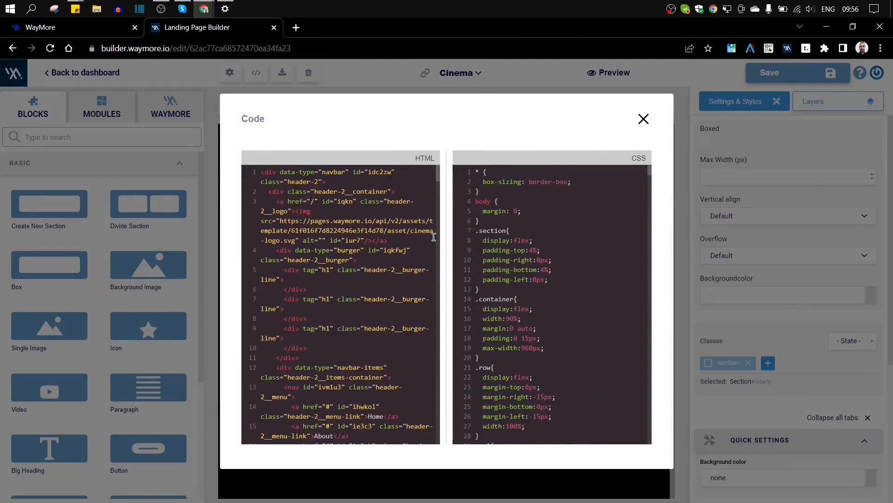
pyautogui.click(643, 119)
pyautogui.scroll(4, 536, 170)
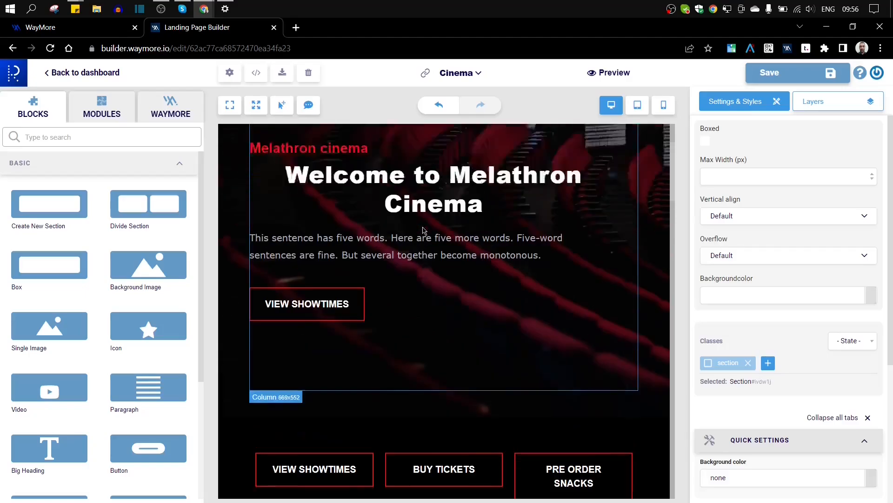
# Step: Show the code import window with its option to import from a file, and close it without importing anything
pyautogui.click(281, 74)
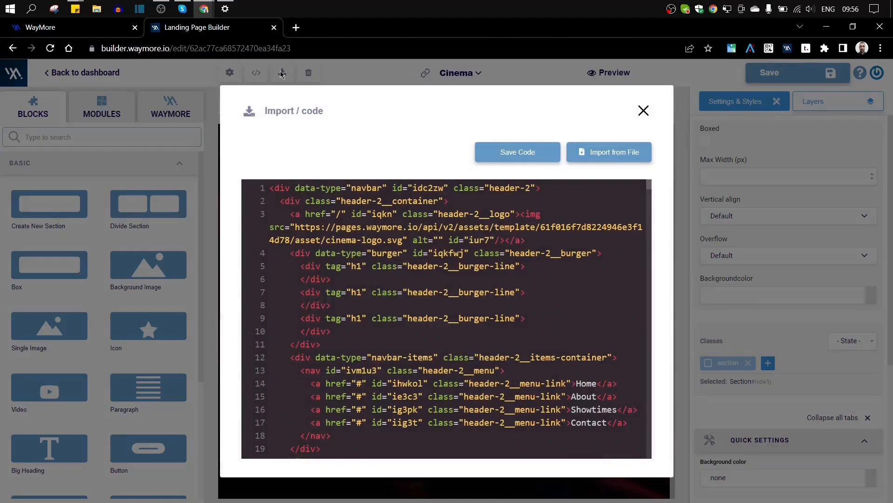
pyautogui.moveTo(361, 270)
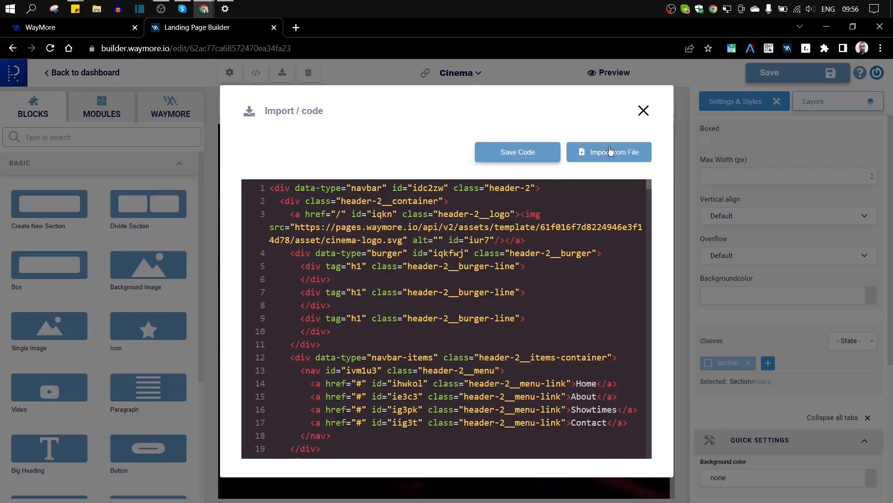
pyautogui.moveTo(605, 180)
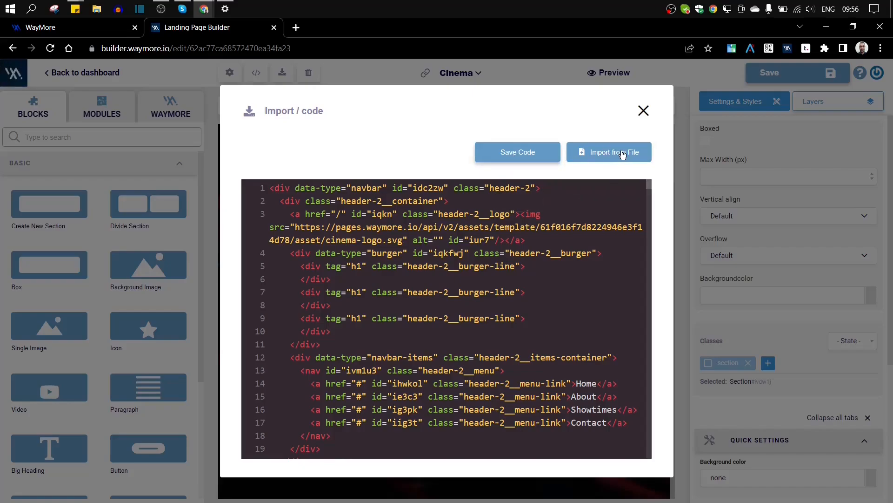
pyautogui.click(643, 111)
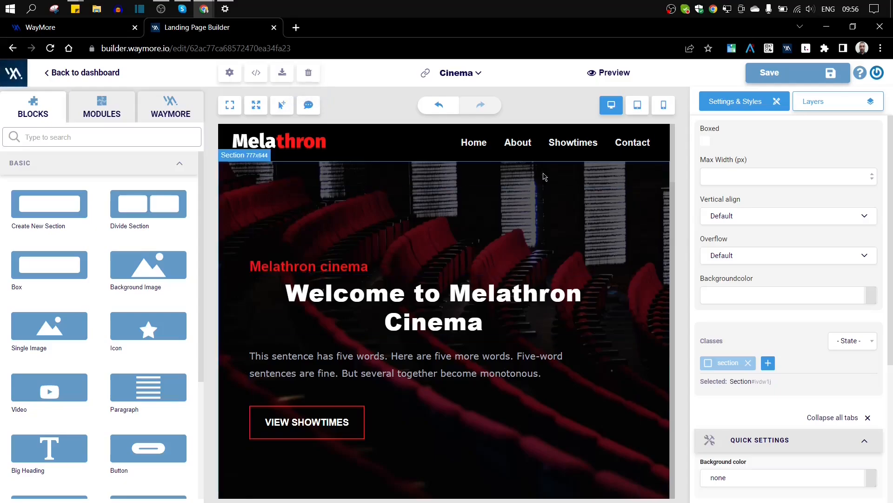
# Step: Save and publish the Cinema landing page, and open the live page in the browser
pyautogui.click(775, 74)
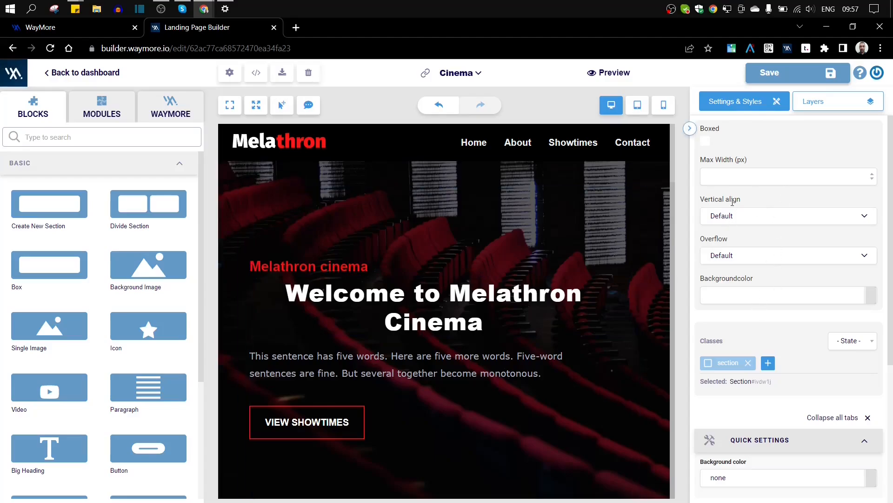
pyautogui.click(773, 80)
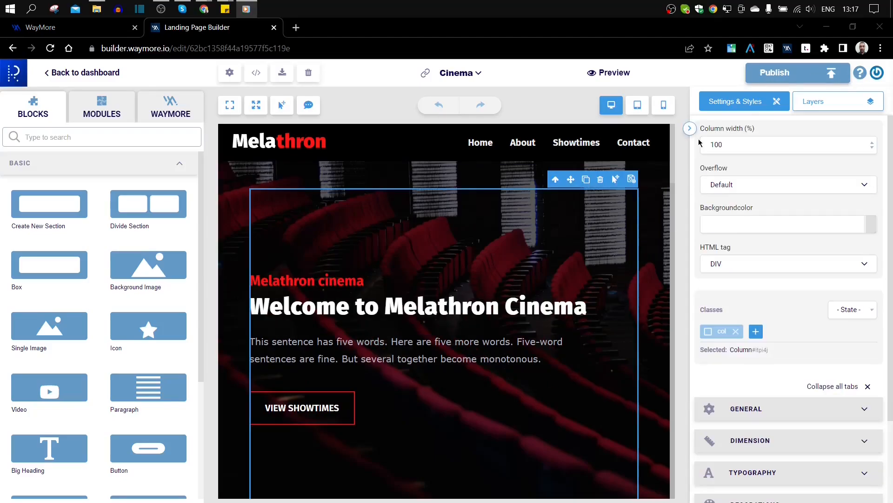
pyautogui.click(797, 77)
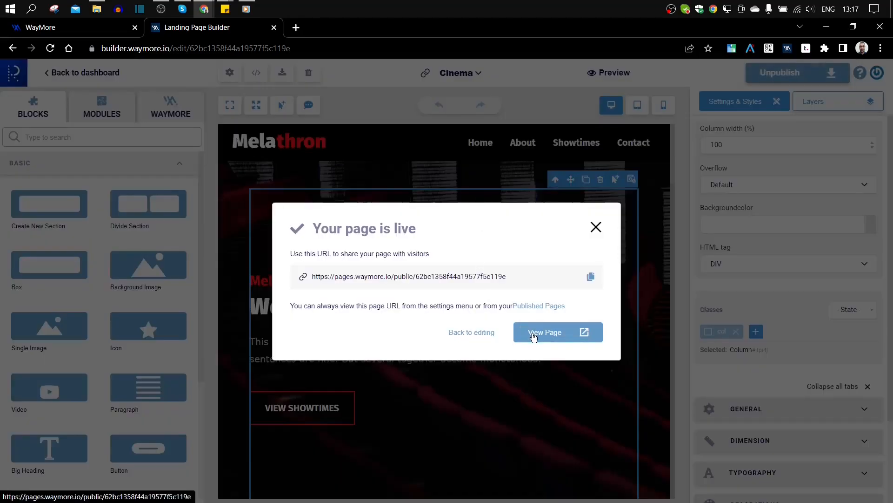
pyautogui.click(534, 337)
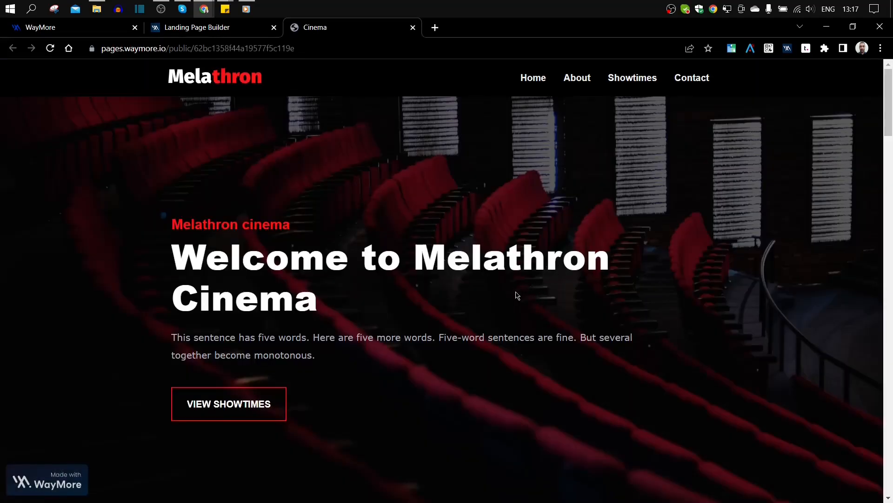